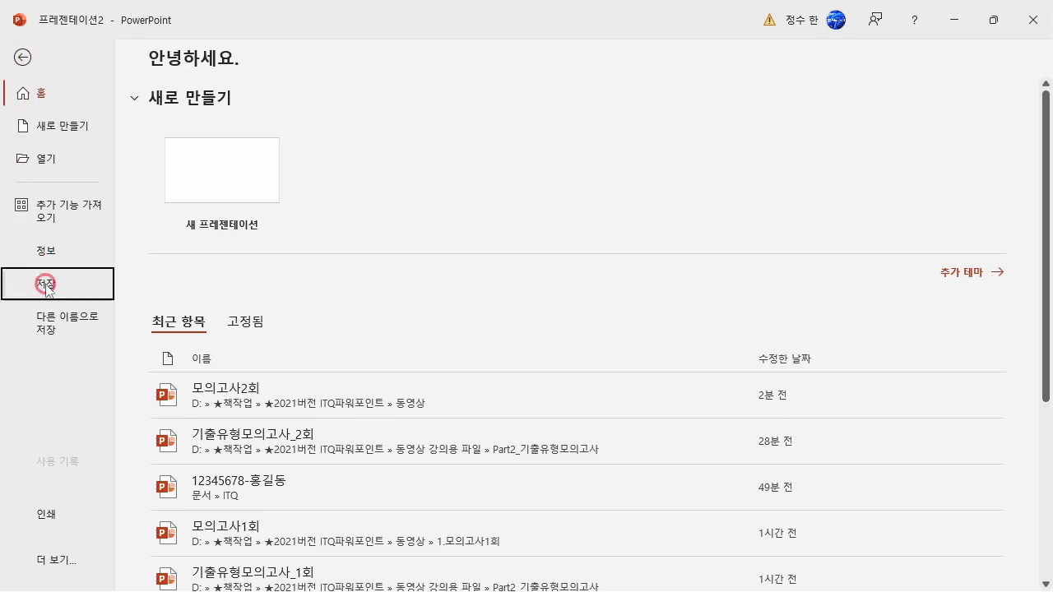
Save the presentation in the ITQ folder of Documents, replacing the existing file named with the candidate number and name.
double_click(230, 270)
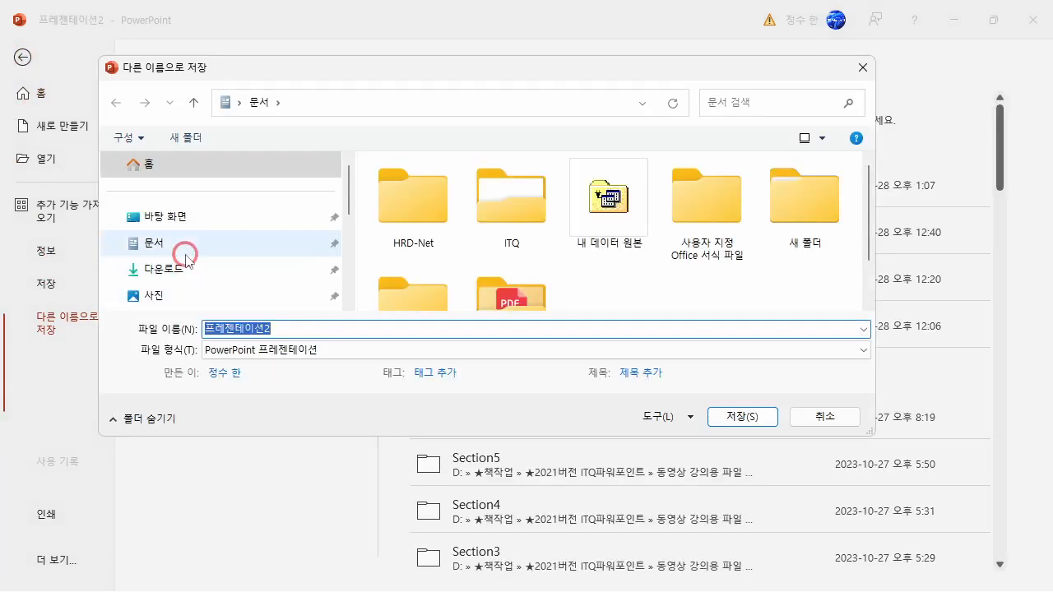
click(278, 242)
double_click(508, 206)
click(404, 213)
click(272, 326)
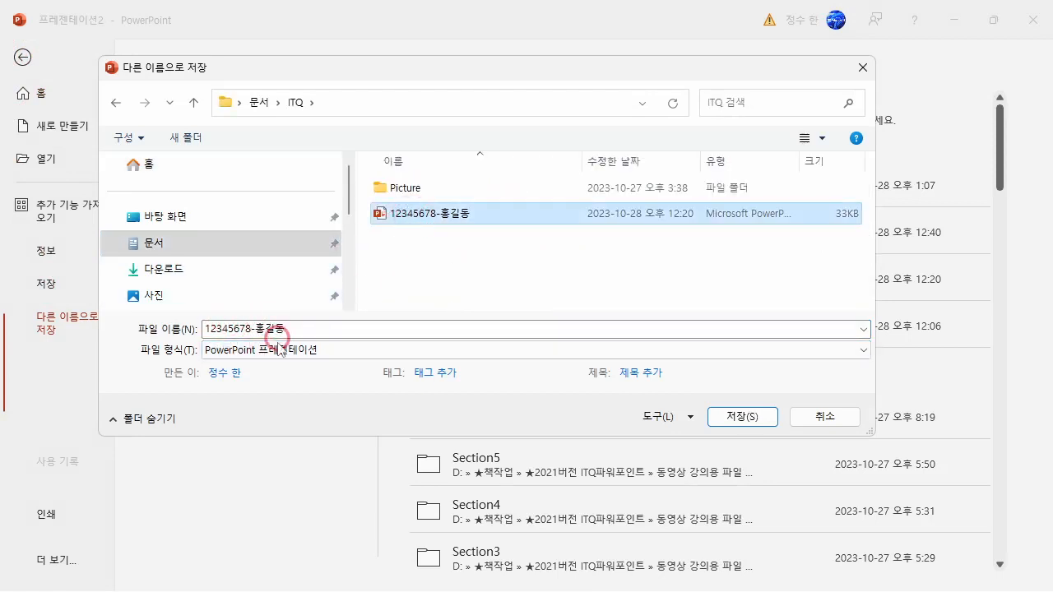
click(733, 416)
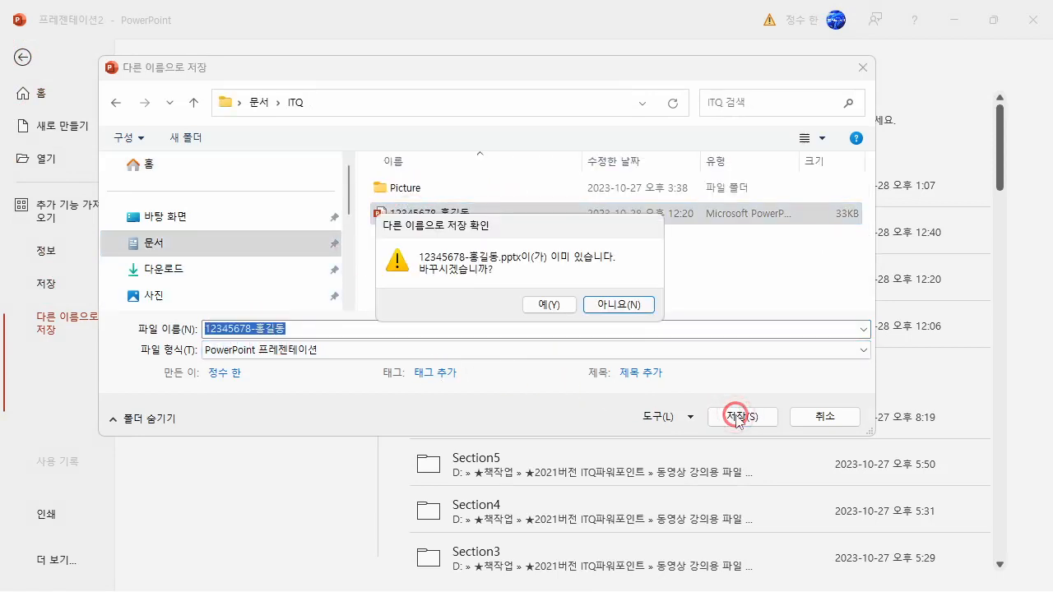
click(570, 304)
click(301, 203)
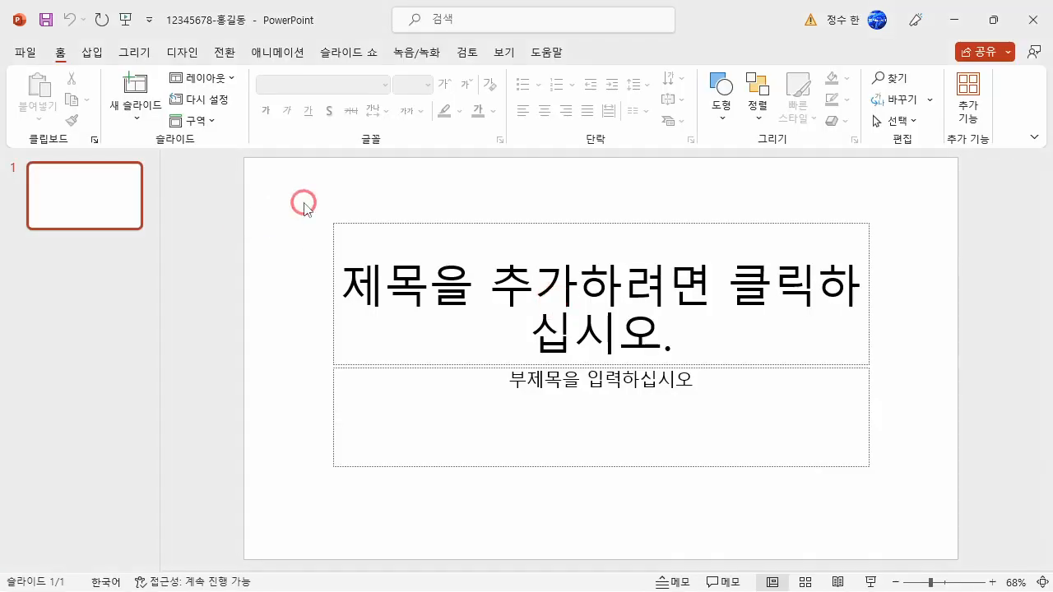
Set the slide size to A4 paper (210x297mm) and scale the content to ensure fit.
click(181, 60)
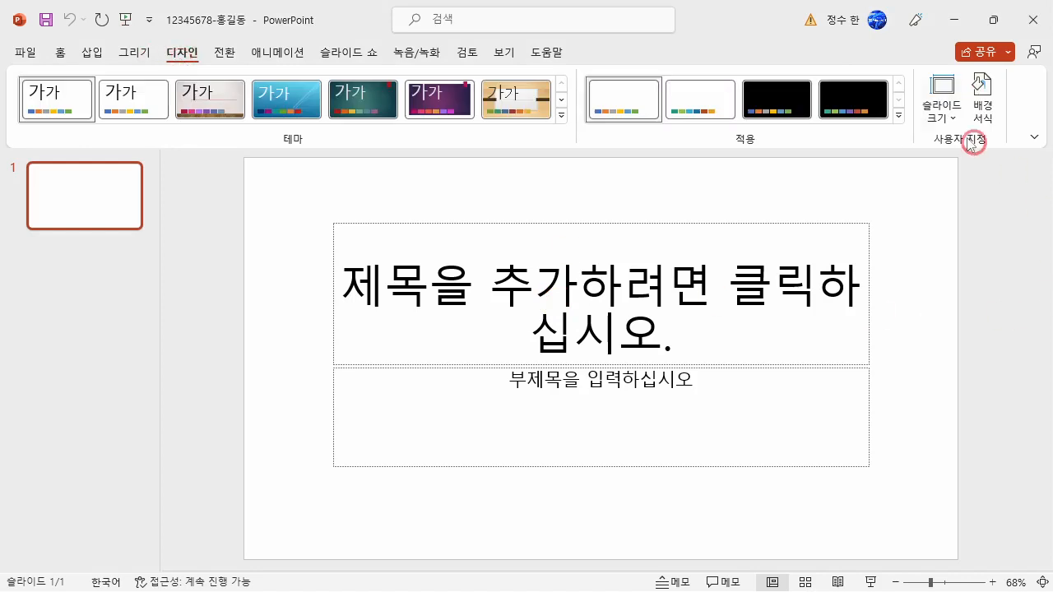
click(944, 103)
click(948, 226)
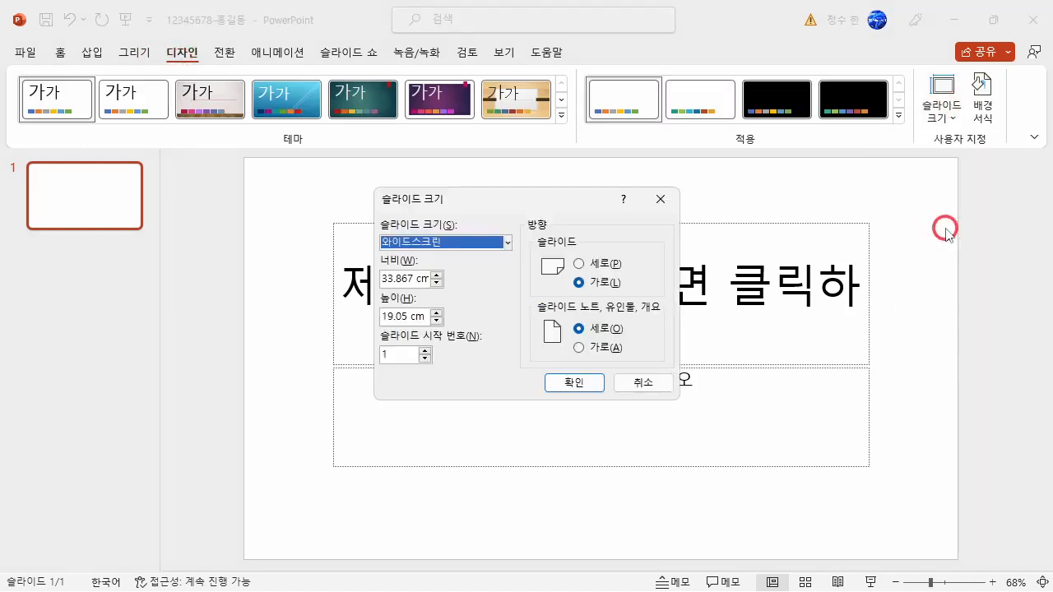
click(426, 240)
click(404, 322)
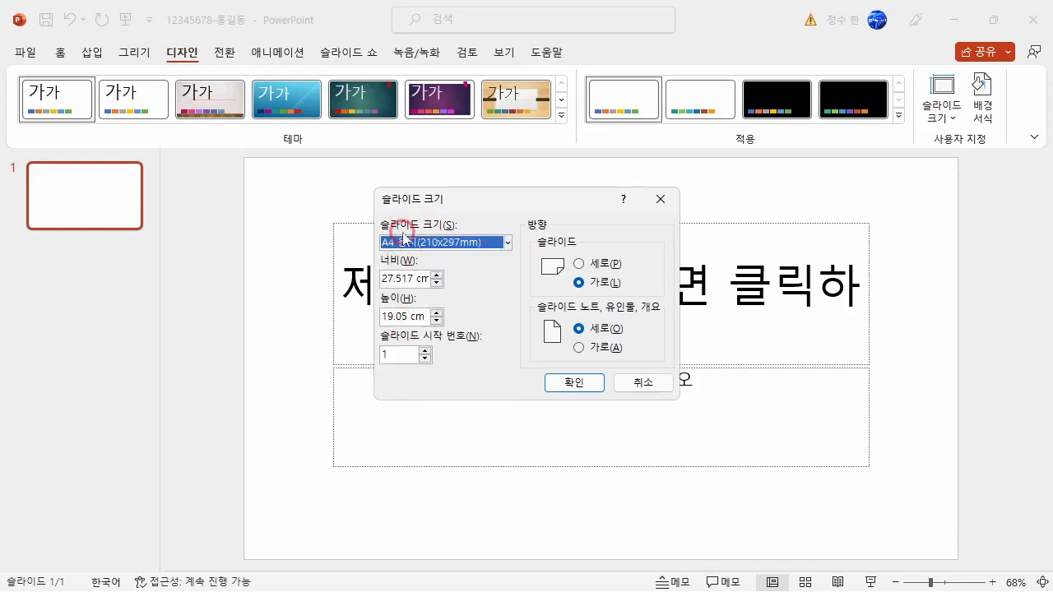
click(570, 383)
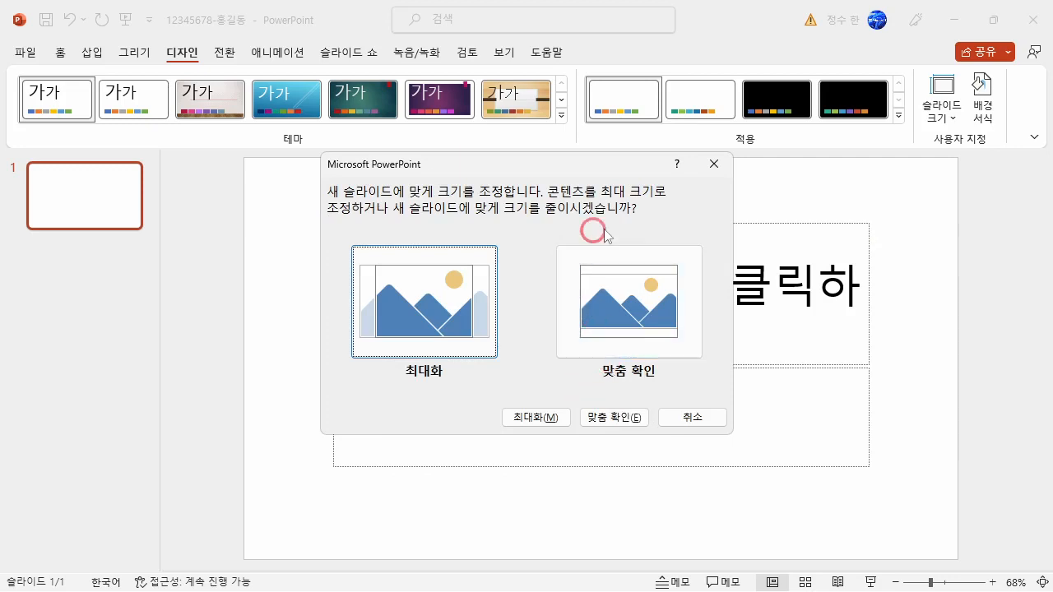
click(634, 300)
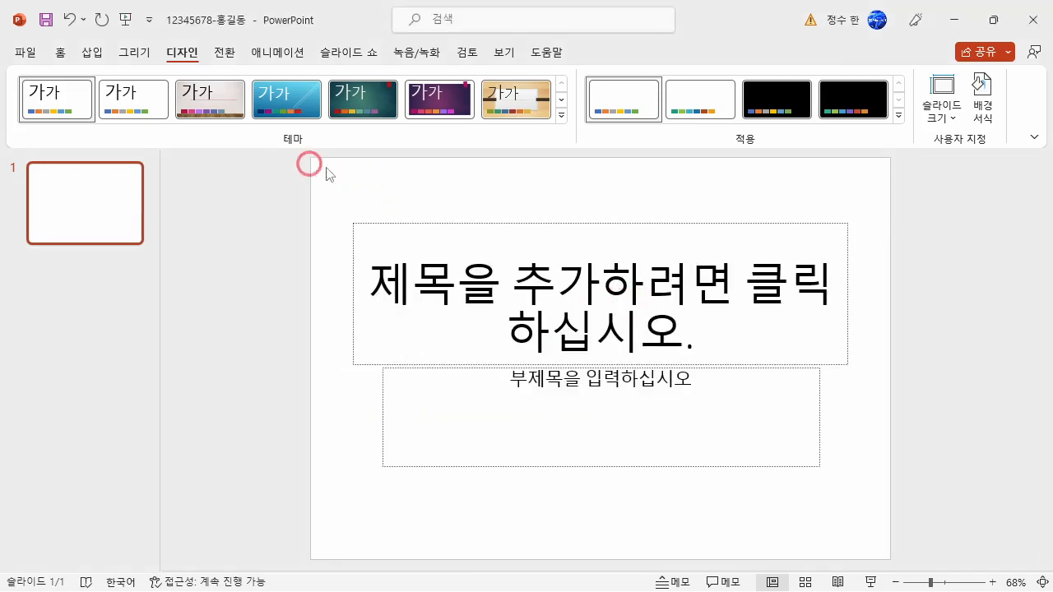
Add five new slides after slide 1 to make a six-slide presentation.
click(66, 202)
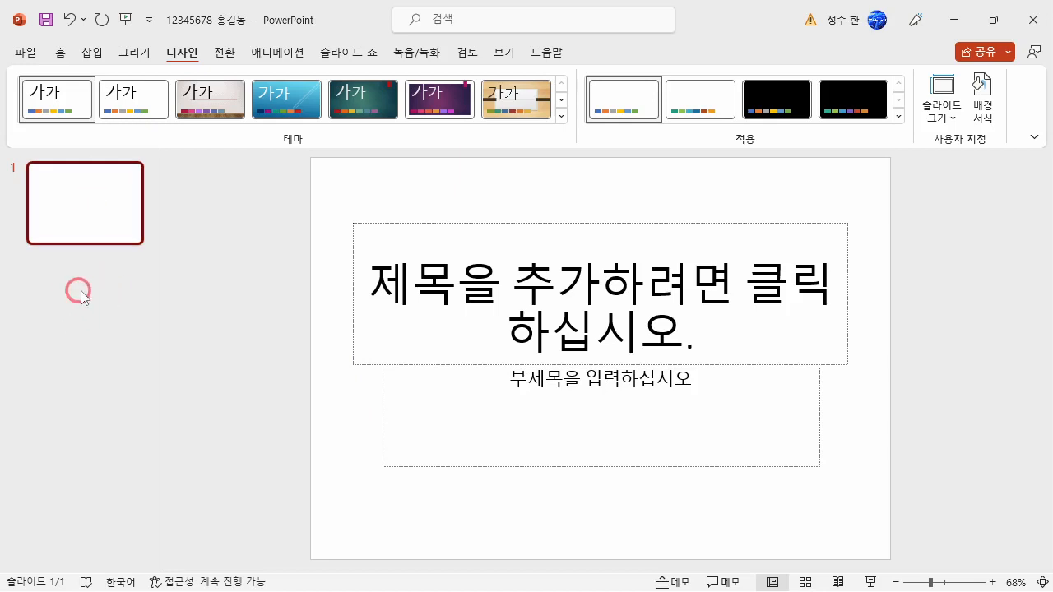
click(60, 52)
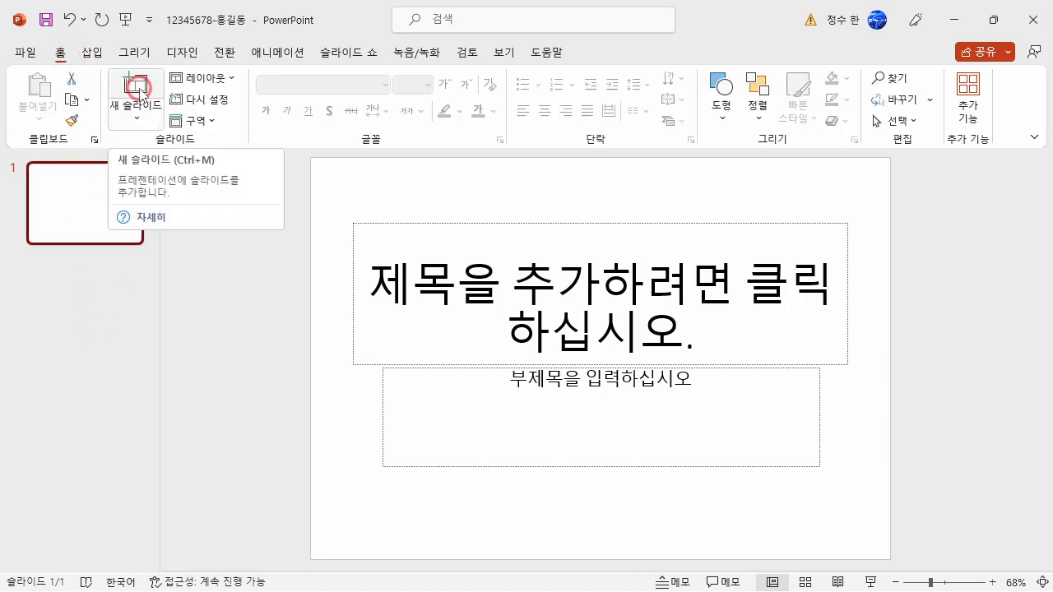
click(137, 87)
click(137, 87)
click(137, 87)
click(137, 88)
click(137, 87)
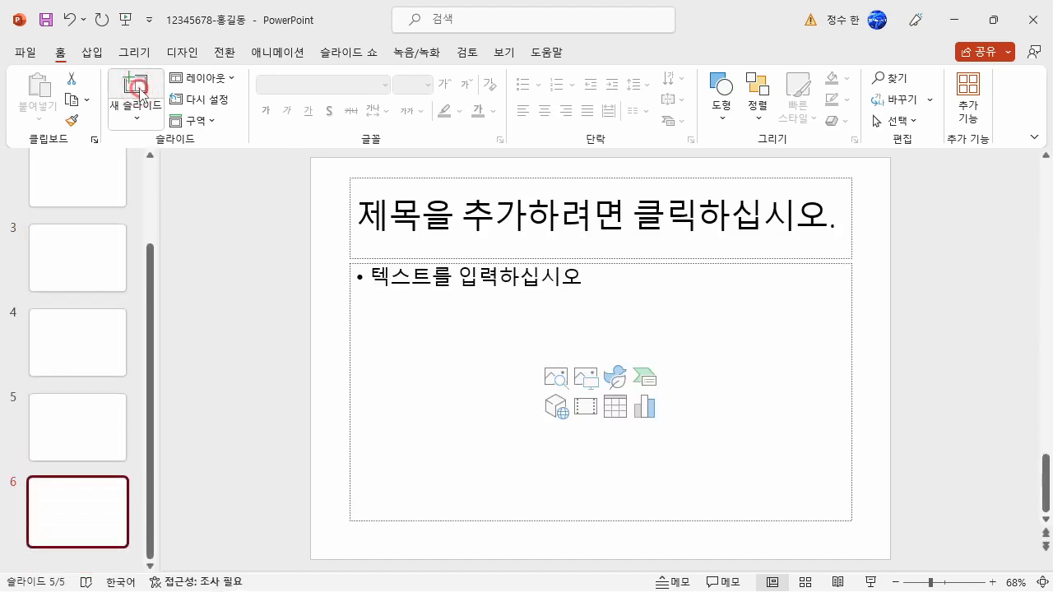
Look through slides 2 to 6 and return to slide 1.
click(67, 260)
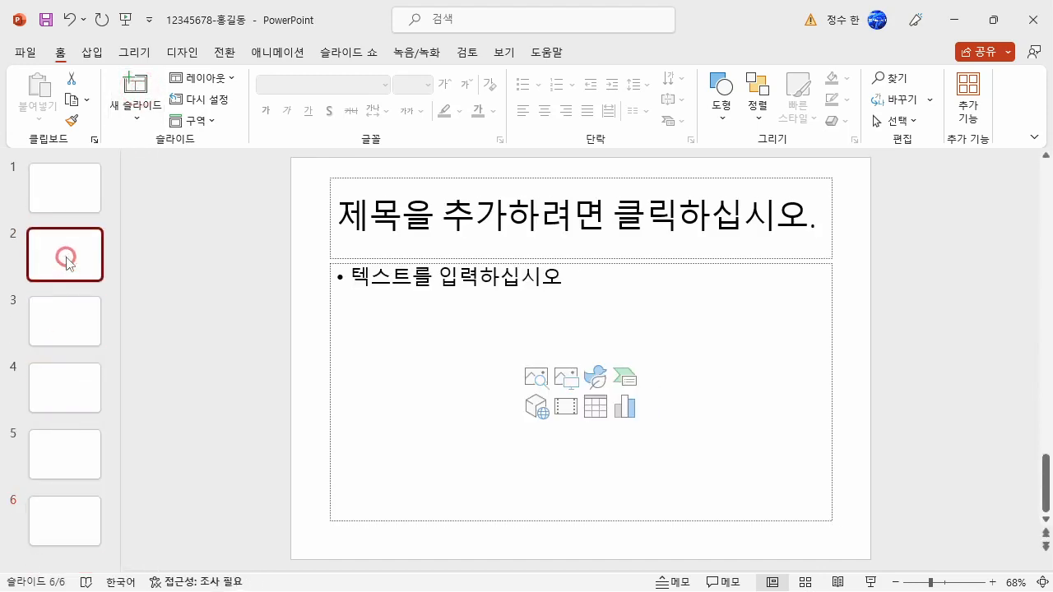
click(57, 319)
click(46, 385)
click(39, 454)
click(45, 520)
click(81, 189)
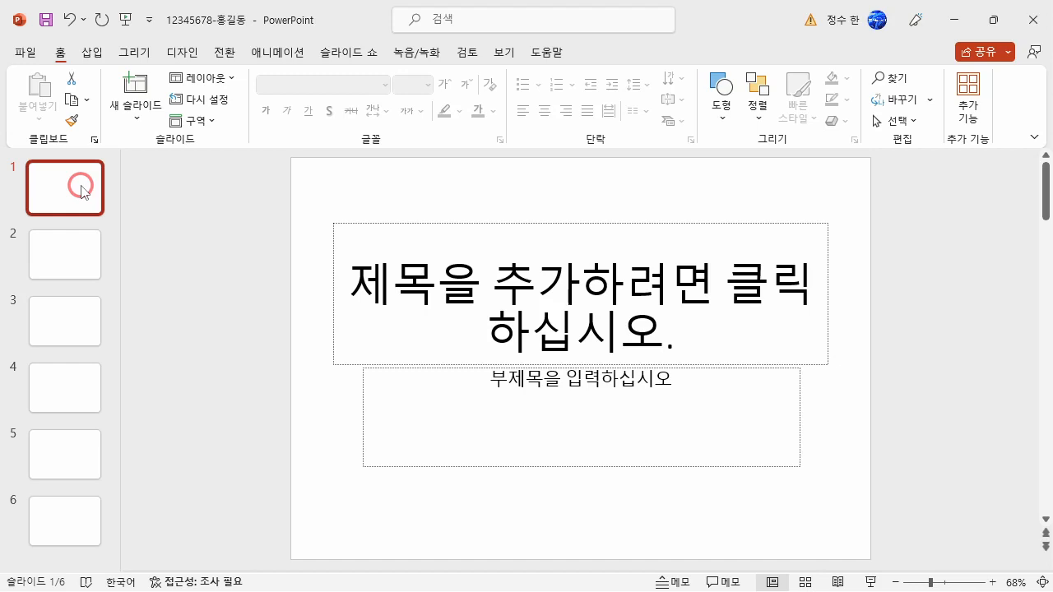
Open the Slide Master view and select the Title and Content layout.
click(503, 52)
click(241, 107)
drag(113, 228, 122, 167)
click(54, 184)
click(60, 240)
click(64, 293)
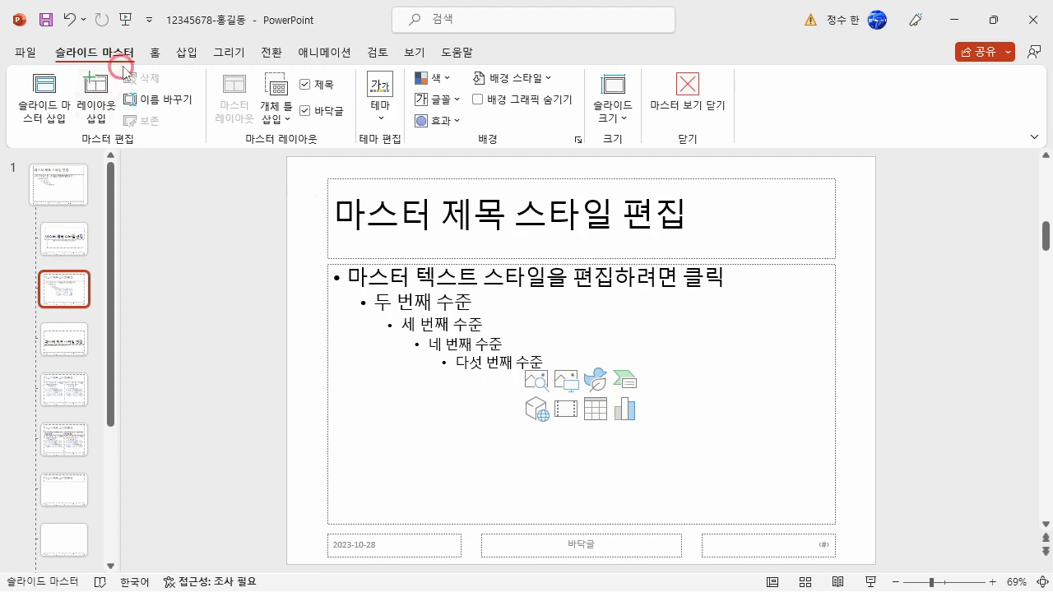
Draw a thin rectangle about 0.62 cm high and 27.79 cm wide across the layout's title area.
click(187, 52)
click(265, 107)
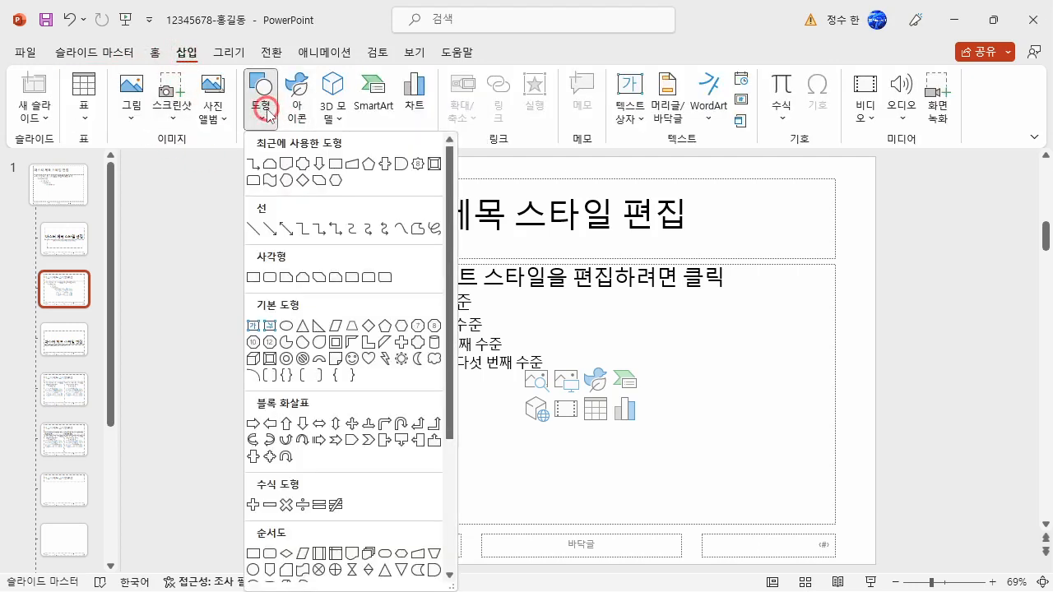
click(248, 280)
click(260, 108)
click(252, 278)
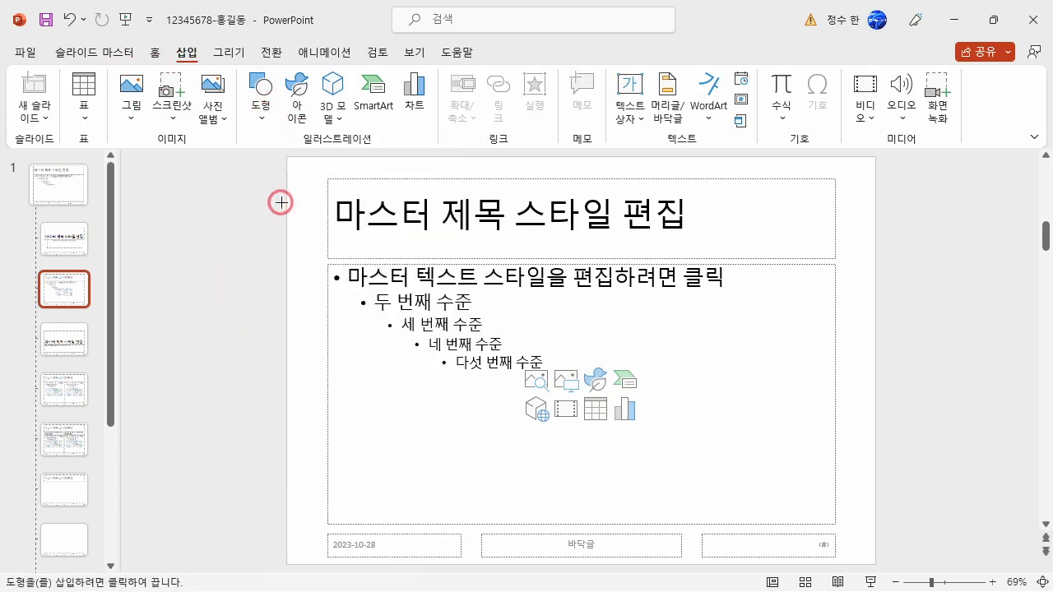
drag(281, 202, 875, 216)
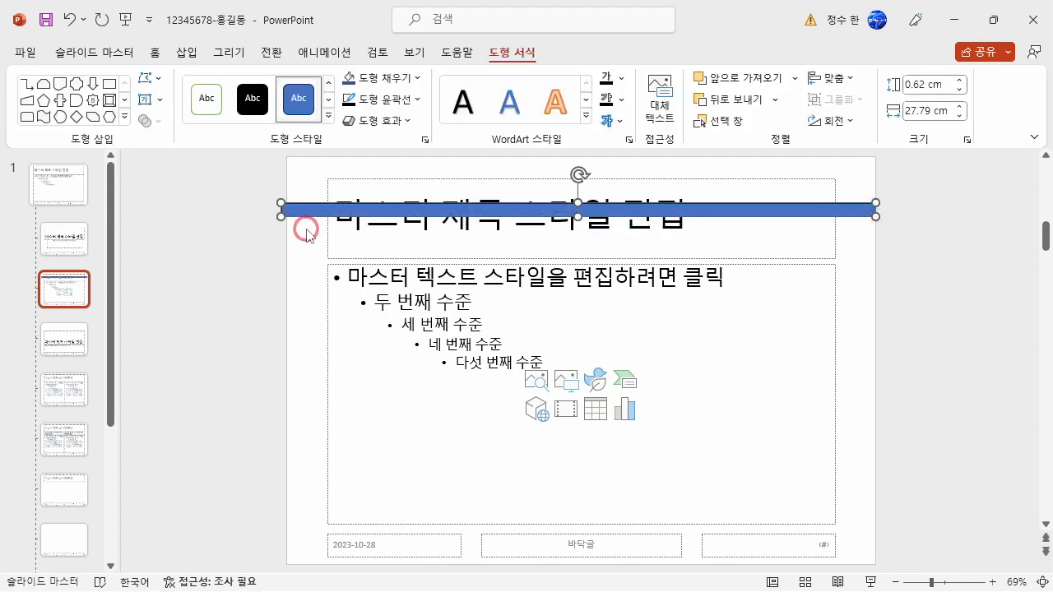
Narrow the thin rectangle to the slide's width, about 27.52 cm, and keep it positioned across the title placeholder.
drag(282, 217, 287, 212)
drag(635, 211, 647, 255)
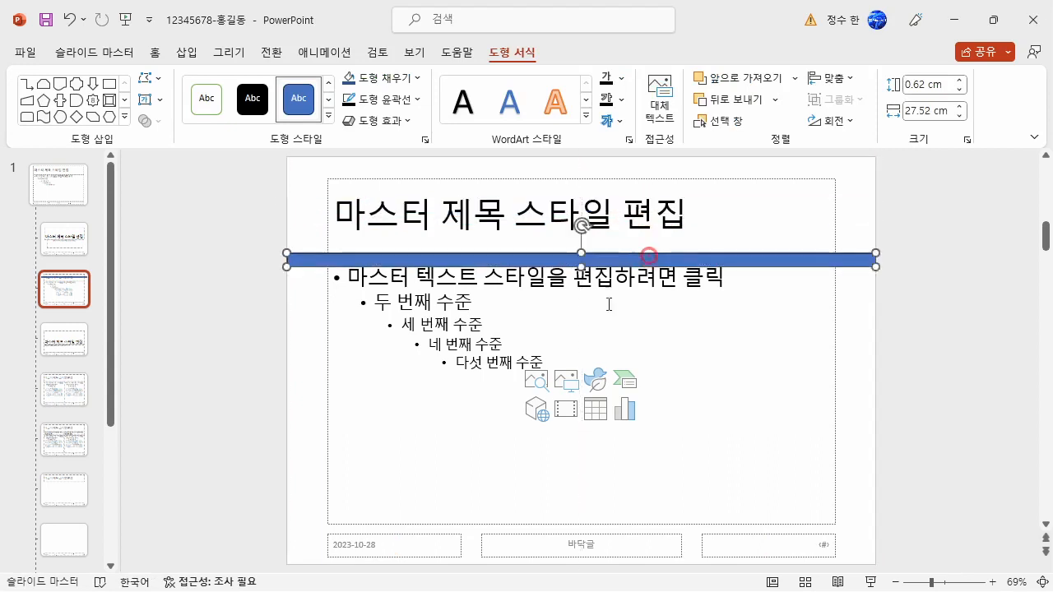
drag(477, 257, 476, 210)
Remove the thin rectangle's outline and fill it with a light blue theme colour.
click(535, 60)
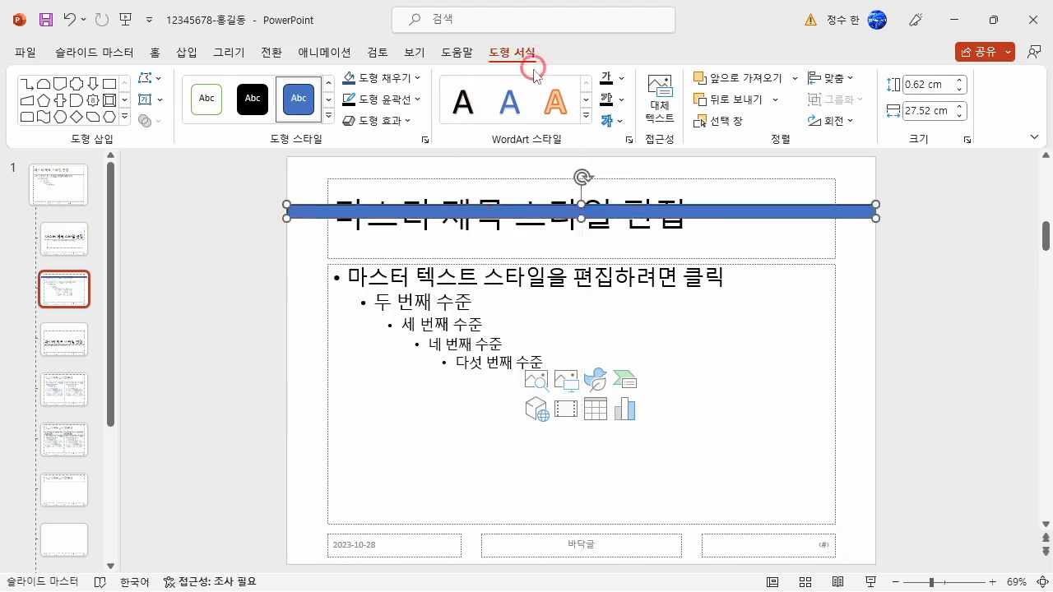
click(395, 100)
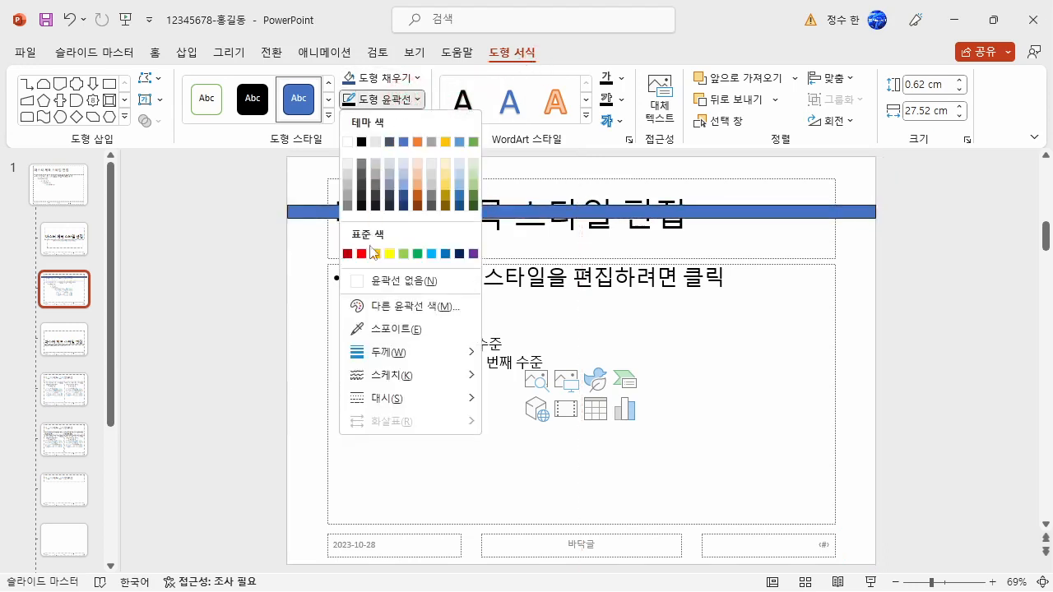
click(363, 281)
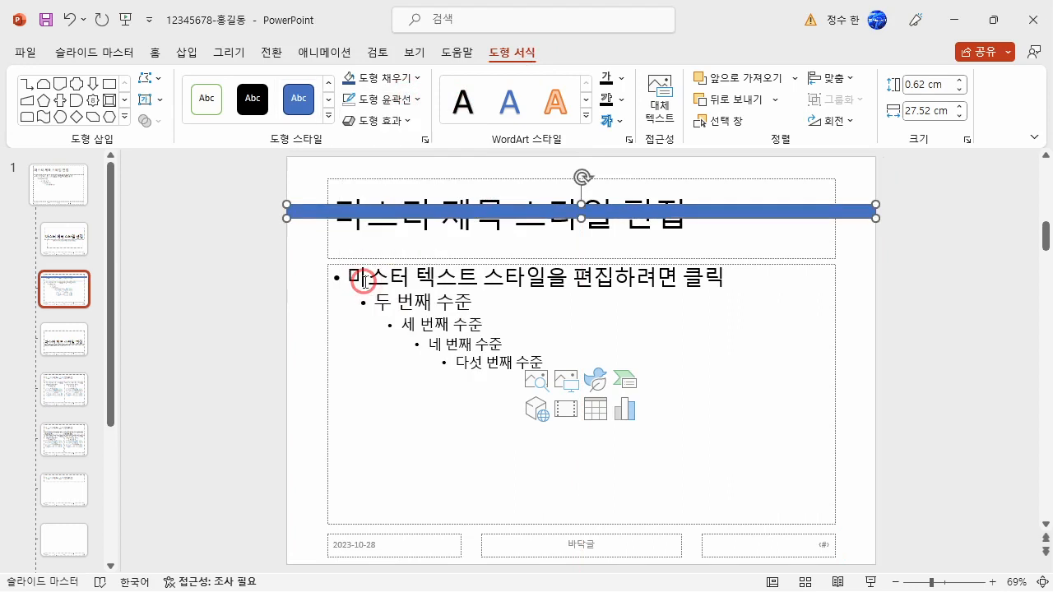
click(413, 78)
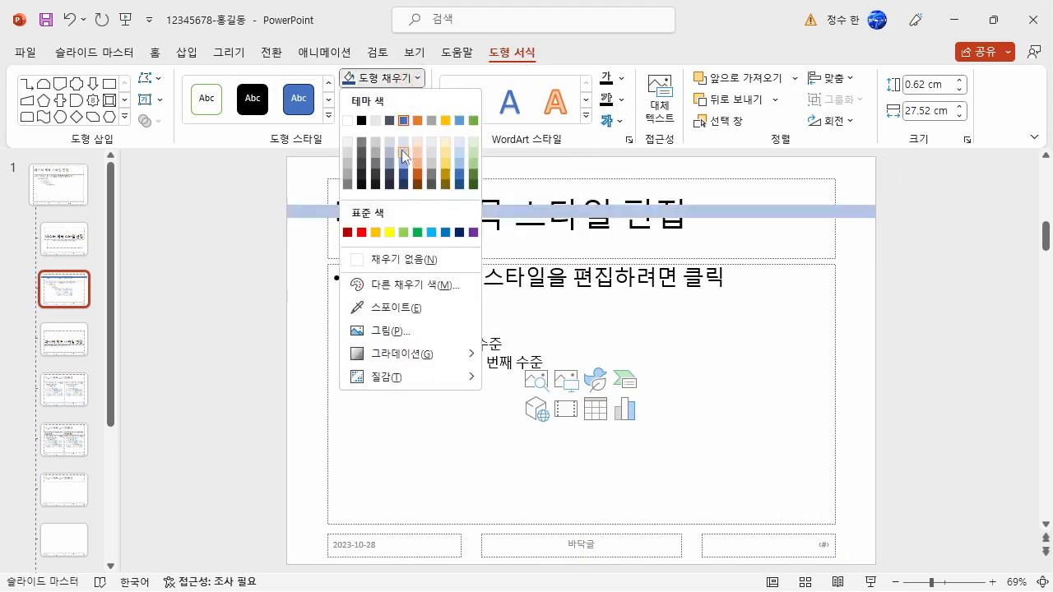
click(402, 150)
click(291, 184)
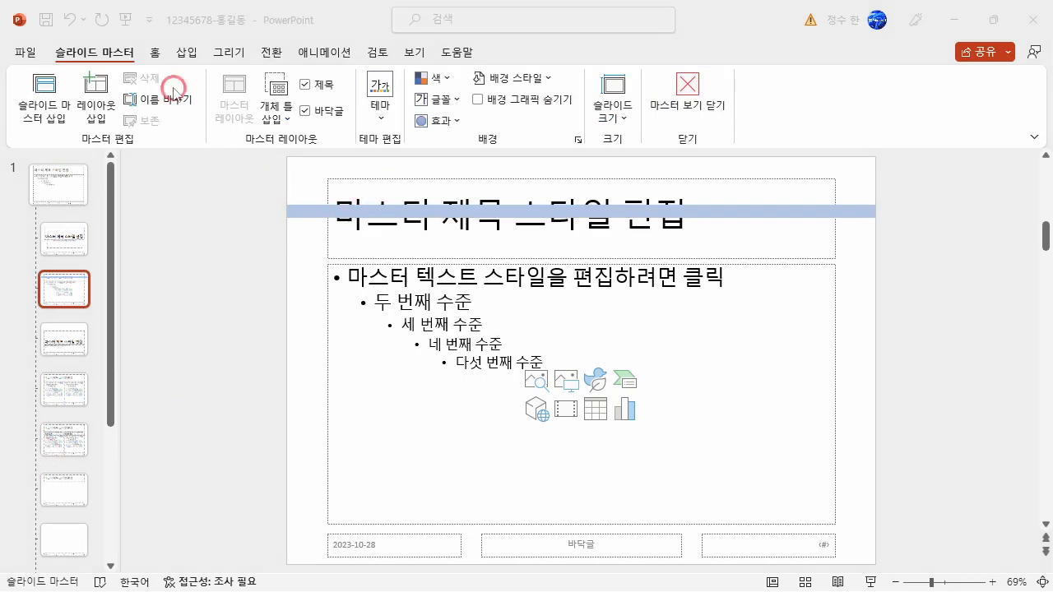
Draw a rectangle with snipped top corners, about 2.86 cm high and 23.73 cm wide, from the slide's top edge over the title.
click(183, 54)
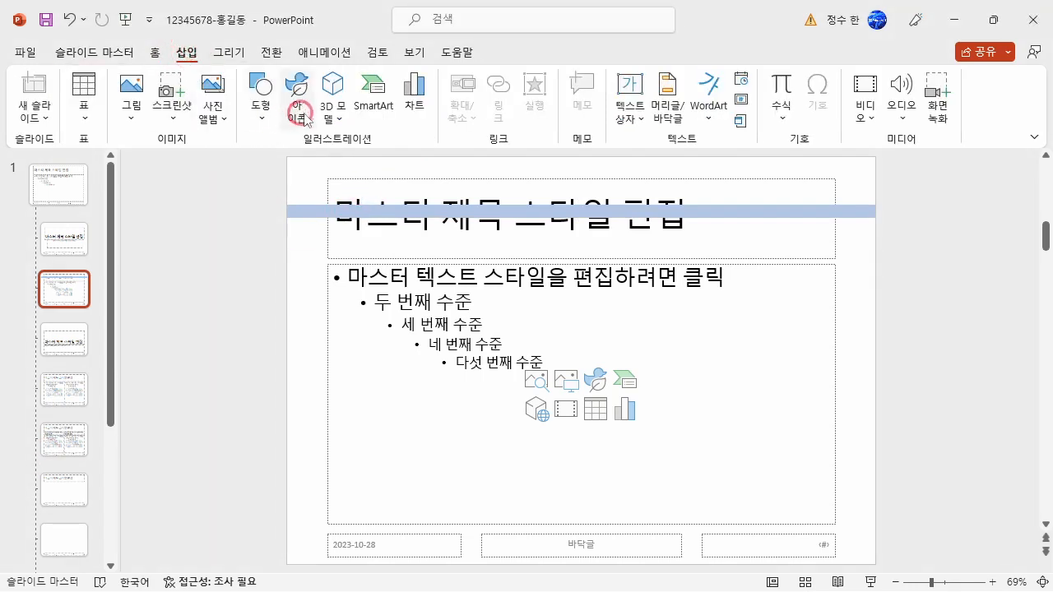
click(260, 101)
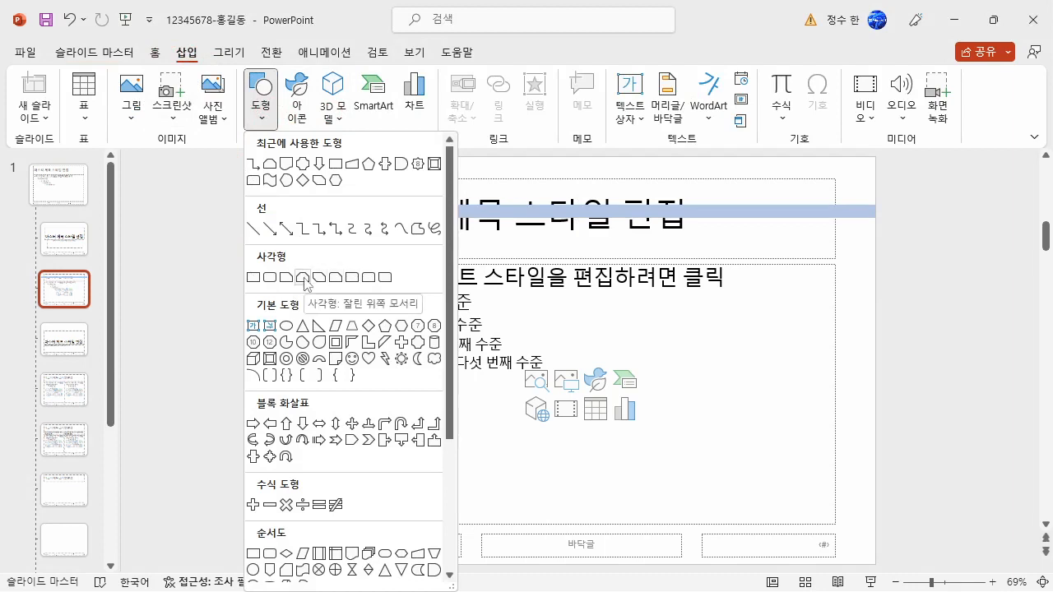
click(304, 279)
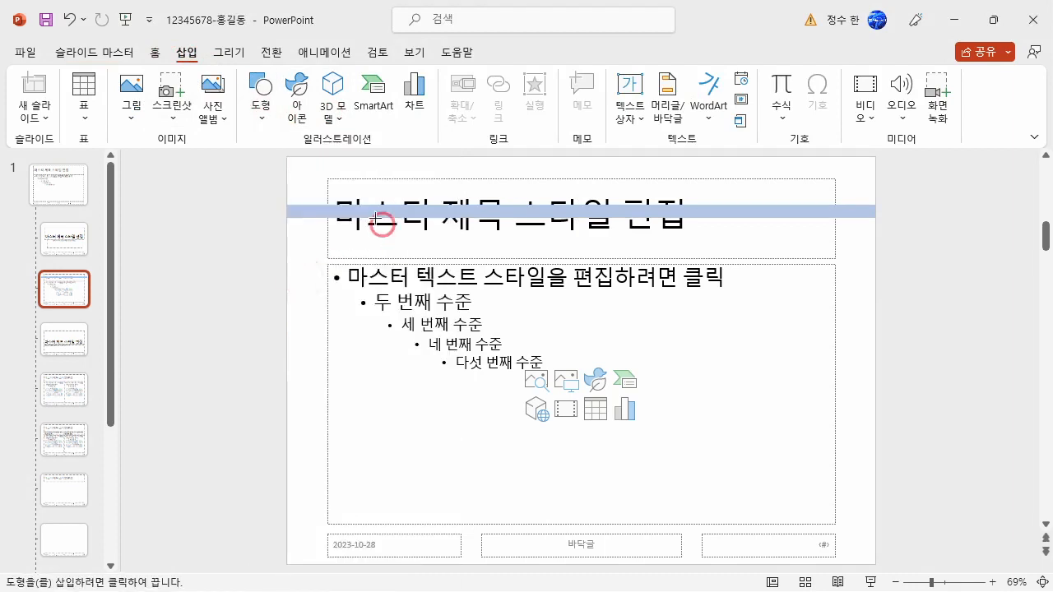
drag(326, 155, 827, 218)
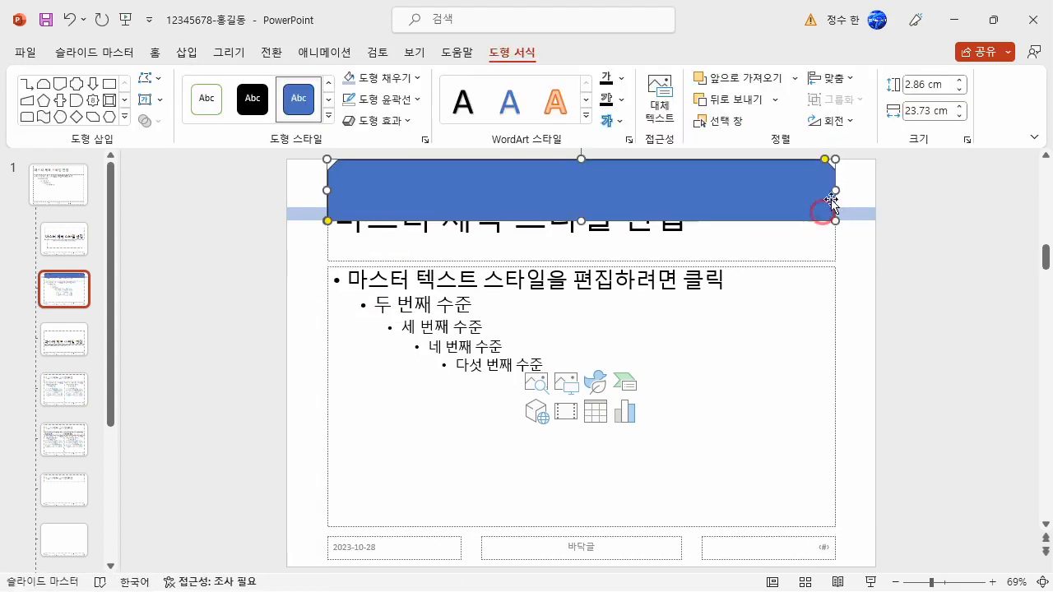
Flip the snipped rectangle vertically and slightly enlarge its corner snips.
click(832, 121)
click(836, 189)
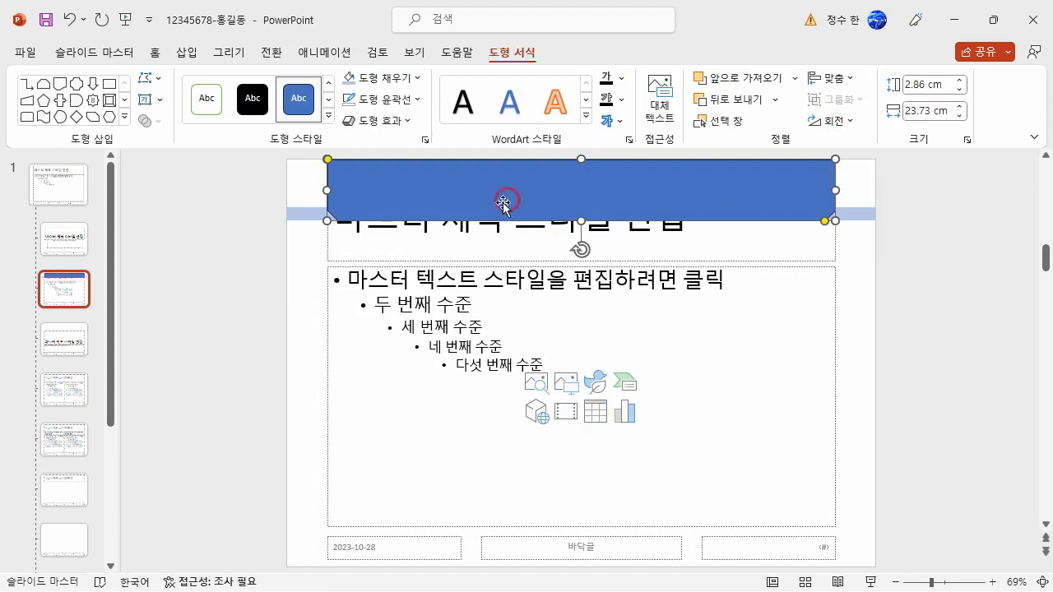
drag(826, 220, 821, 222)
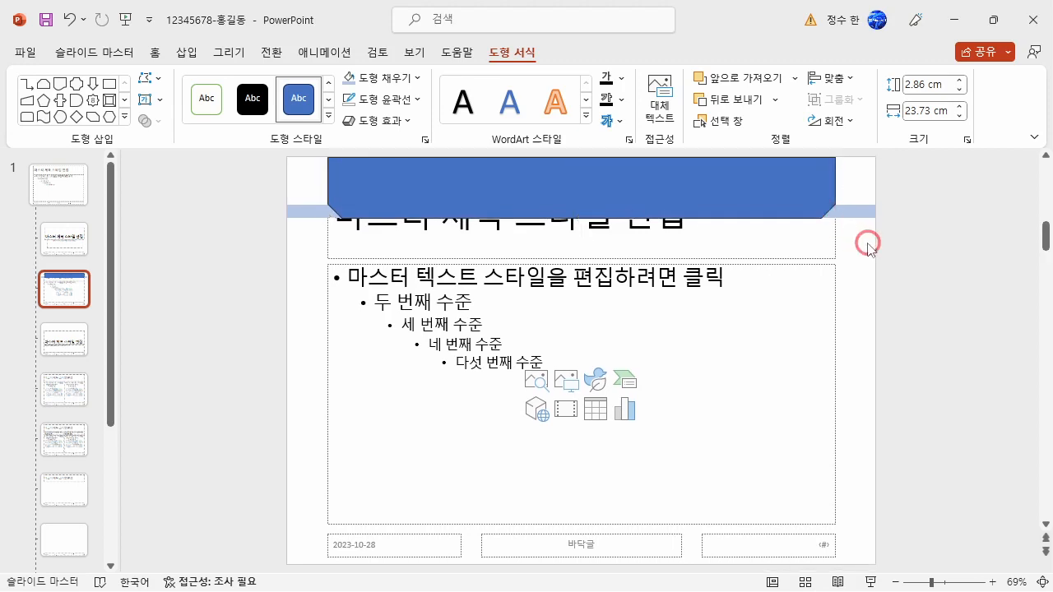
click(865, 237)
Remove the outline from the snipped rectangle.
click(727, 191)
click(374, 100)
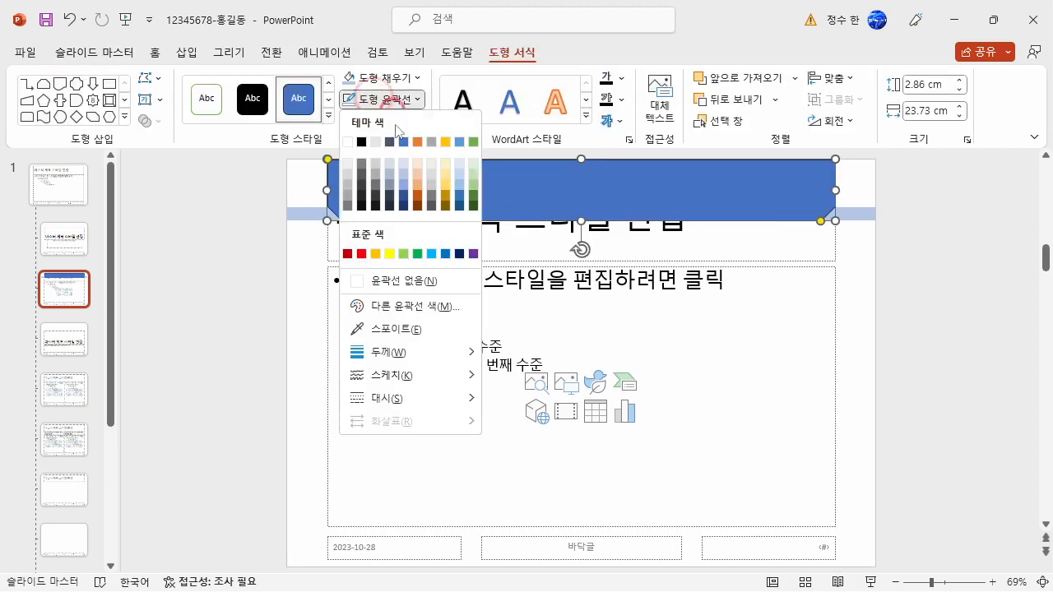
click(384, 280)
click(281, 288)
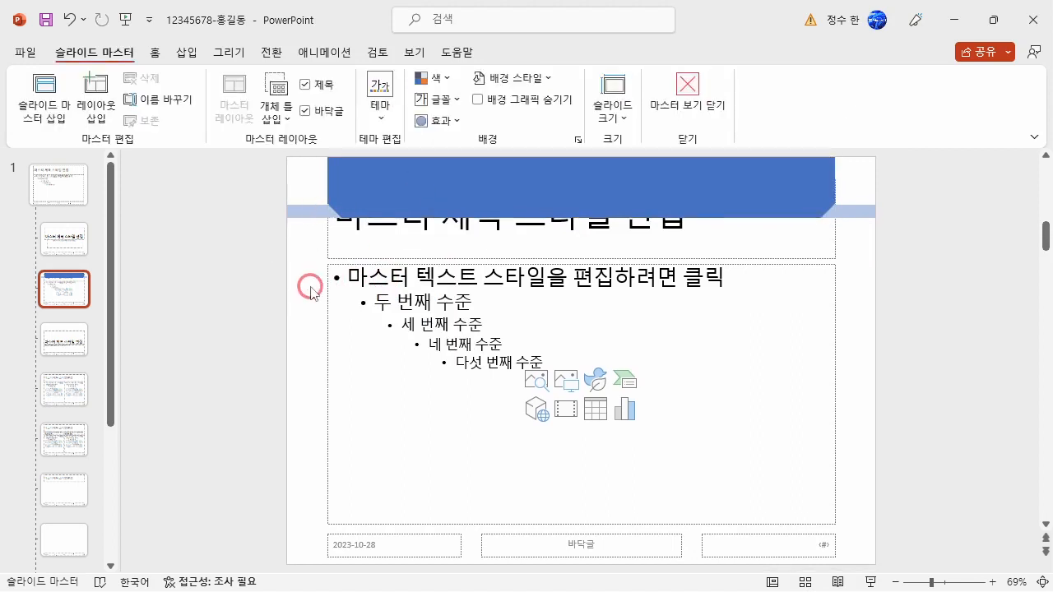
Bring the layout's title placeholder to the front, above the blue shapes.
click(330, 255)
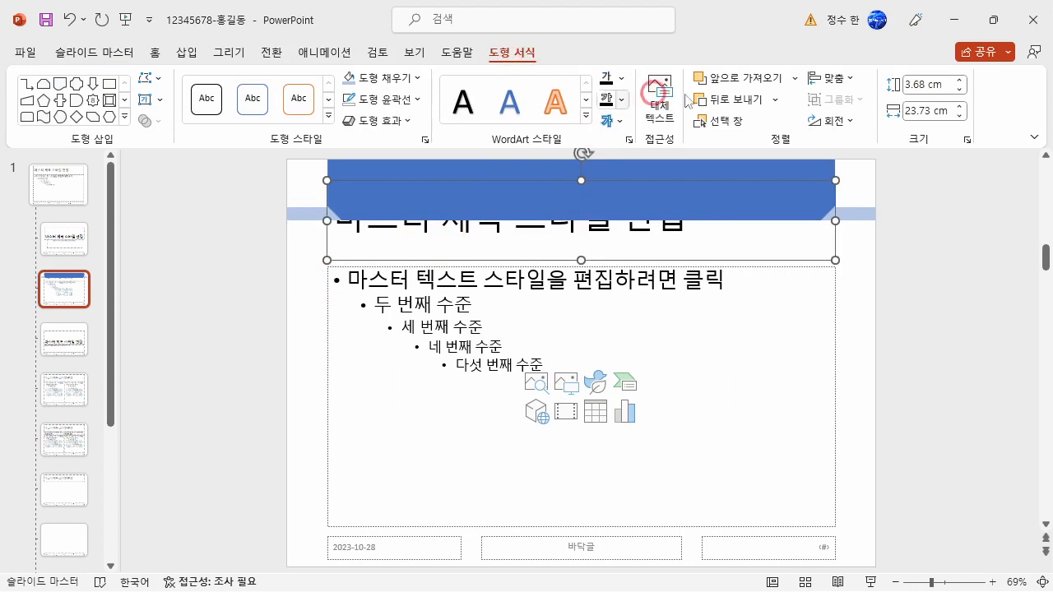
click(795, 79)
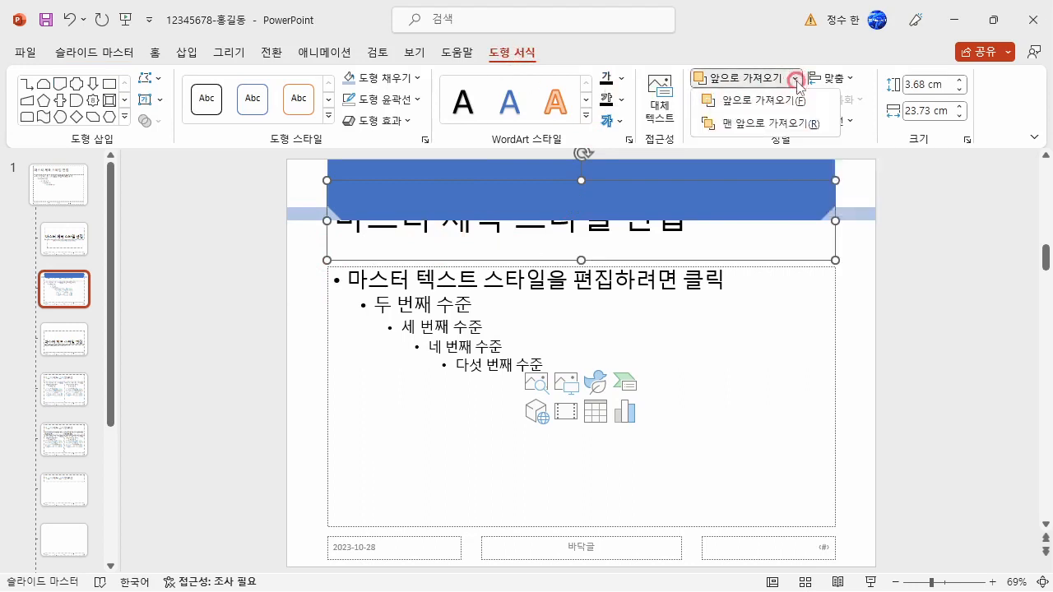
click(792, 122)
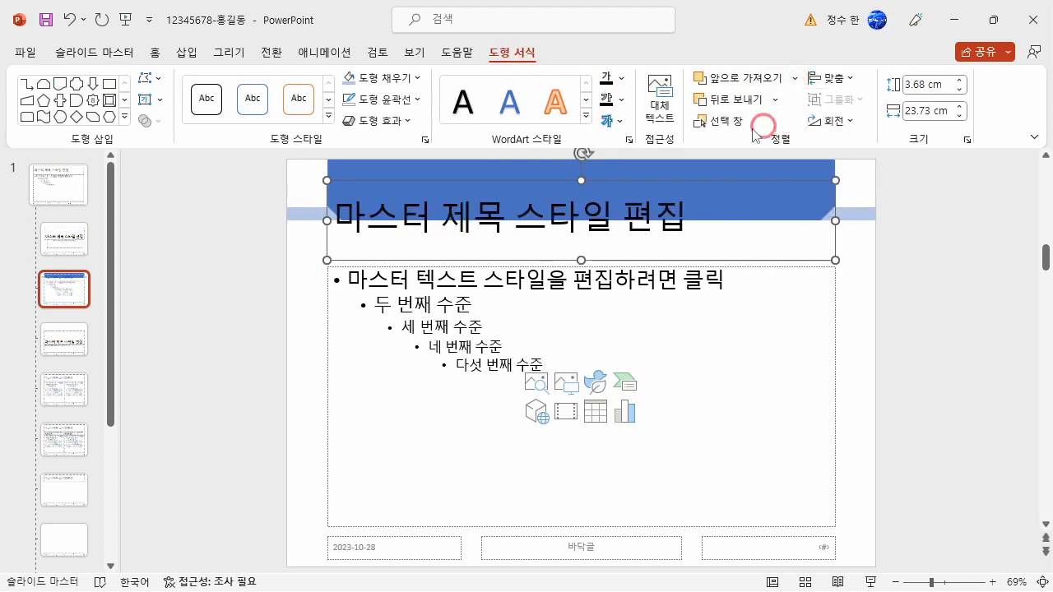
Set the title placeholder's font size to 40 and its text colour to white.
click(155, 52)
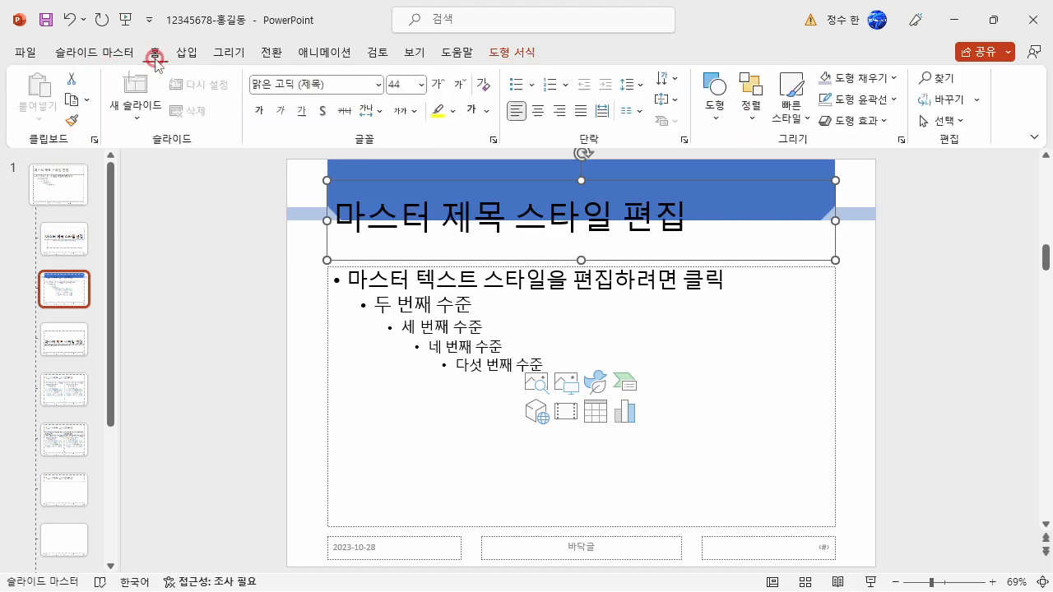
click(251, 85)
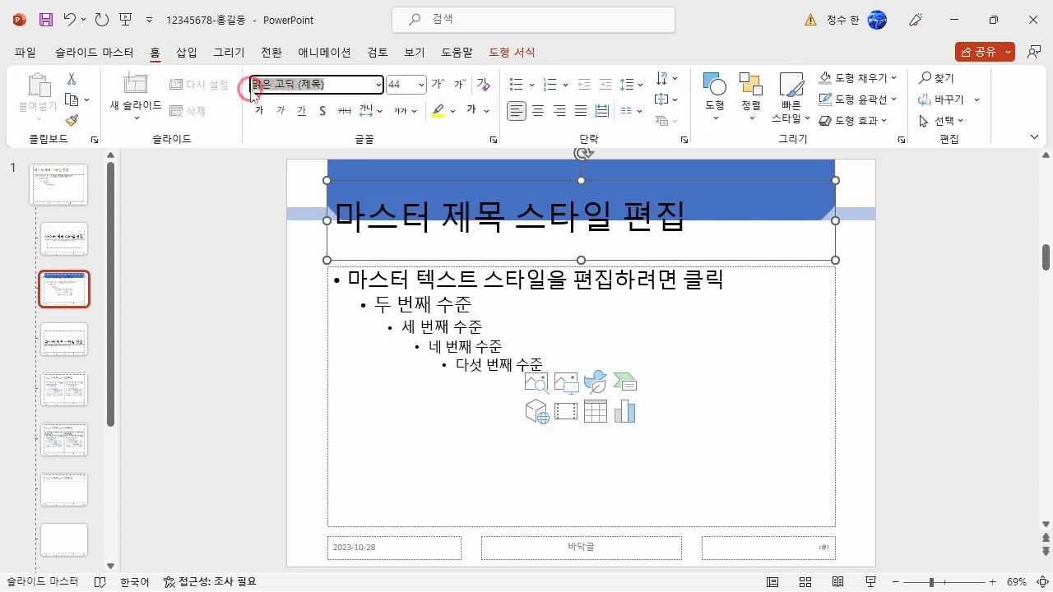
click(307, 88)
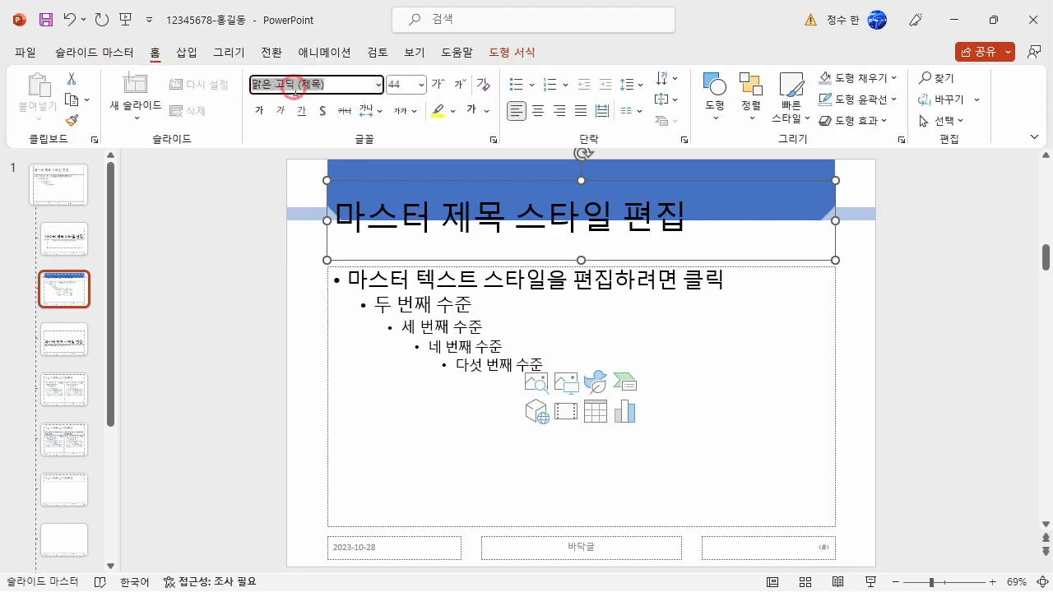
click(401, 85)
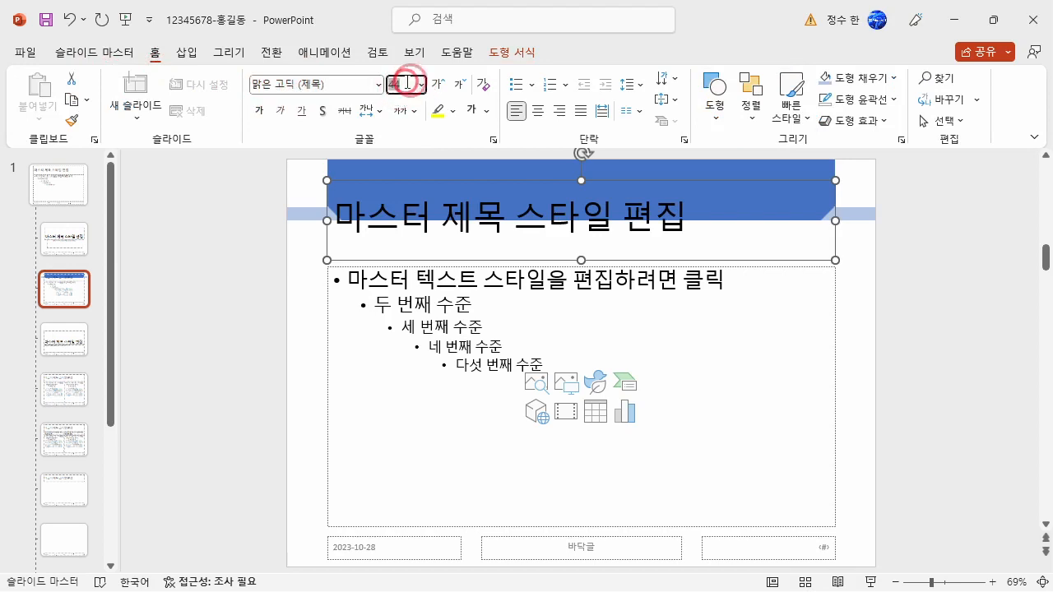
text(40)
key(Return)
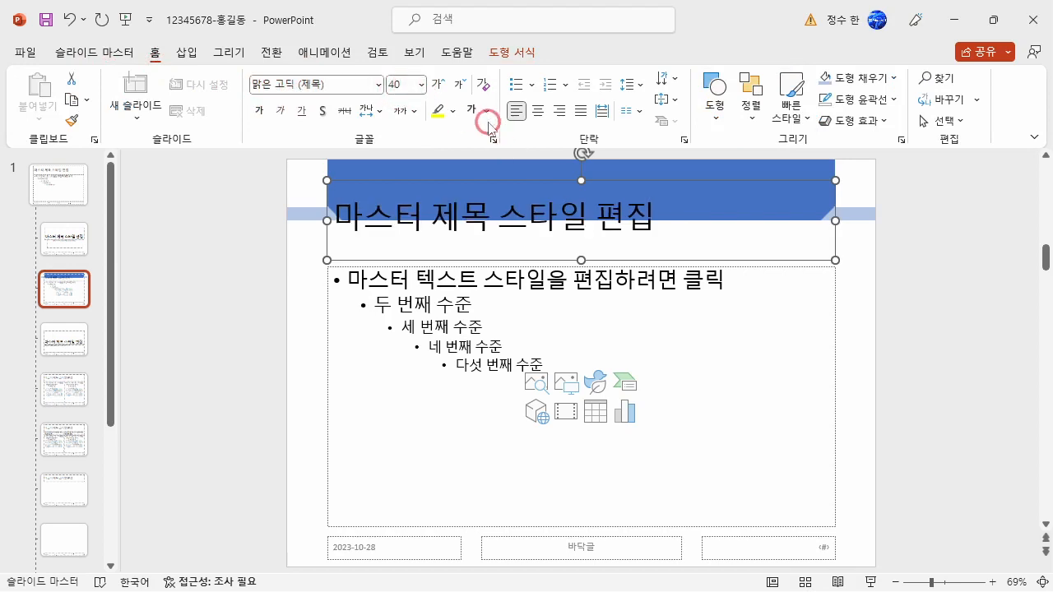
click(486, 110)
click(471, 152)
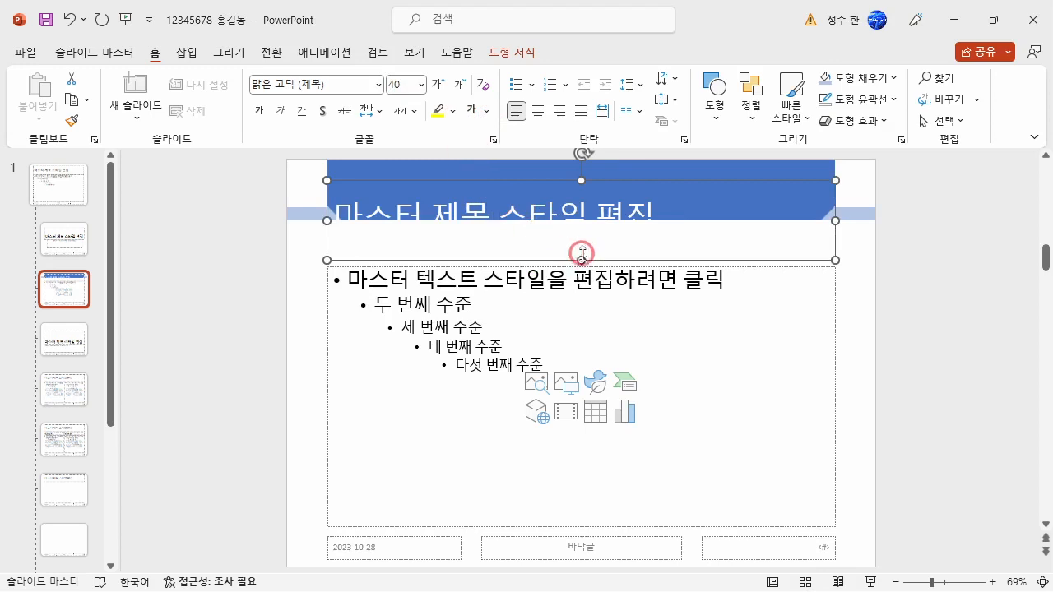
Left-align the title text and fit the title placeholder to the blue snipped rectangle at the slide's top edge.
click(539, 114)
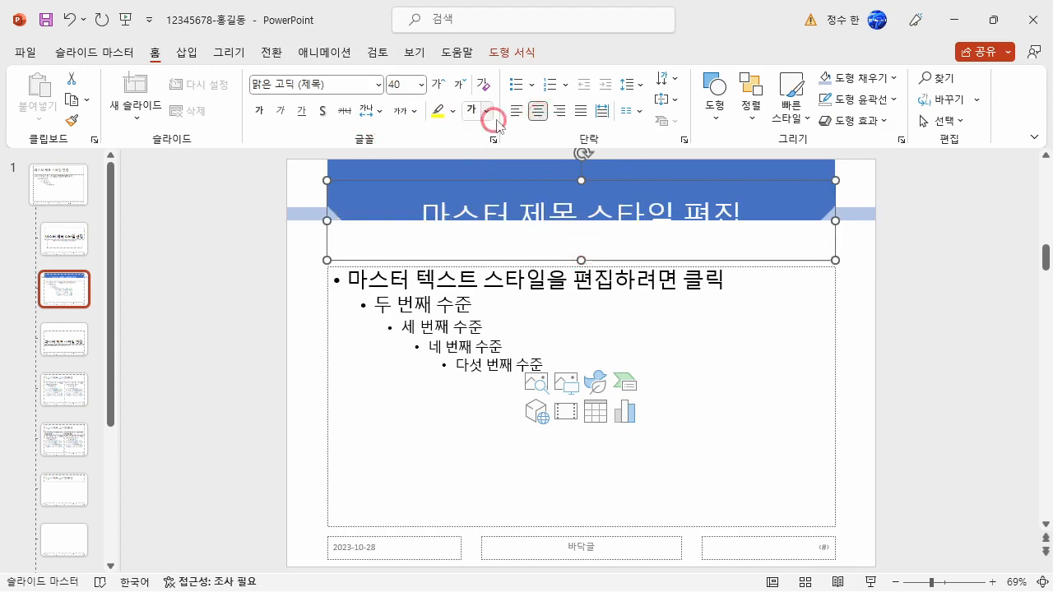
click(516, 111)
drag(498, 268, 502, 233)
drag(581, 239, 581, 220)
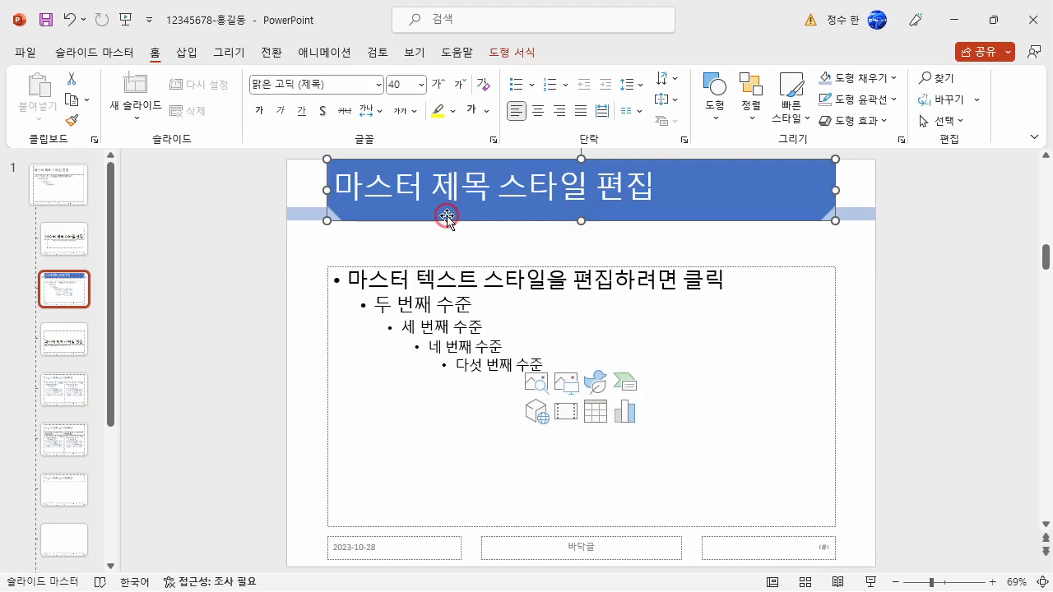
click(916, 268)
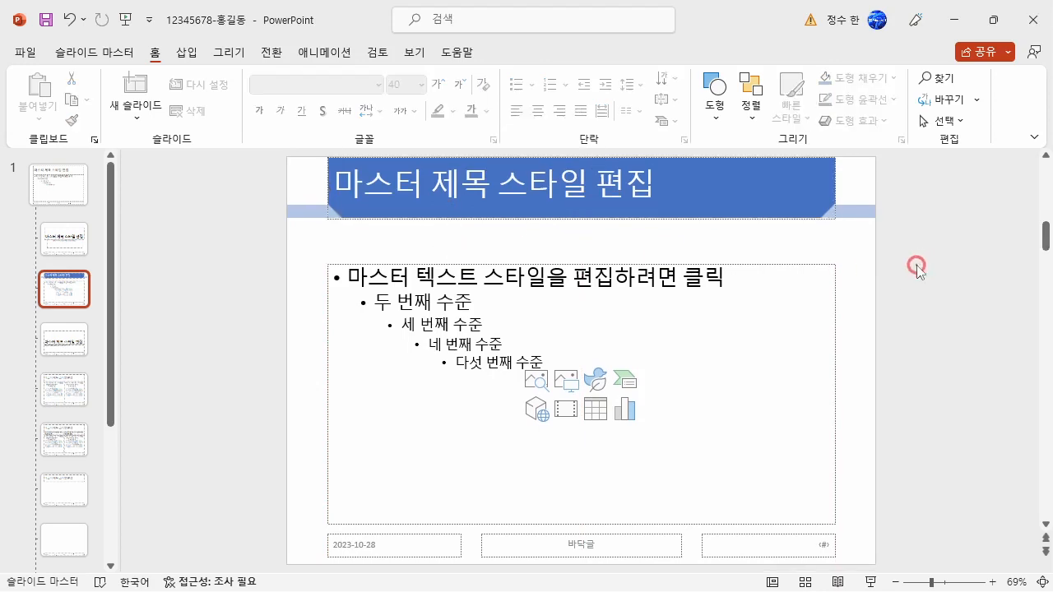
click(539, 230)
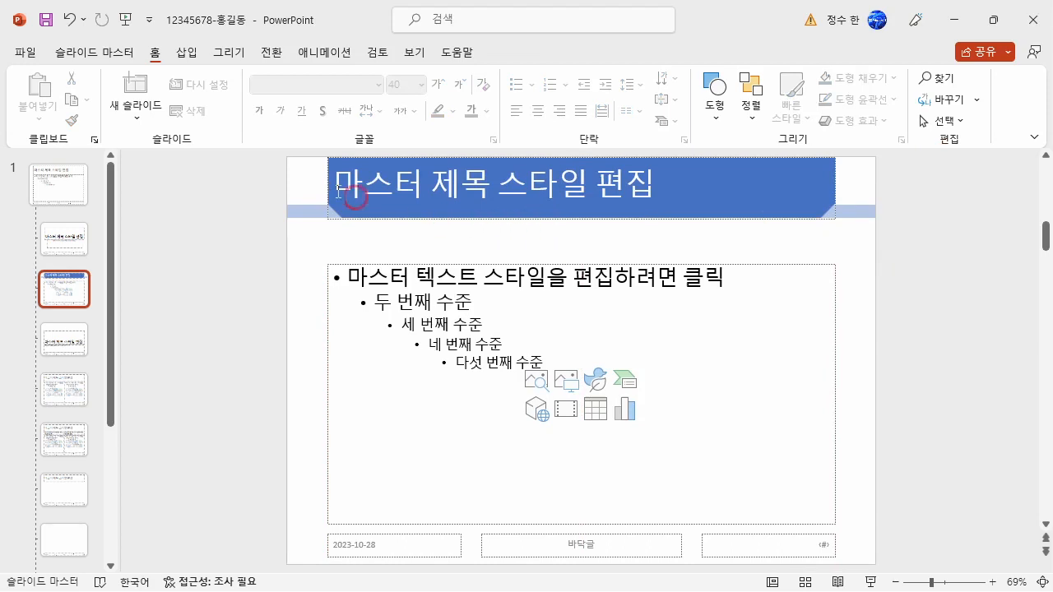
Insert the picture 로고2 from the 문서 > ITQ > Picture folder on this device.
click(187, 53)
click(131, 99)
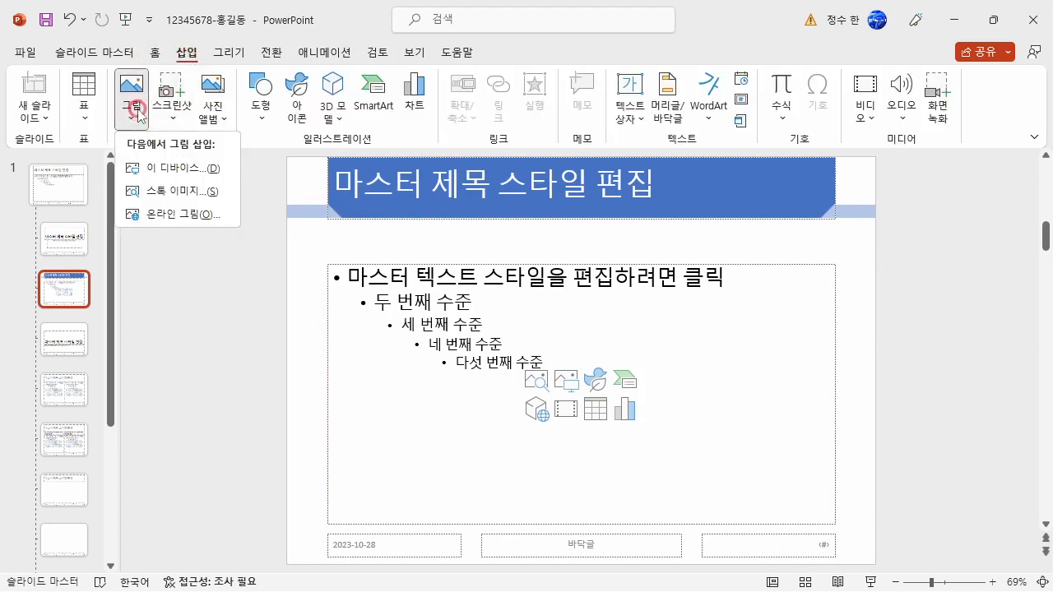
click(152, 170)
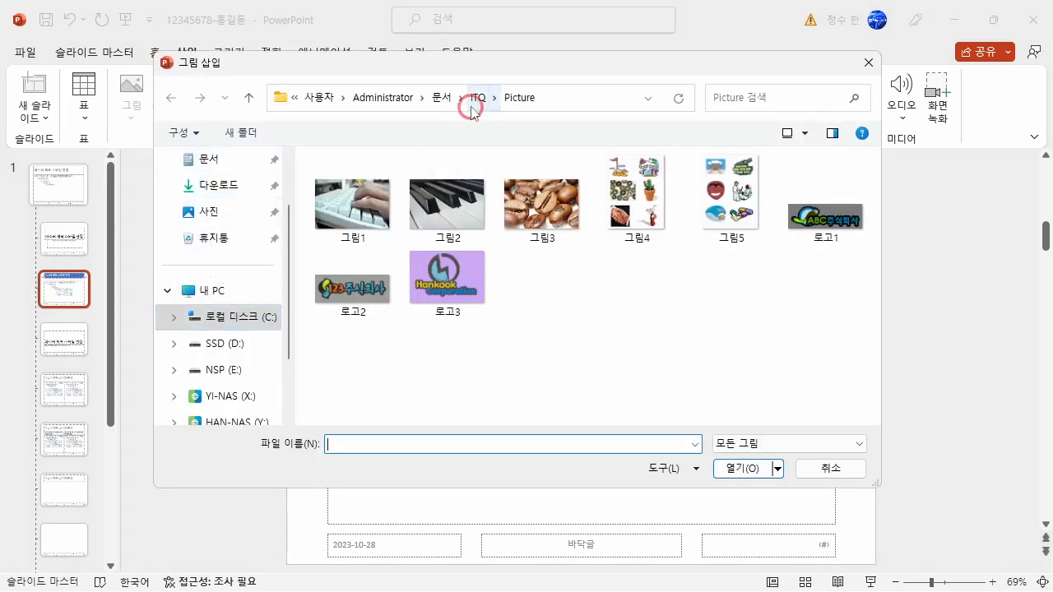
click(211, 159)
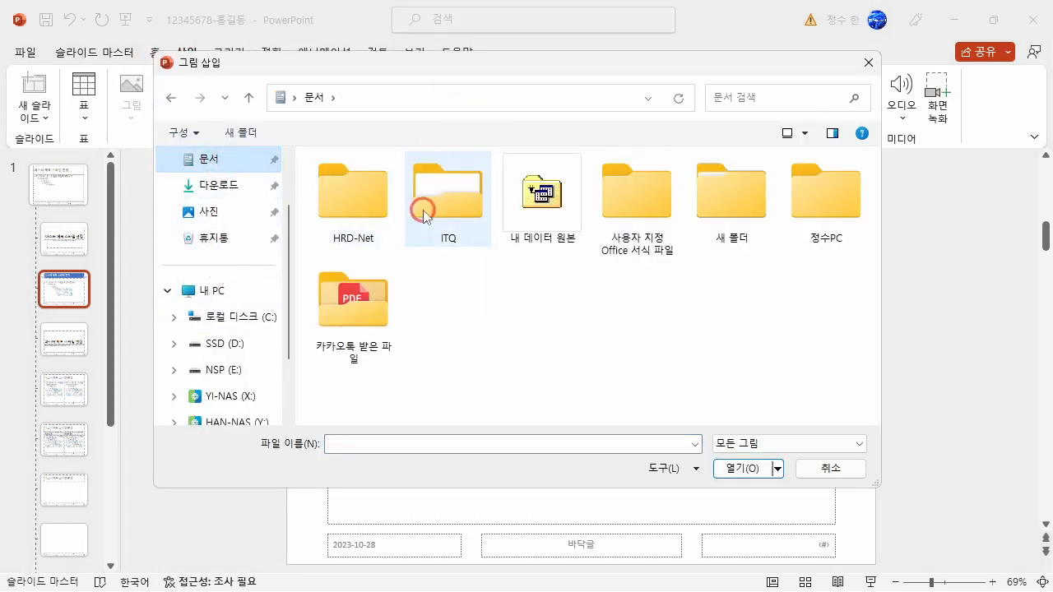
double_click(423, 205)
click(347, 184)
double_click(346, 184)
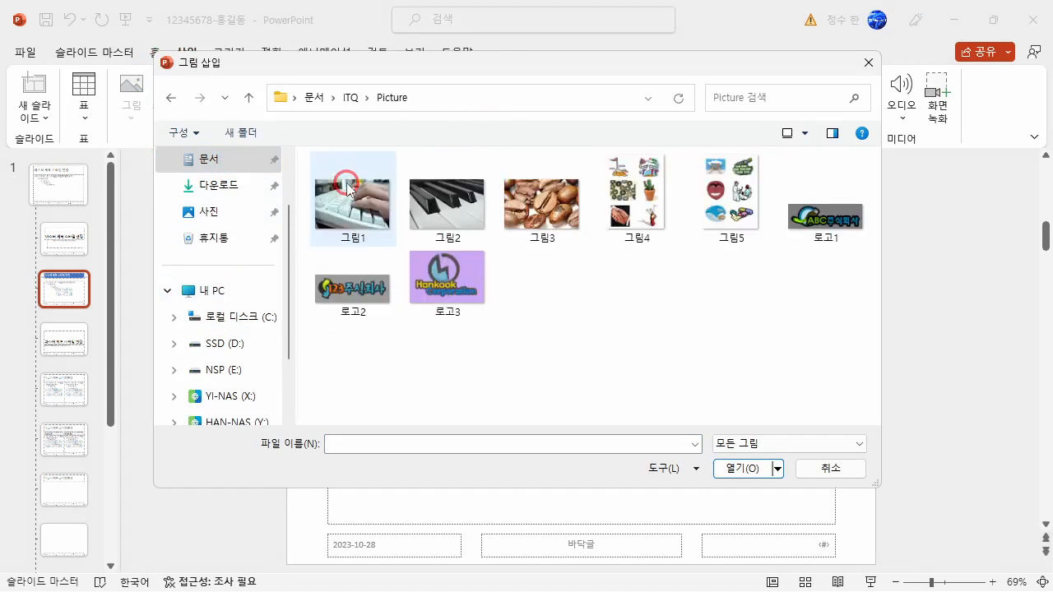
click(344, 315)
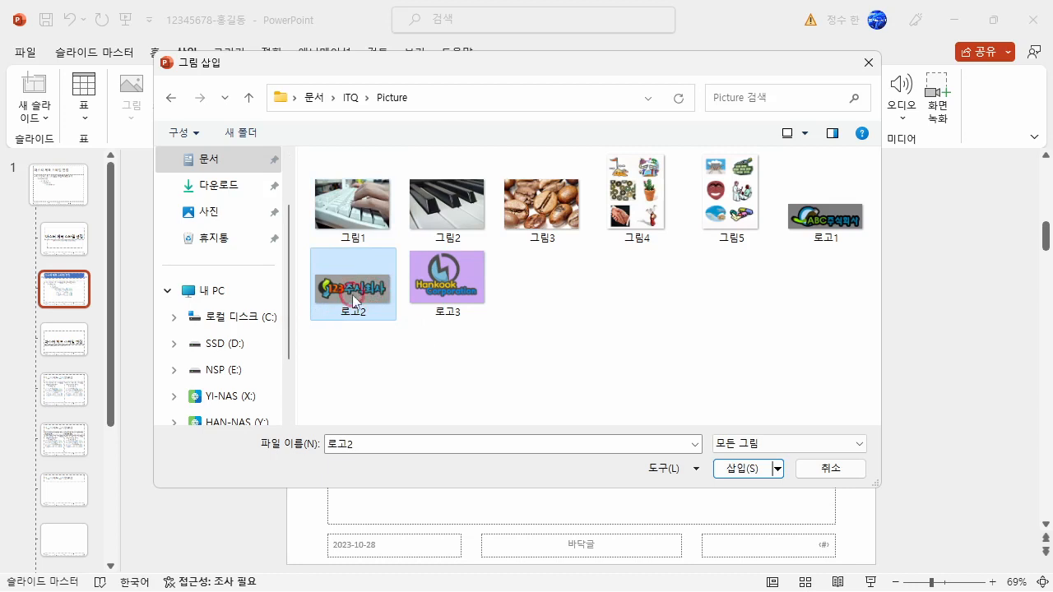
click(769, 468)
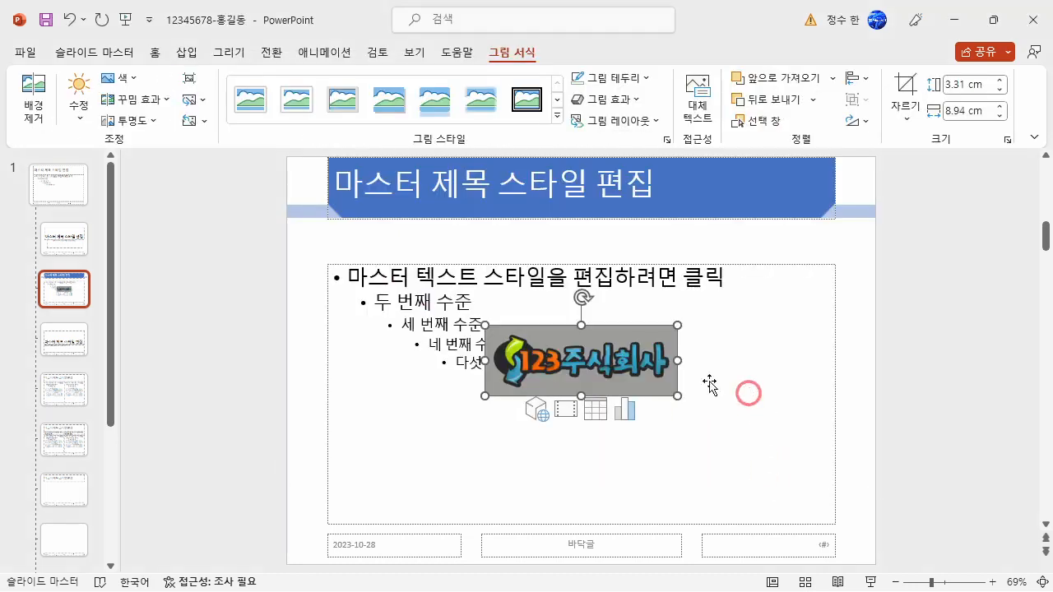
Make the logo's grey background transparent and shrink the logo into the slide's lower-left corner.
click(598, 339)
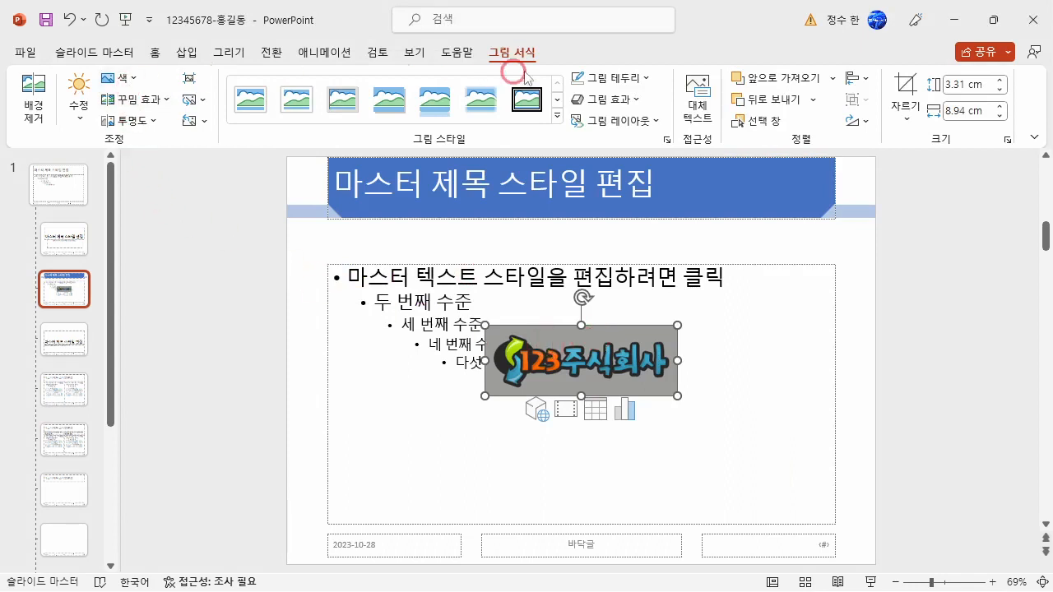
click(125, 79)
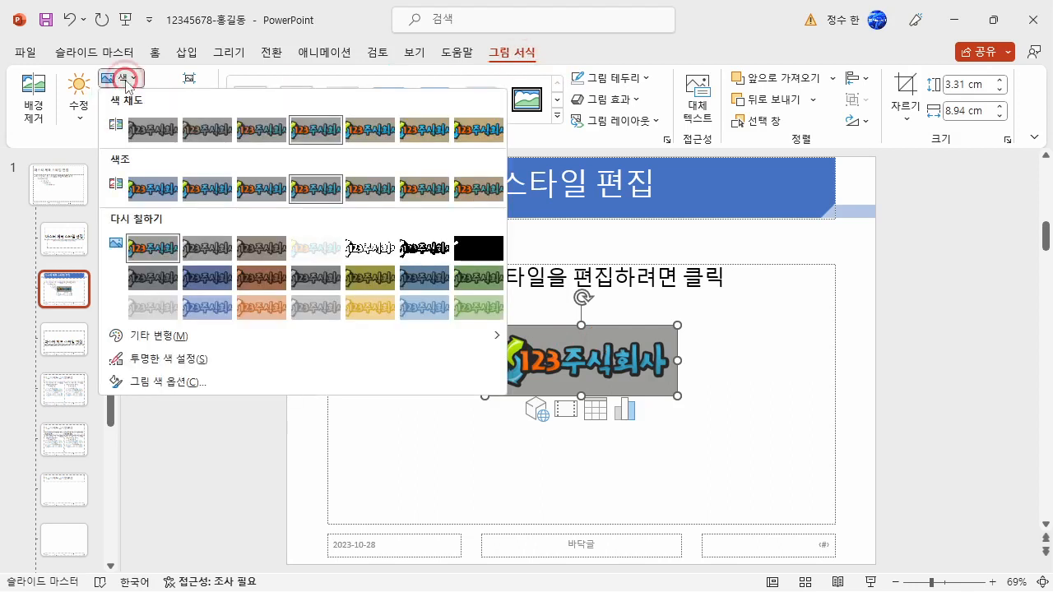
click(133, 362)
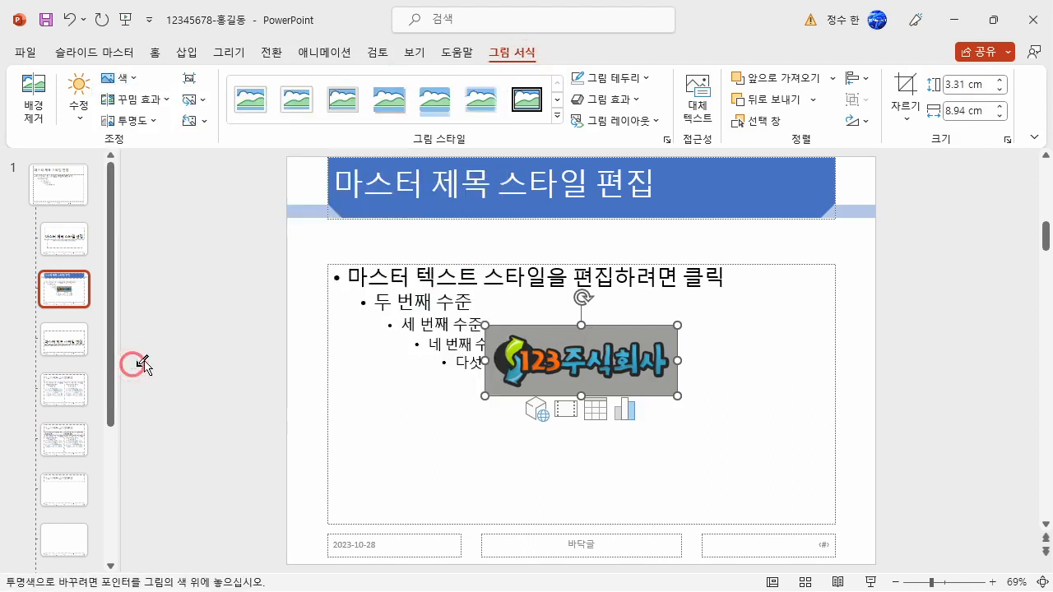
click(659, 336)
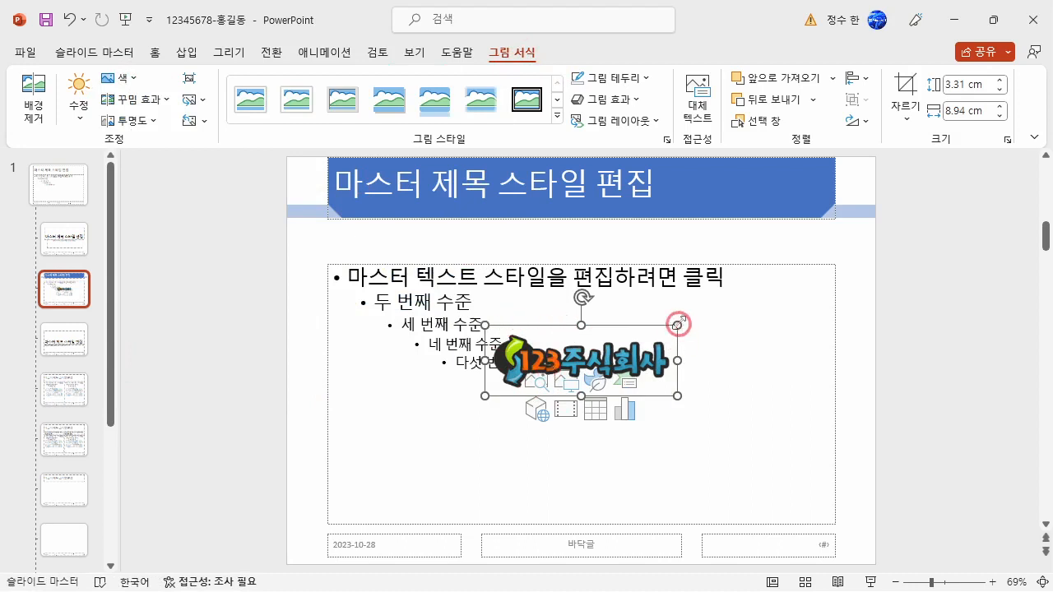
drag(677, 326, 346, 548)
click(239, 499)
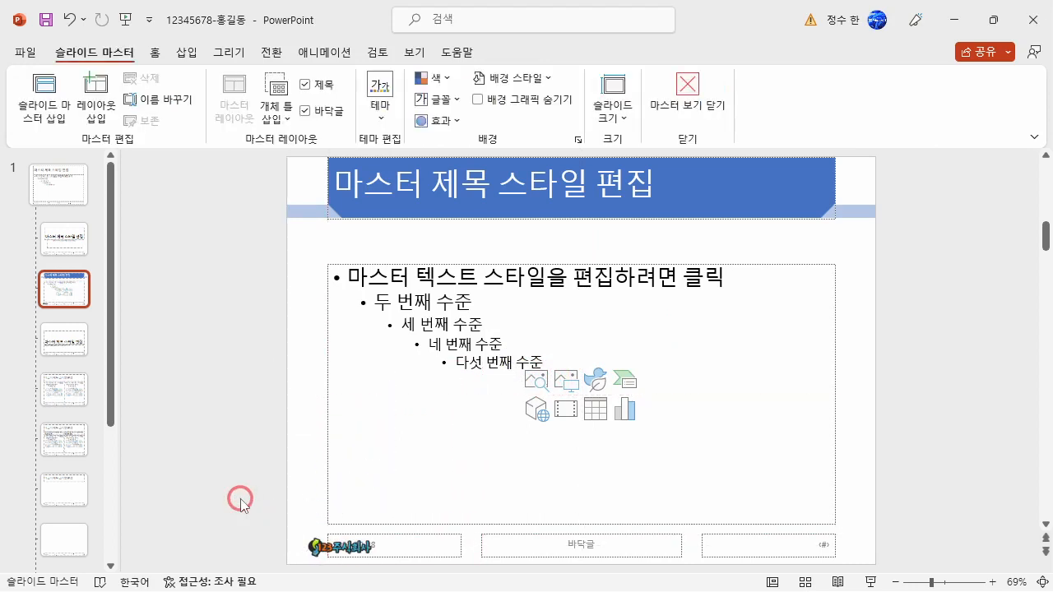
Turn on slide numbers for all slides and hide them on the title slide.
click(187, 53)
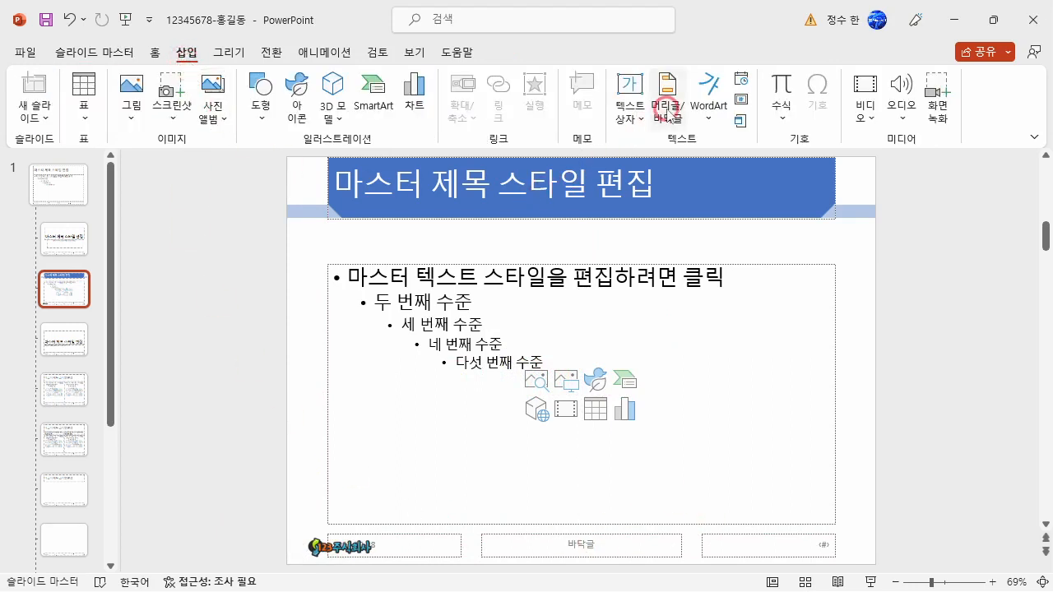
click(742, 100)
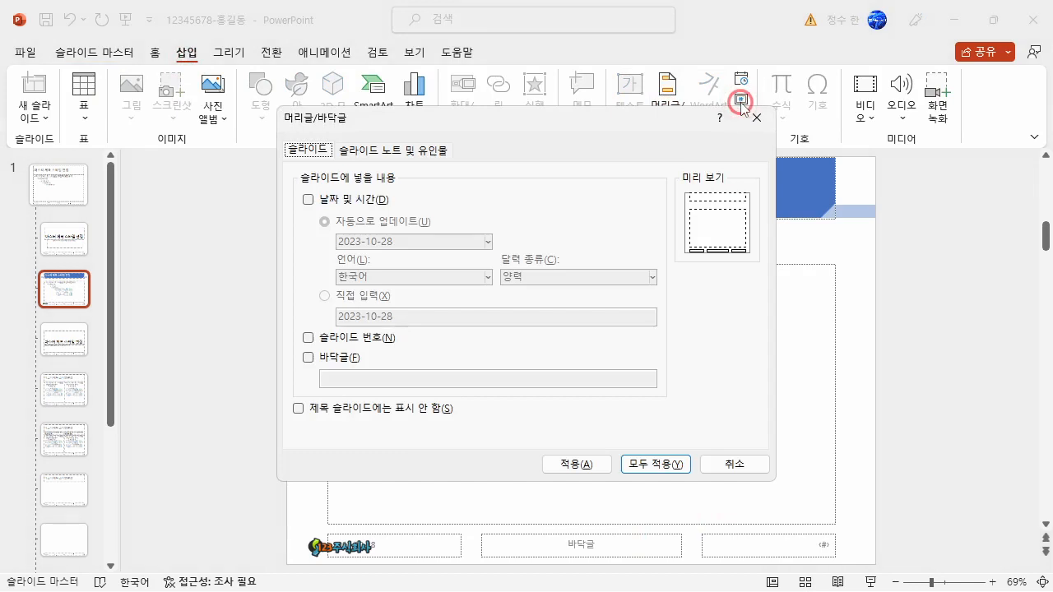
click(310, 338)
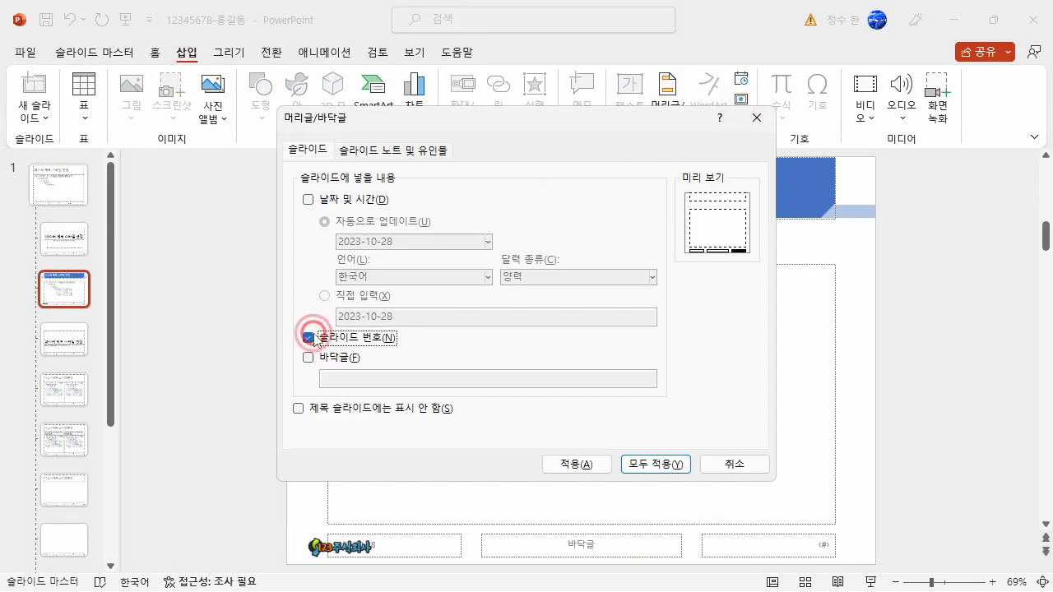
click(300, 410)
click(665, 466)
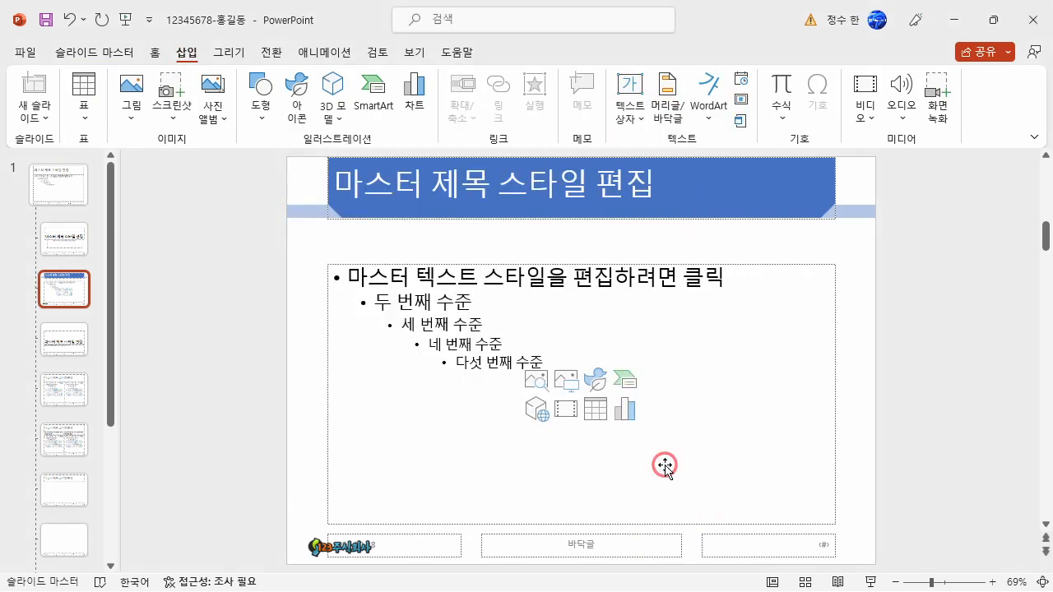
Close the master view and check the title design, logo and slide number on the content slides.
click(97, 53)
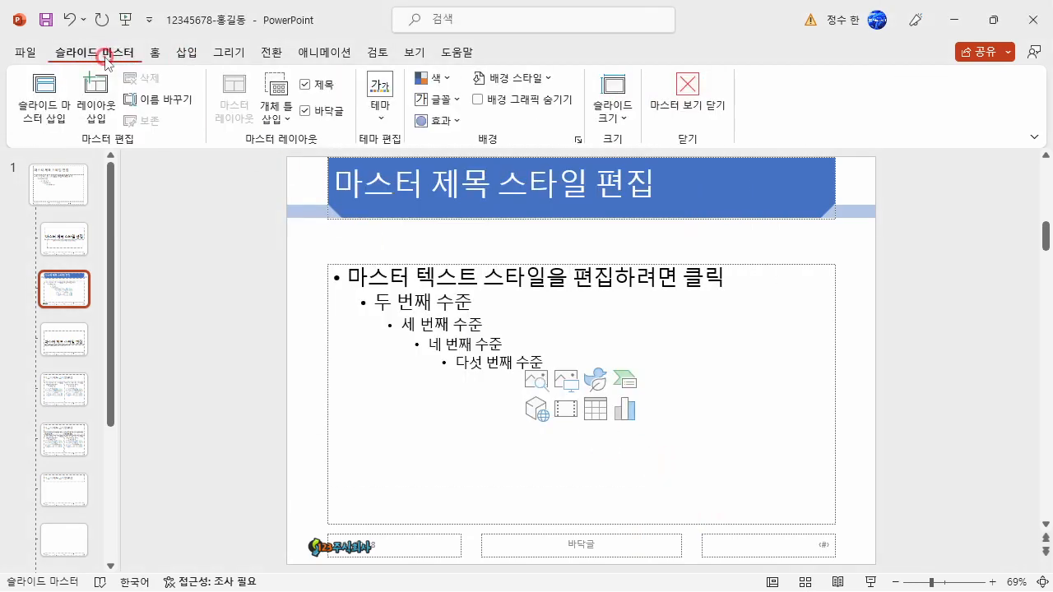
click(688, 97)
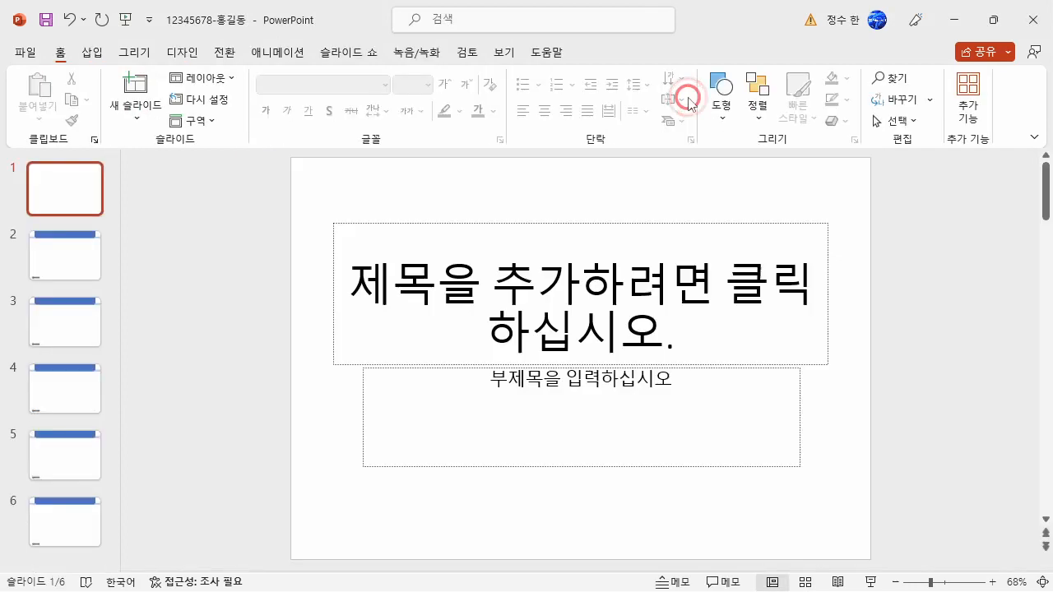
click(65, 254)
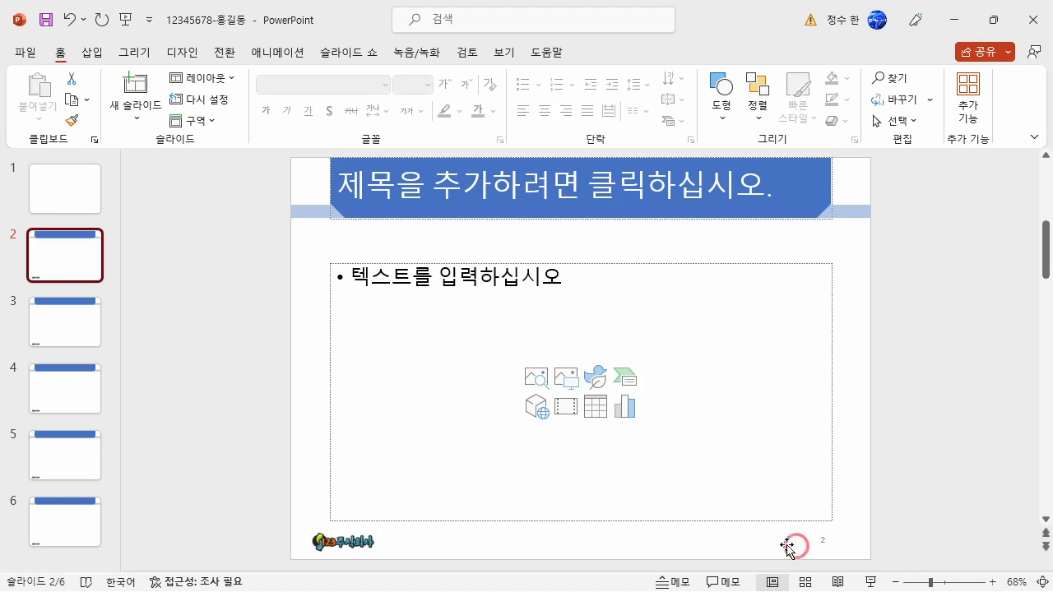
click(65, 544)
click(67, 394)
click(67, 270)
Delete the title and subtitle placeholders from slide 1.
click(68, 189)
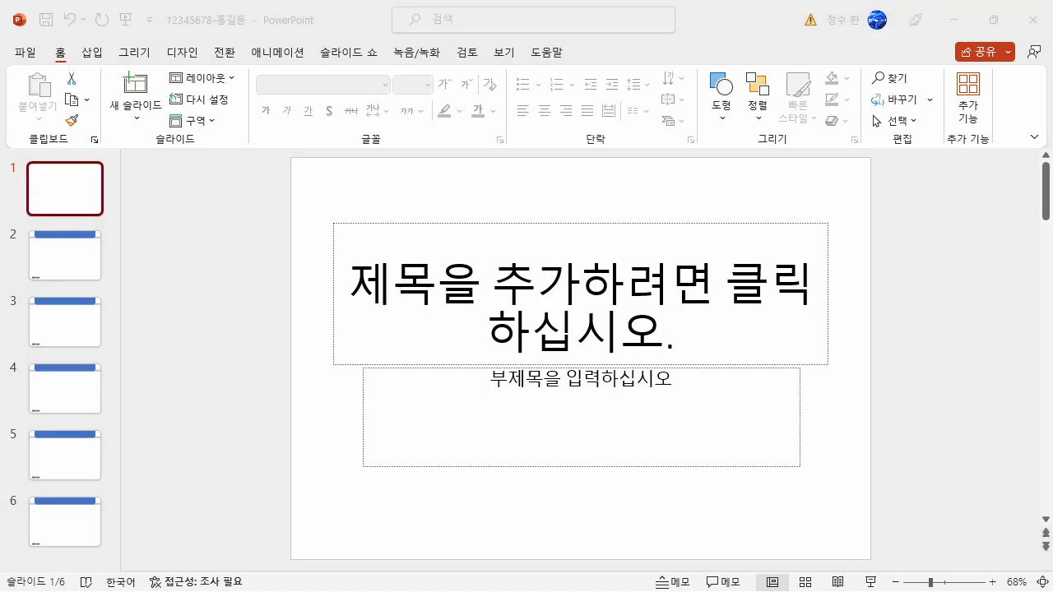
click(85, 197)
drag(313, 195, 883, 510)
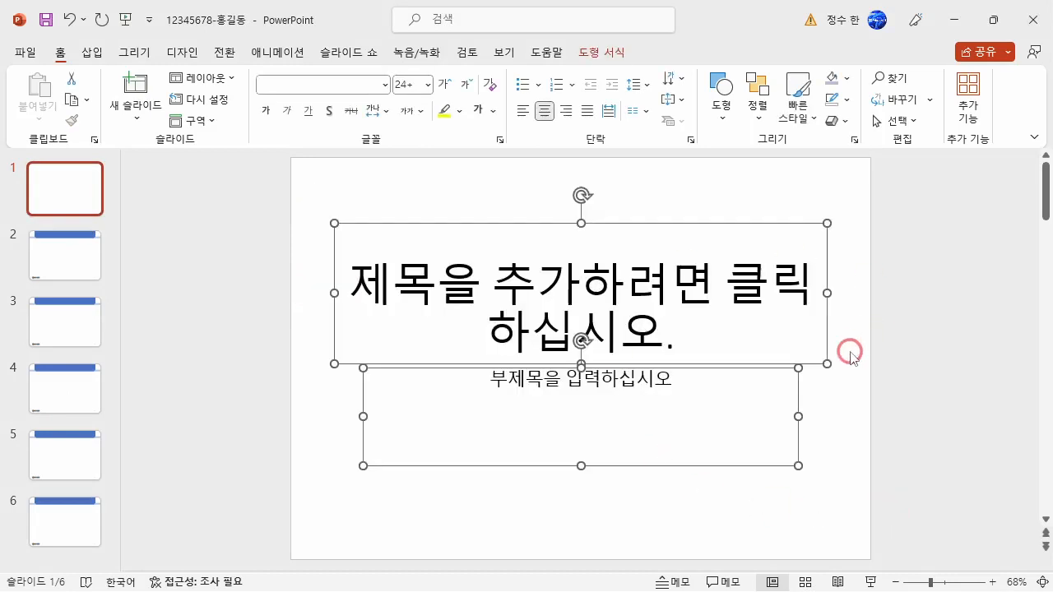
key(Delete)
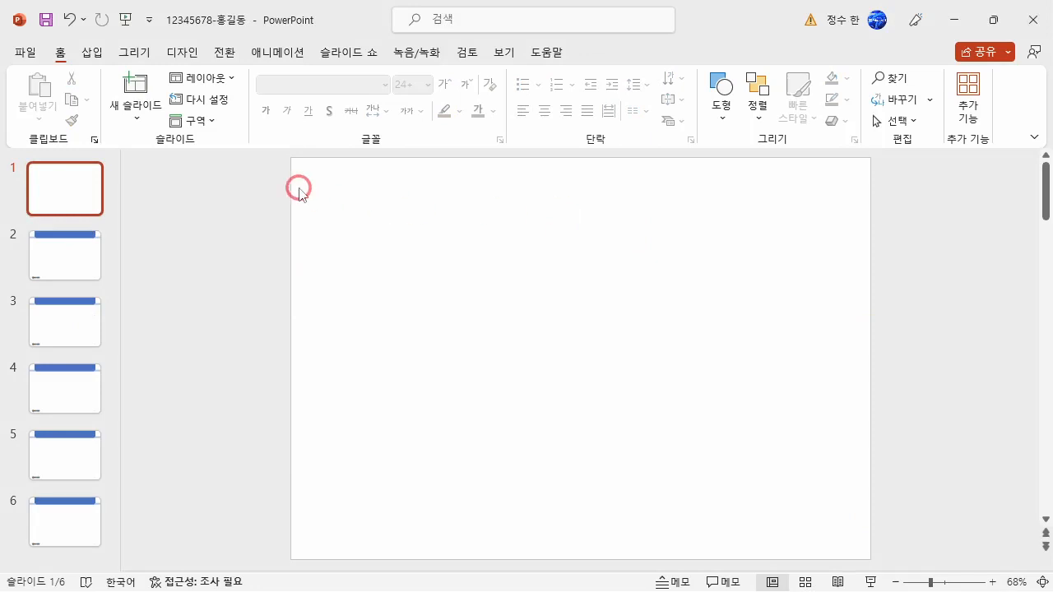
Draw a rectangle about 8.42 cm high and 27.52 cm wide across the full width of slide 1's lower part.
click(92, 52)
click(264, 97)
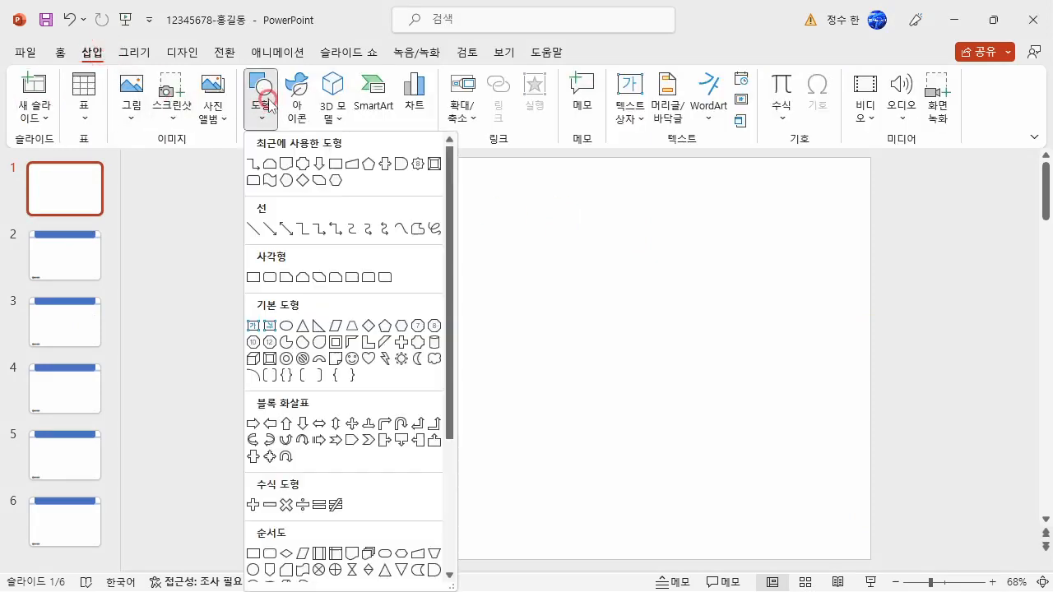
click(253, 278)
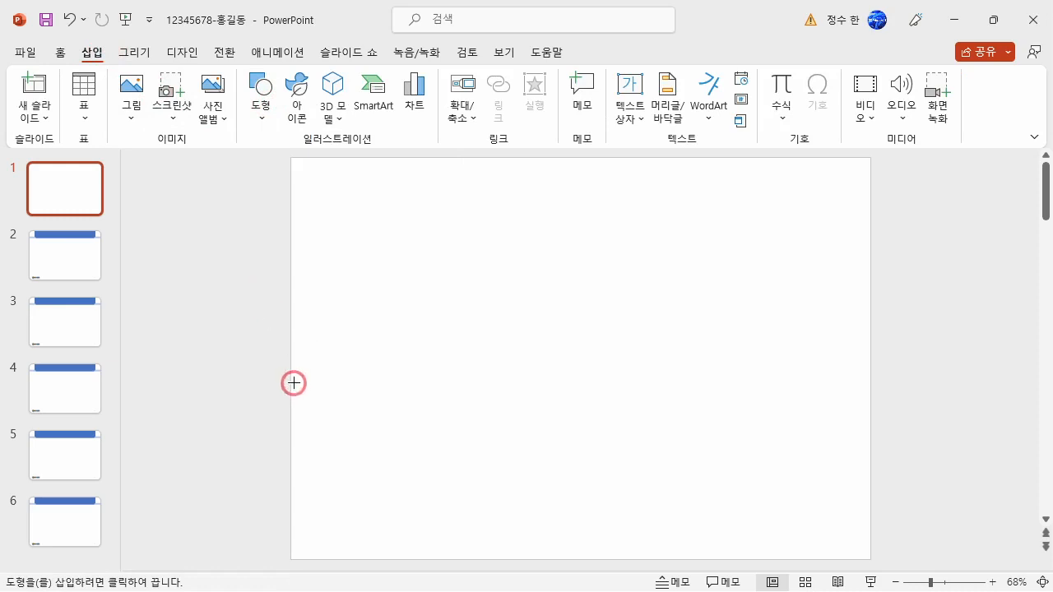
drag(290, 381, 871, 557)
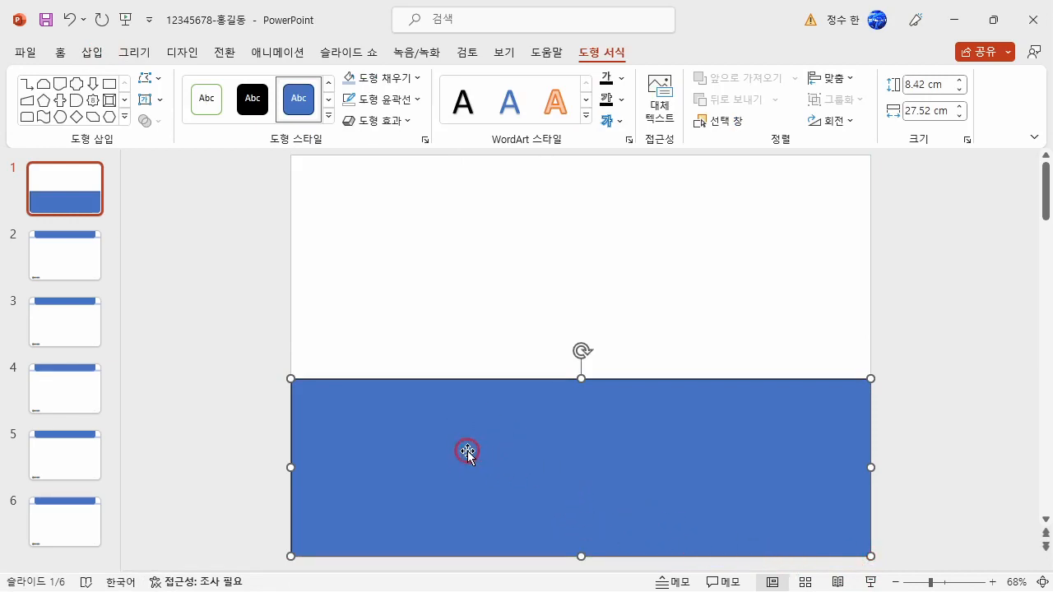
Fill slide 1's rectangle with the picture 그림2 from the ITQ Picture folder.
click(383, 77)
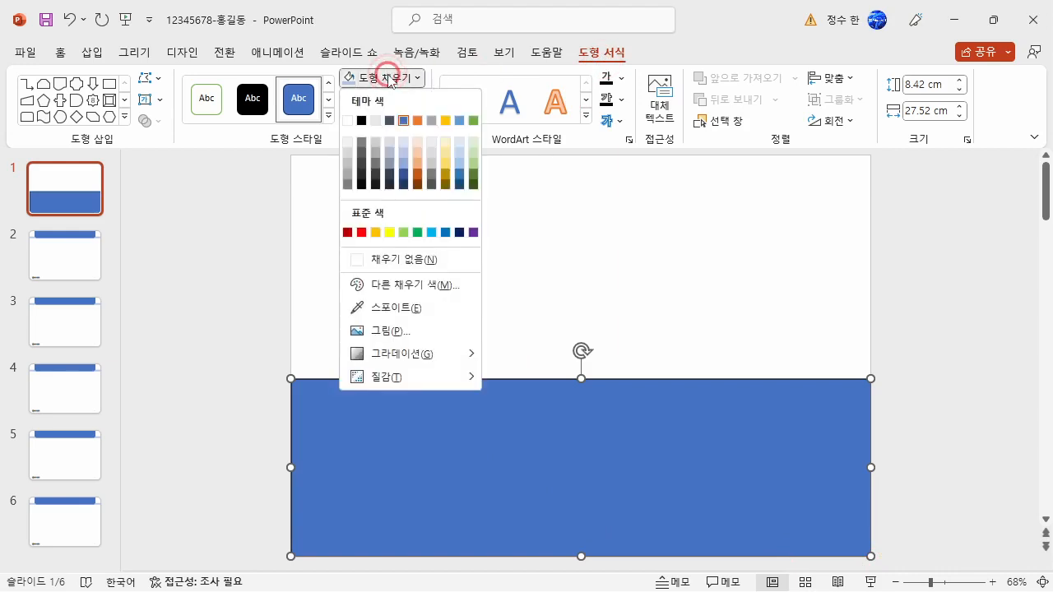
click(380, 331)
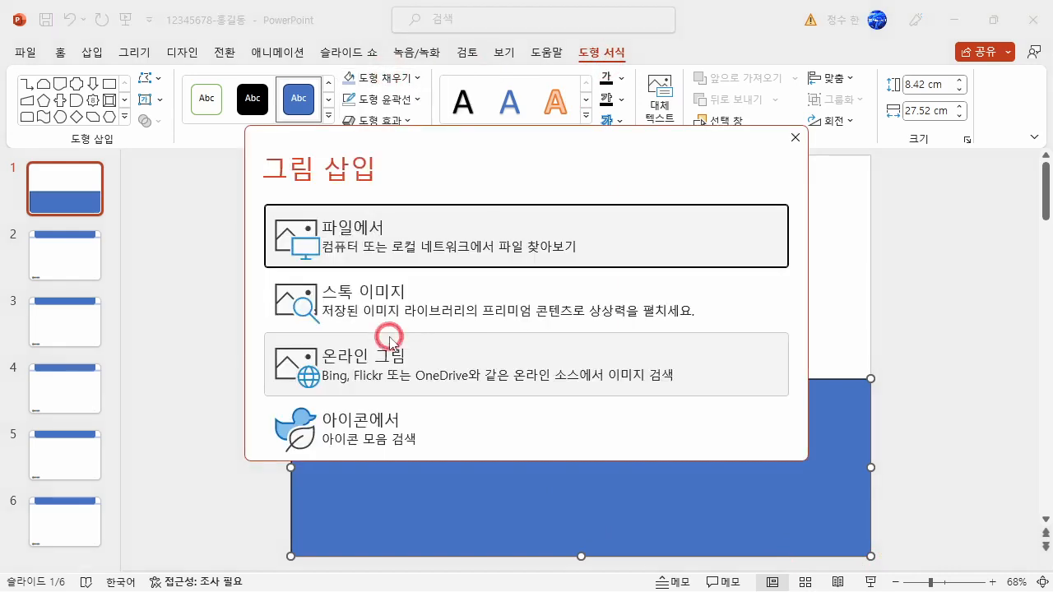
click(365, 241)
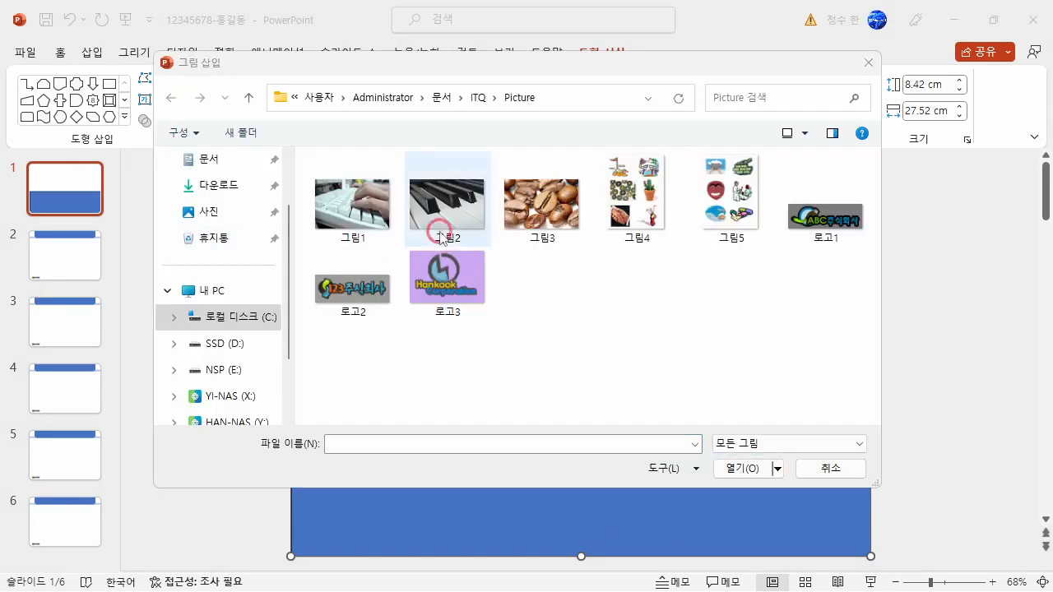
click(368, 221)
click(462, 207)
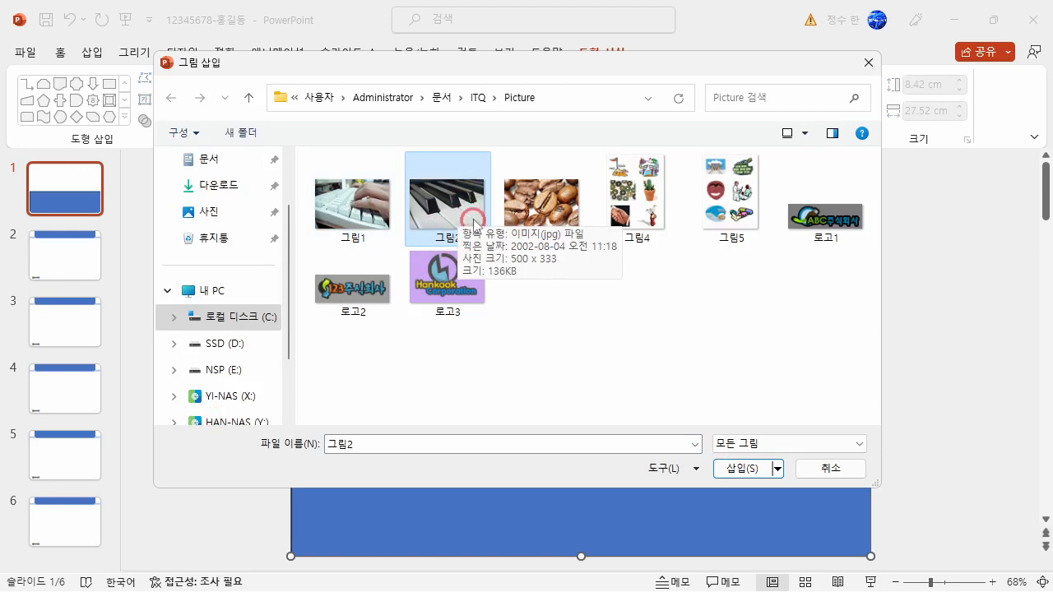
click(742, 468)
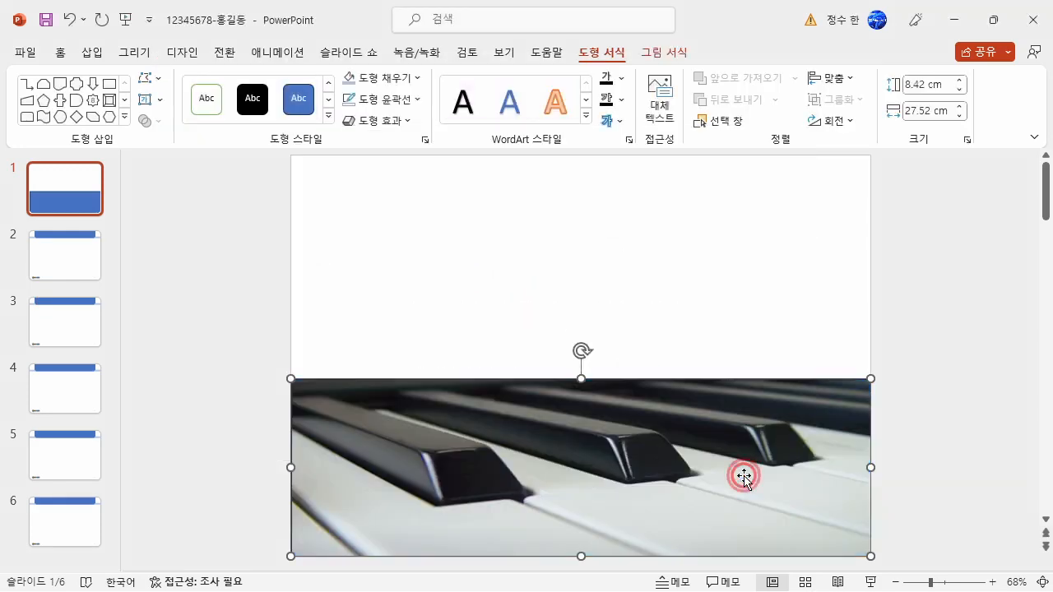
Set the transparency of the rectangle's picture fill to 50%.
click(779, 457)
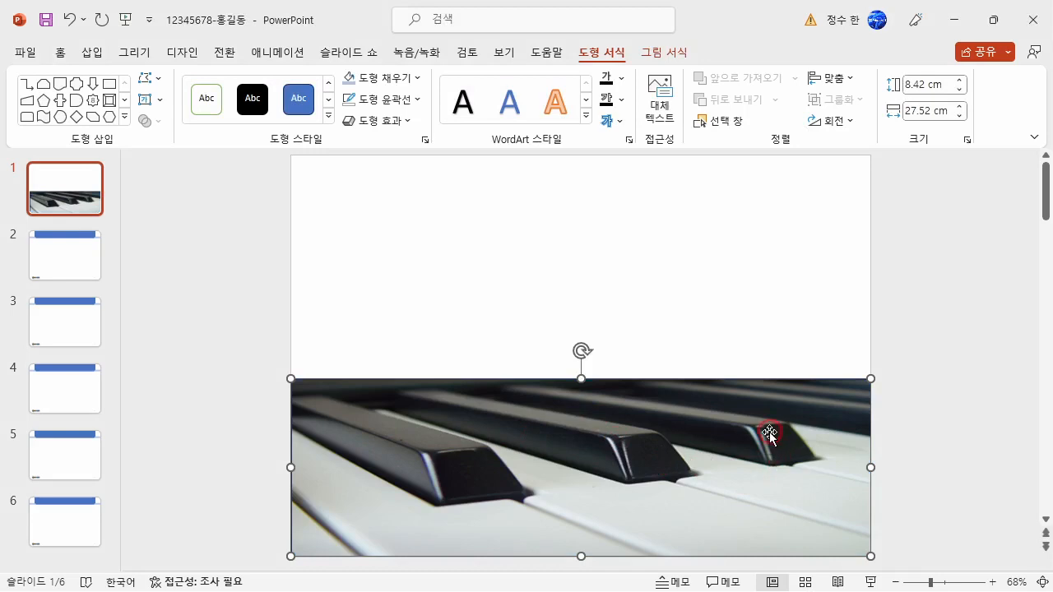
right_click(776, 481)
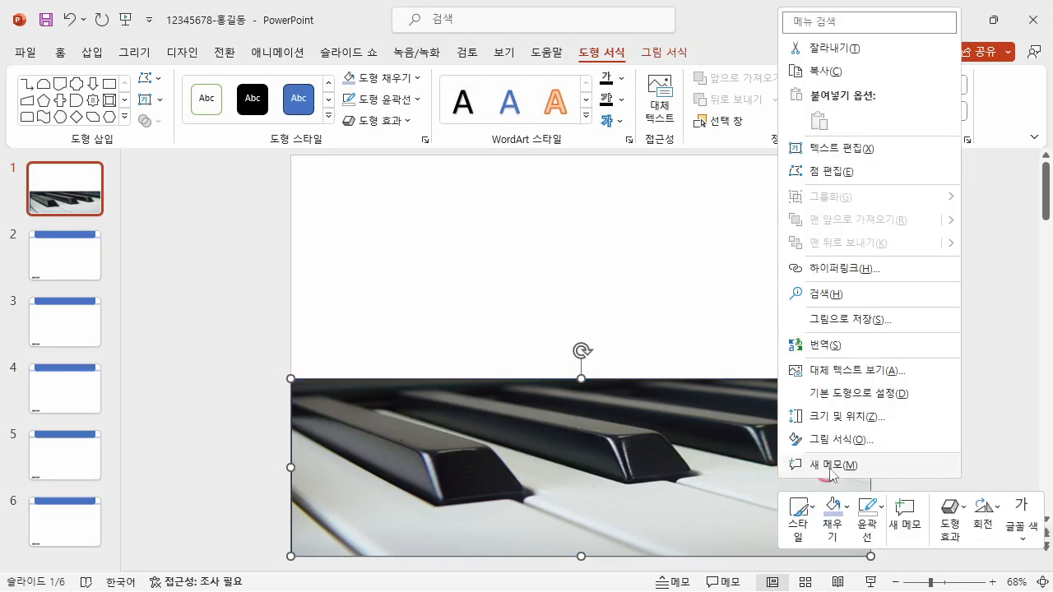
click(873, 440)
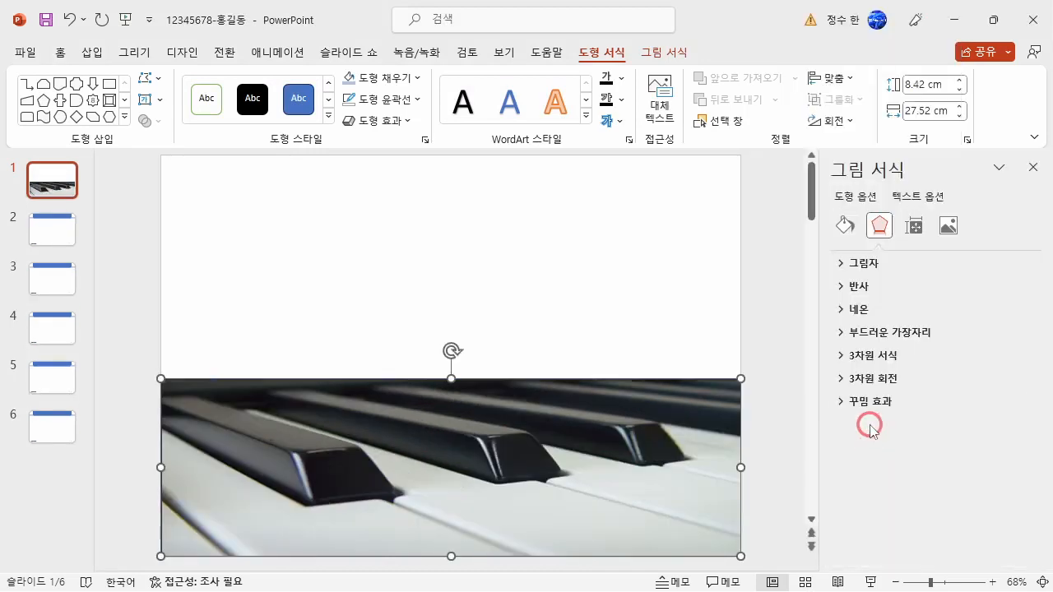
click(854, 235)
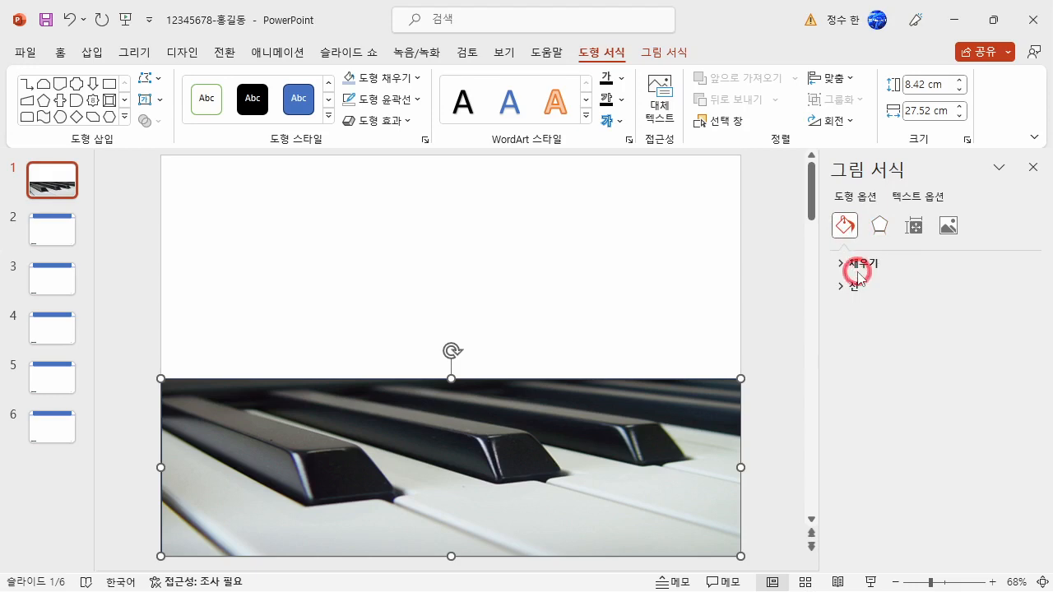
click(859, 270)
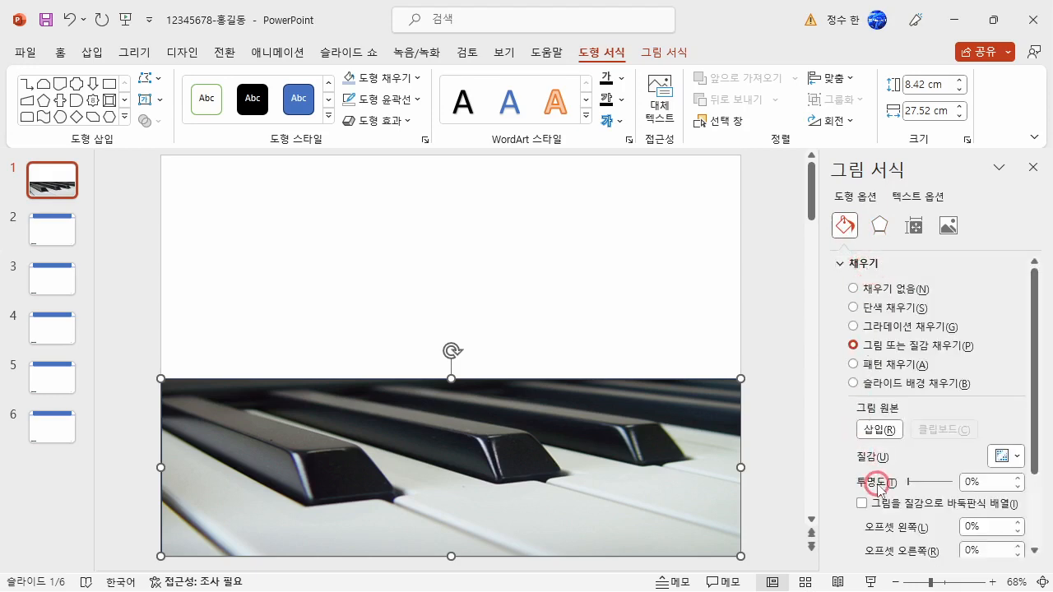
click(986, 483)
text(50)
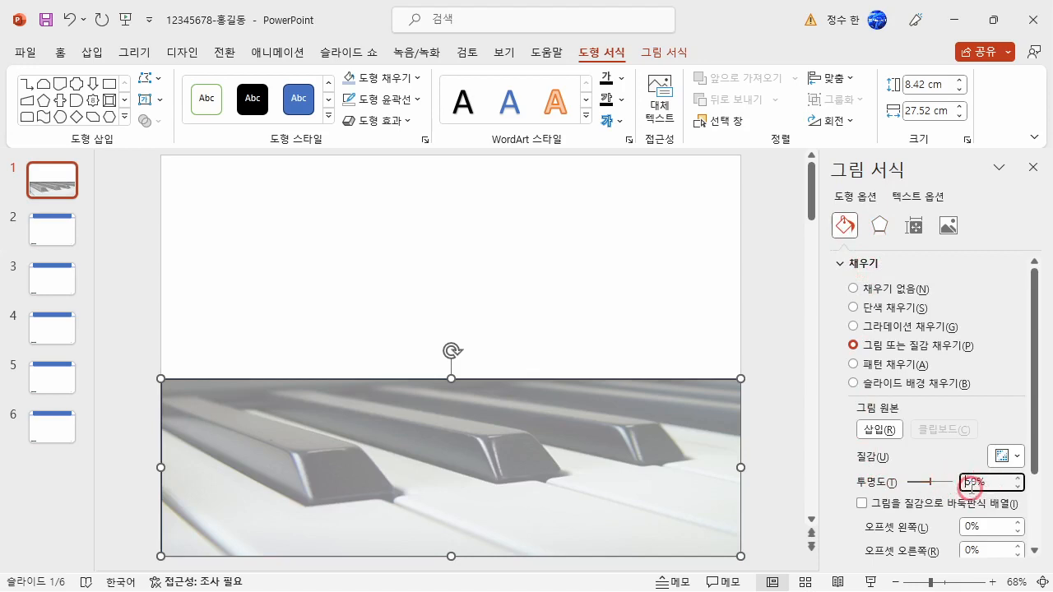
Give the piano picture rectangle a soft edge of 5 pt and close its format settings.
click(880, 225)
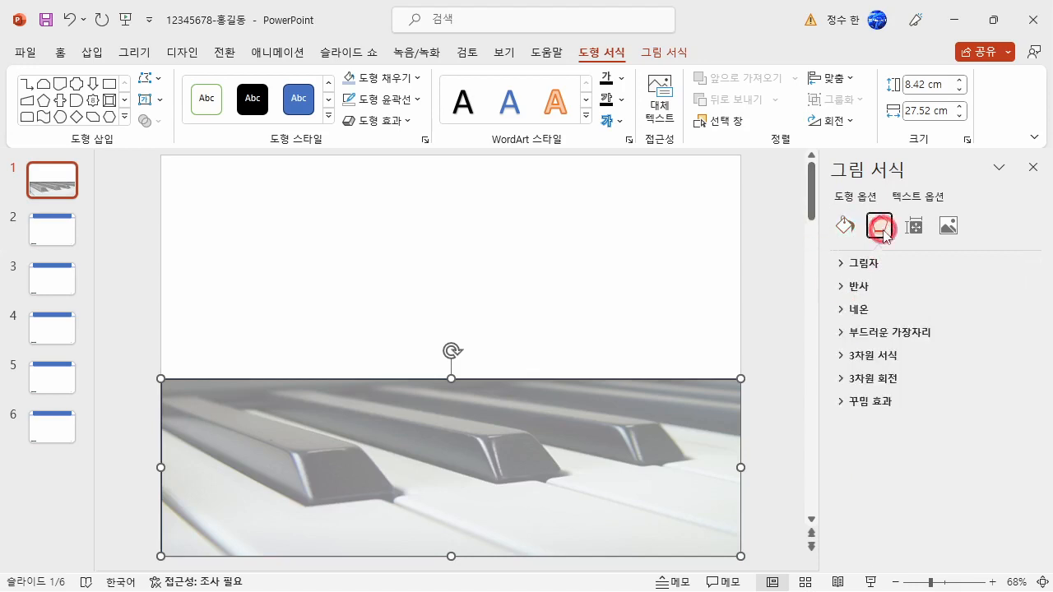
click(864, 263)
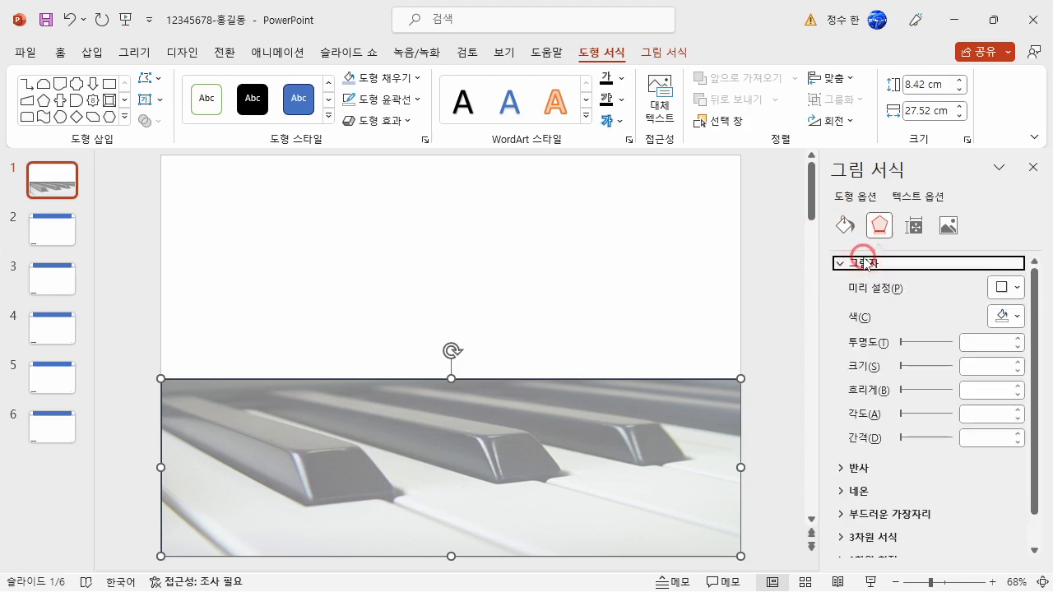
click(841, 263)
click(895, 335)
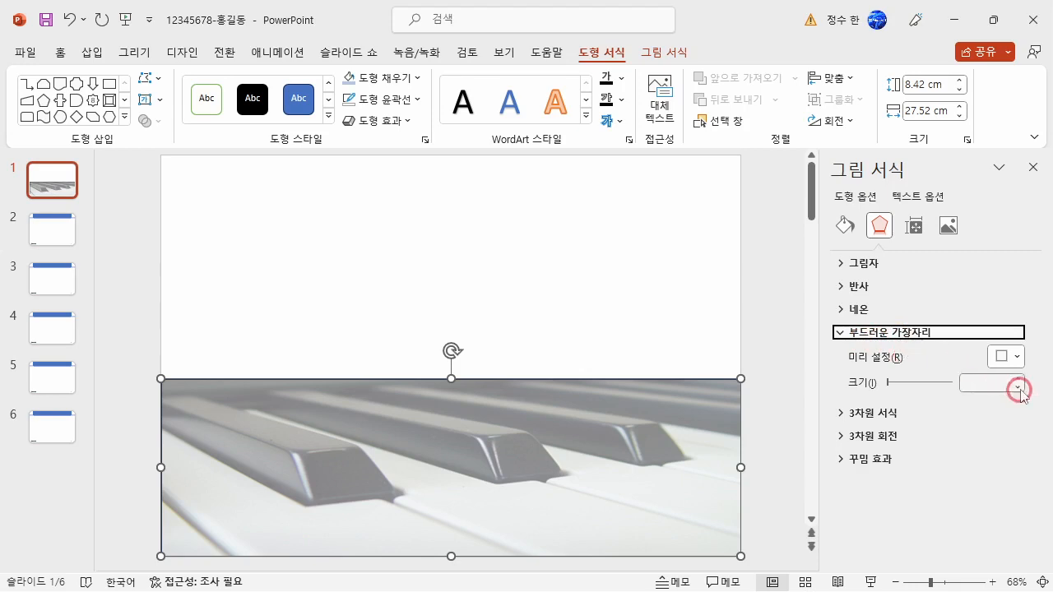
click(993, 381)
text(5)
key(Return)
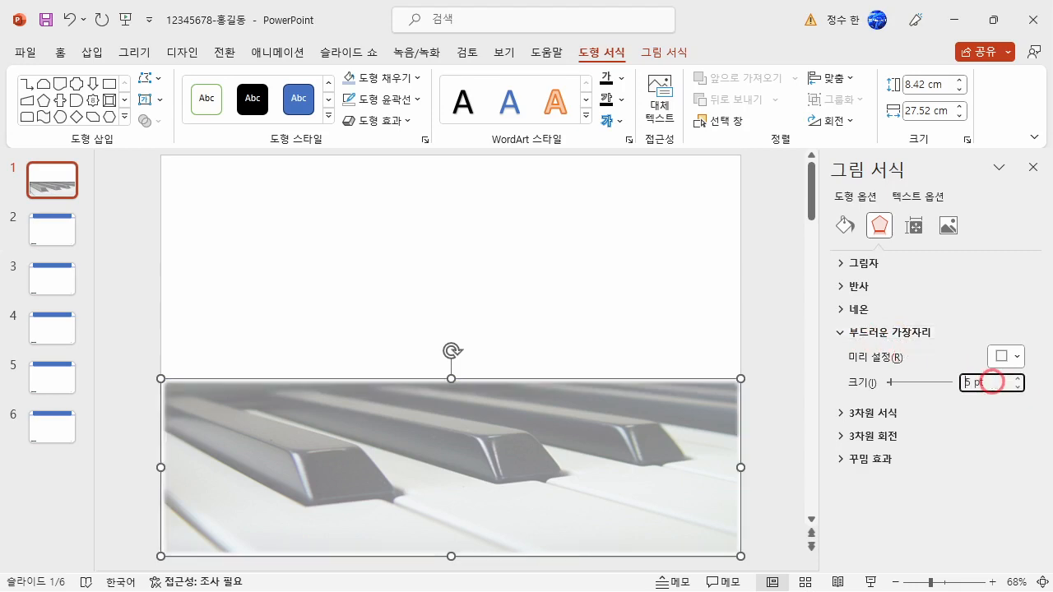
click(1034, 167)
click(618, 349)
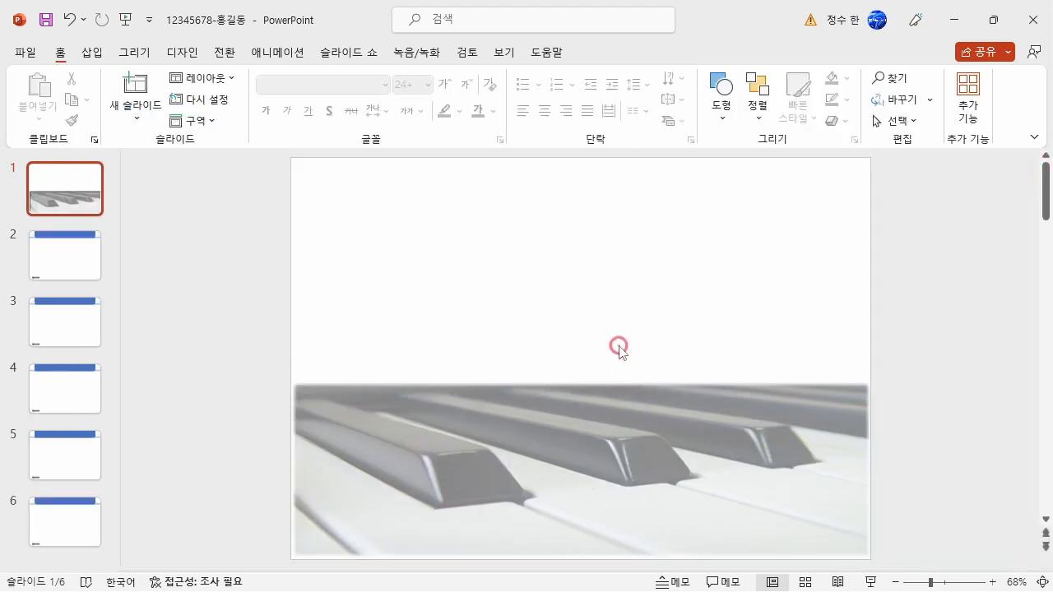
click(630, 388)
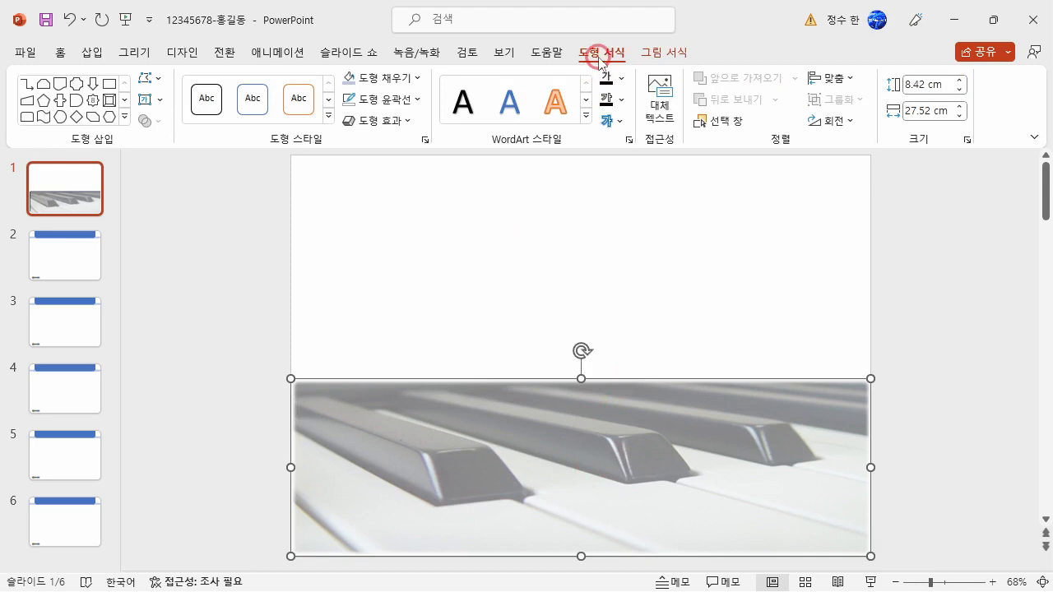
click(380, 121)
mouse_move(396, 310)
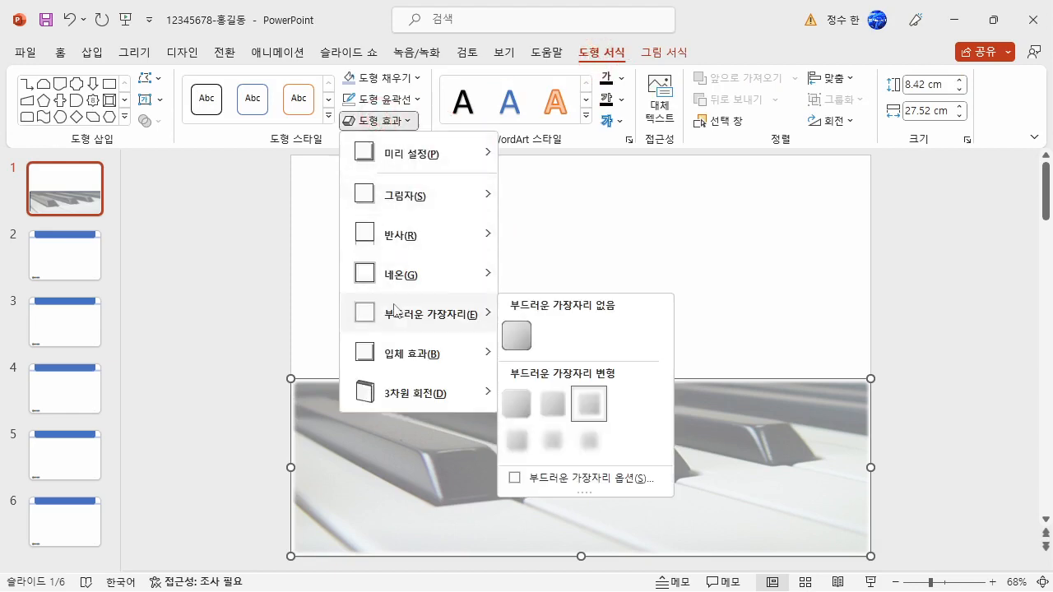
click(590, 404)
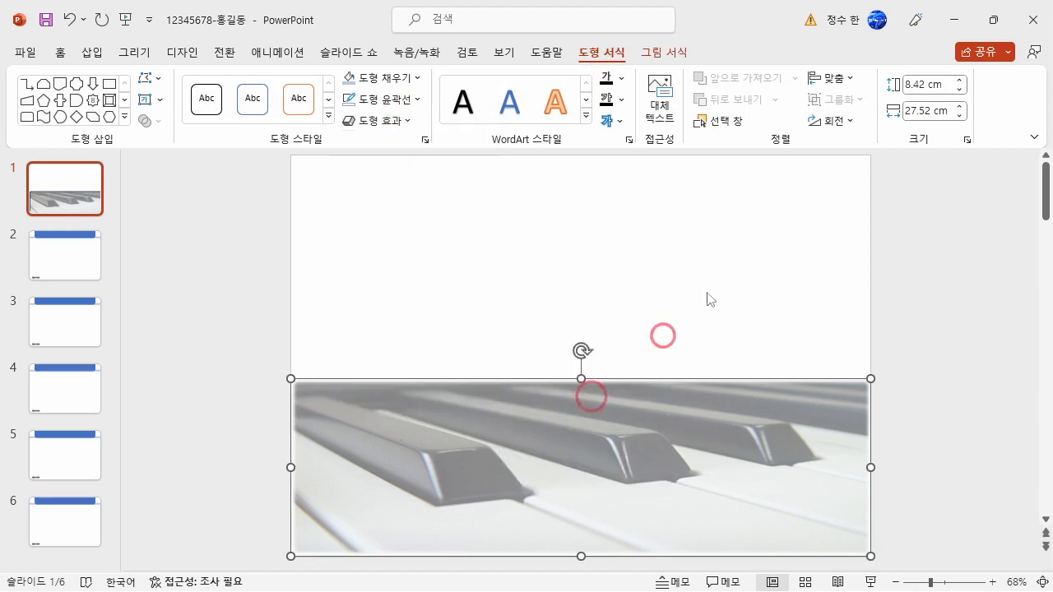
click(726, 265)
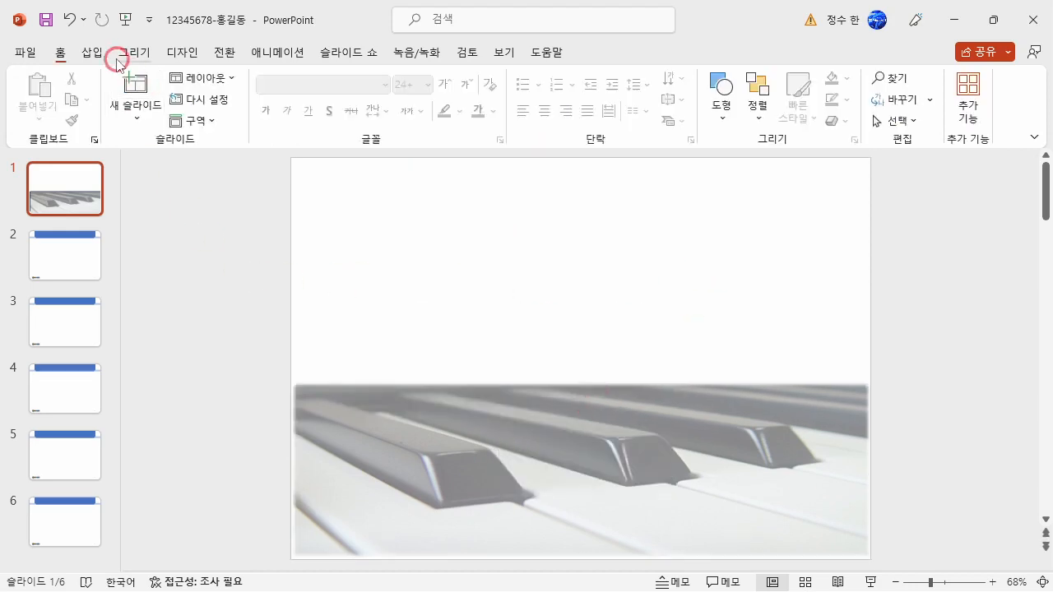
Insert WordArt in the plain black style on slide 1 with the text "Education Program".
click(95, 52)
click(712, 102)
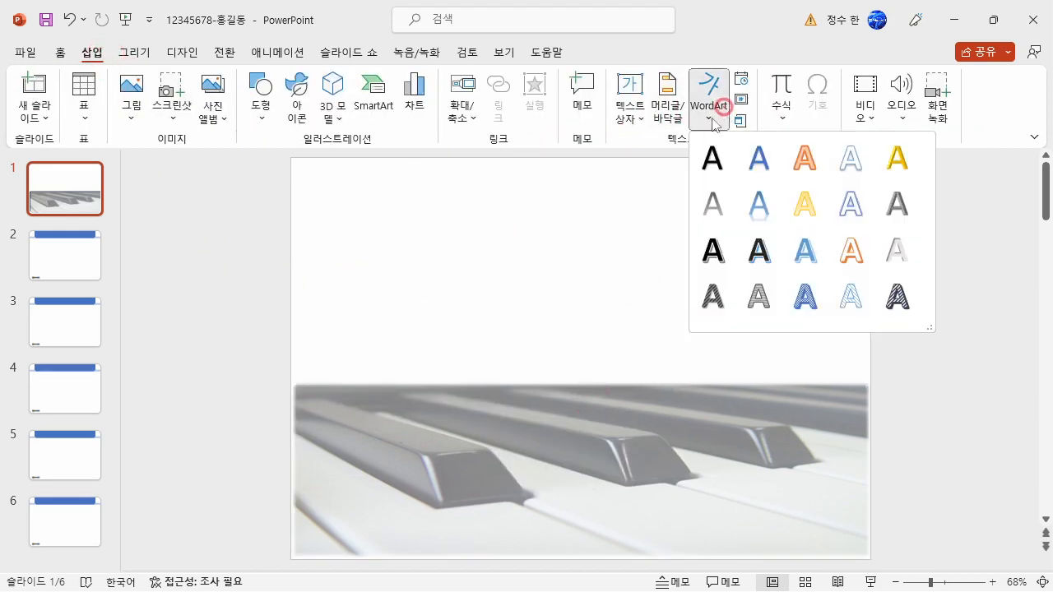
click(705, 173)
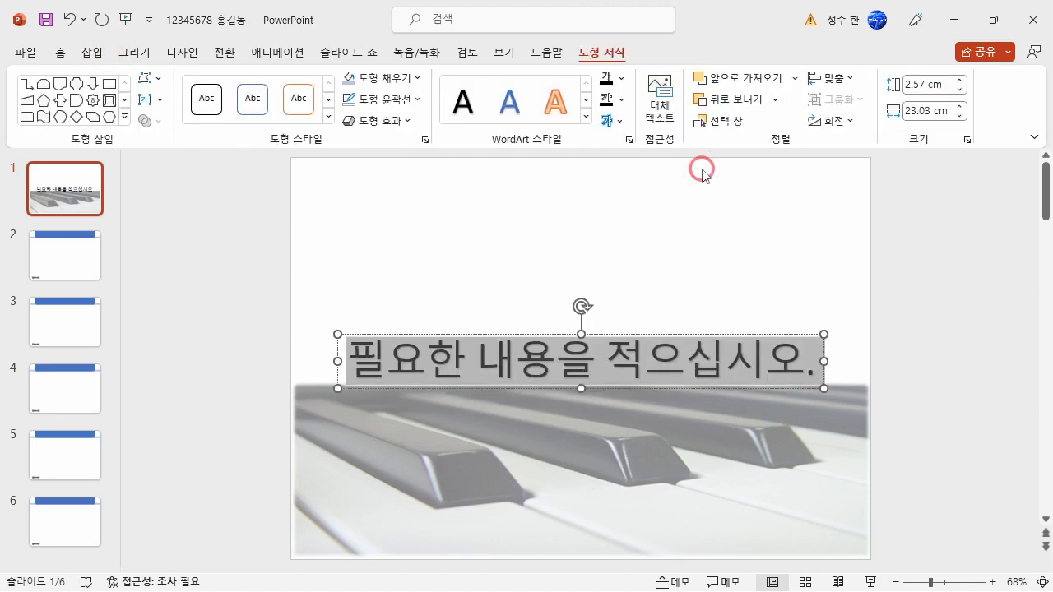
text(ㄷ)
key(BackSpace)
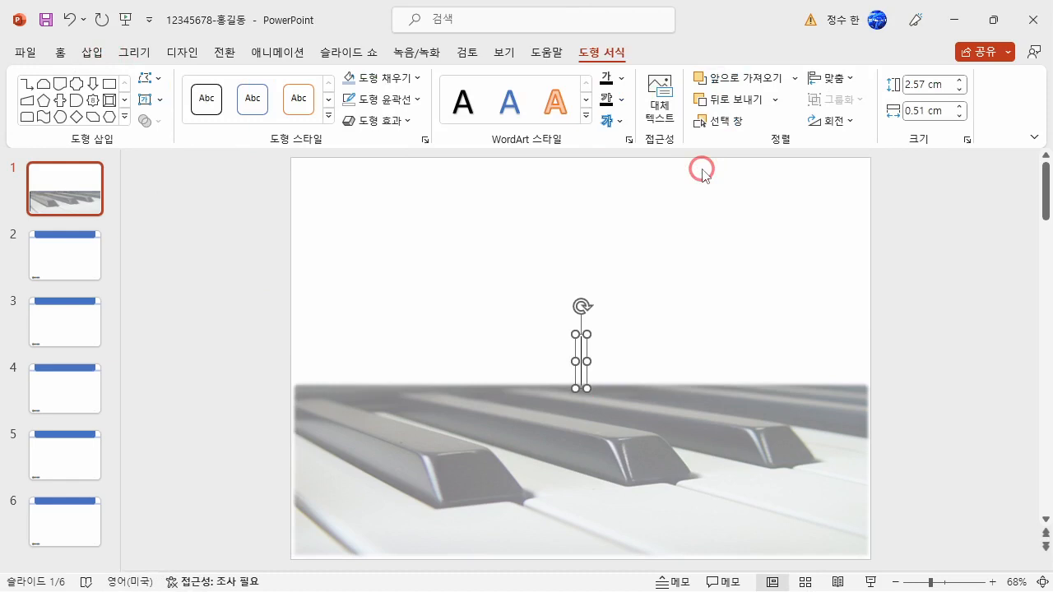
text(Education Program)
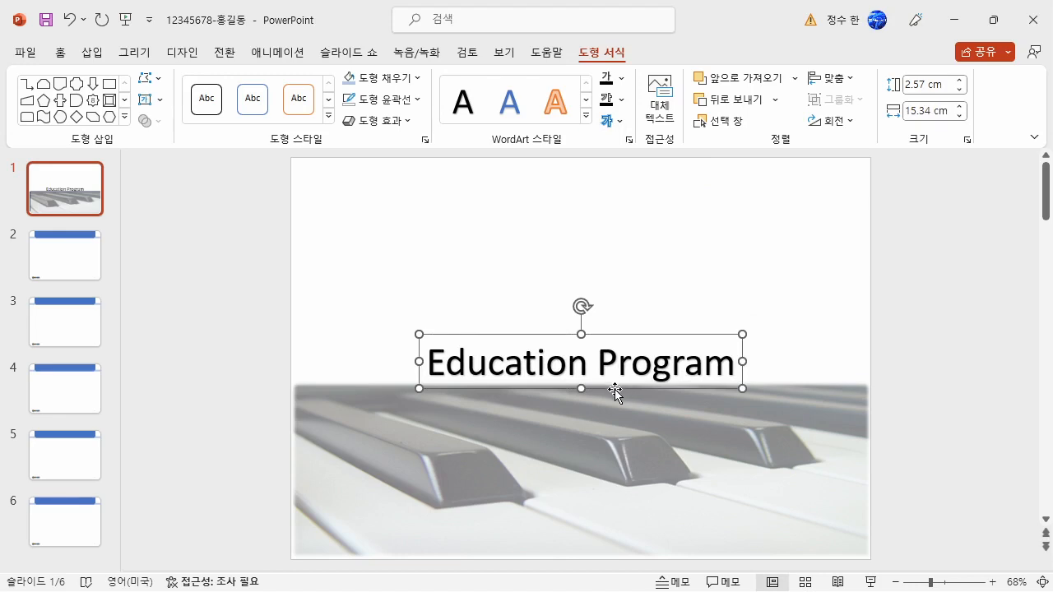
Set the "Education Program" WordArt to the 궁서 font in bold and turn off its text shadow.
click(609, 121)
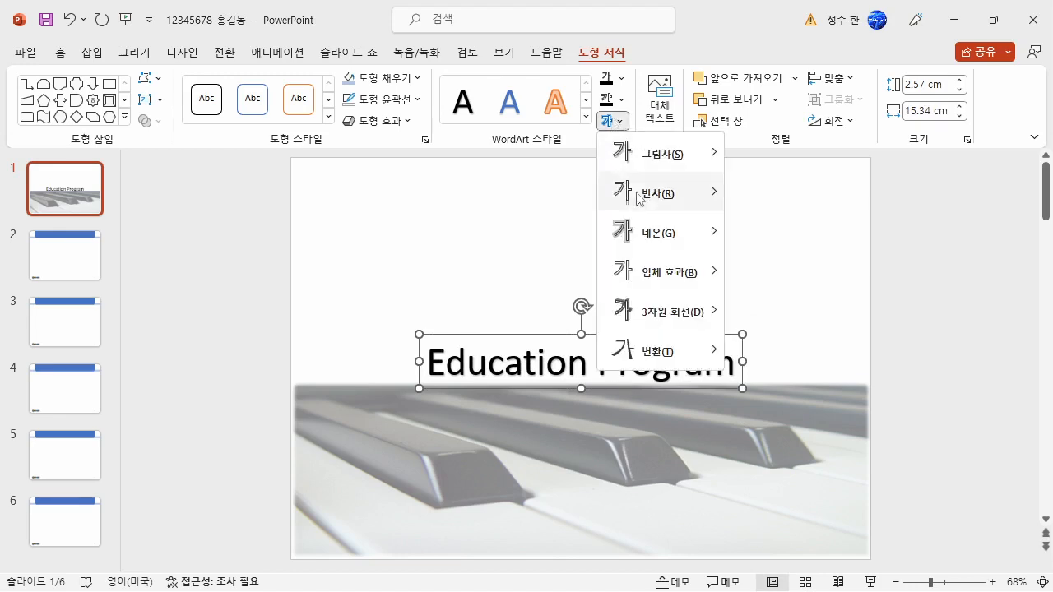
click(66, 56)
click(64, 55)
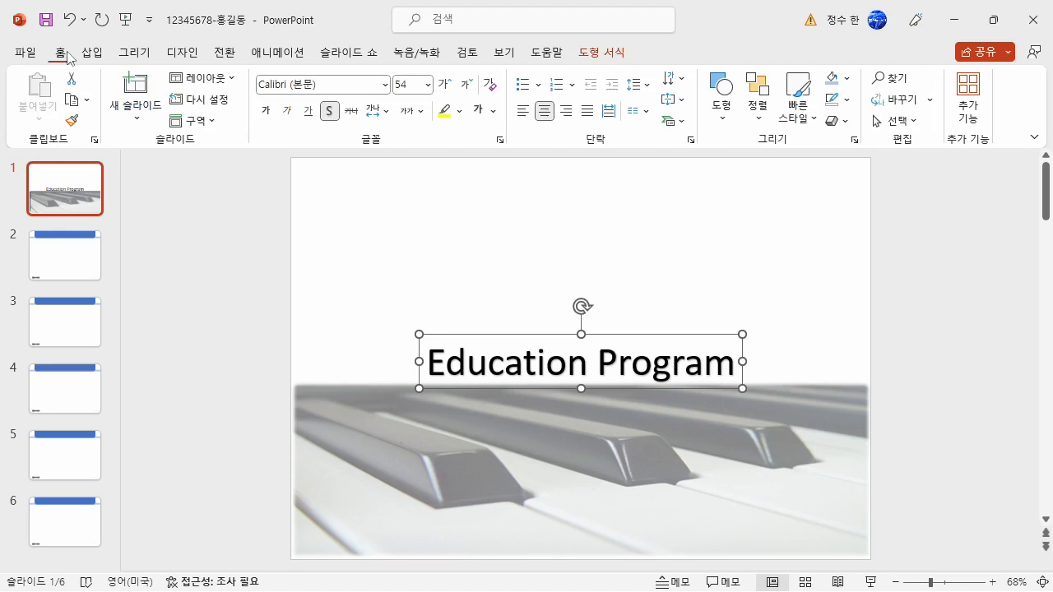
click(324, 86)
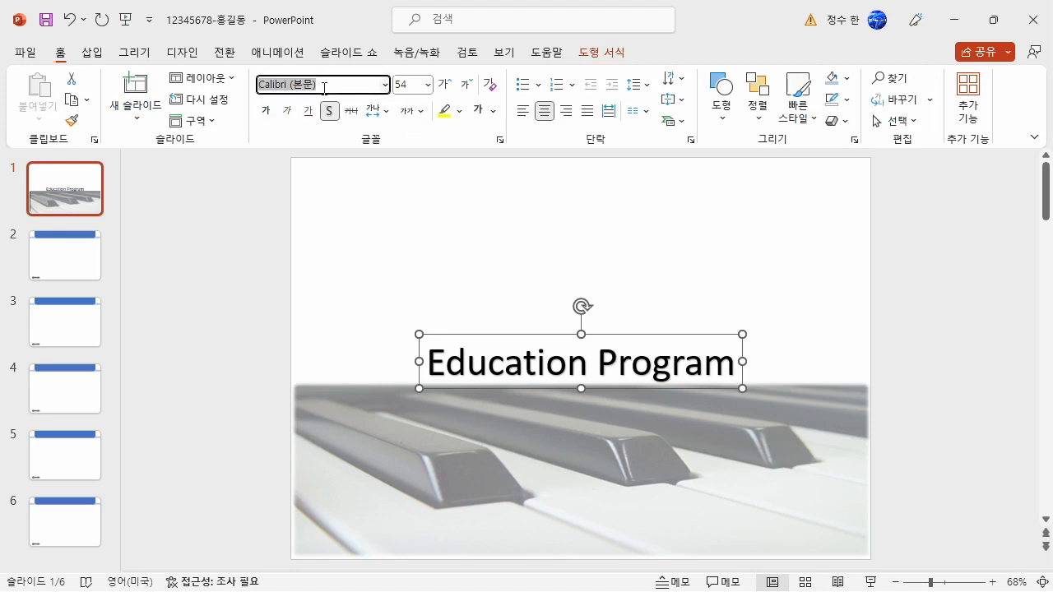
text(rn)
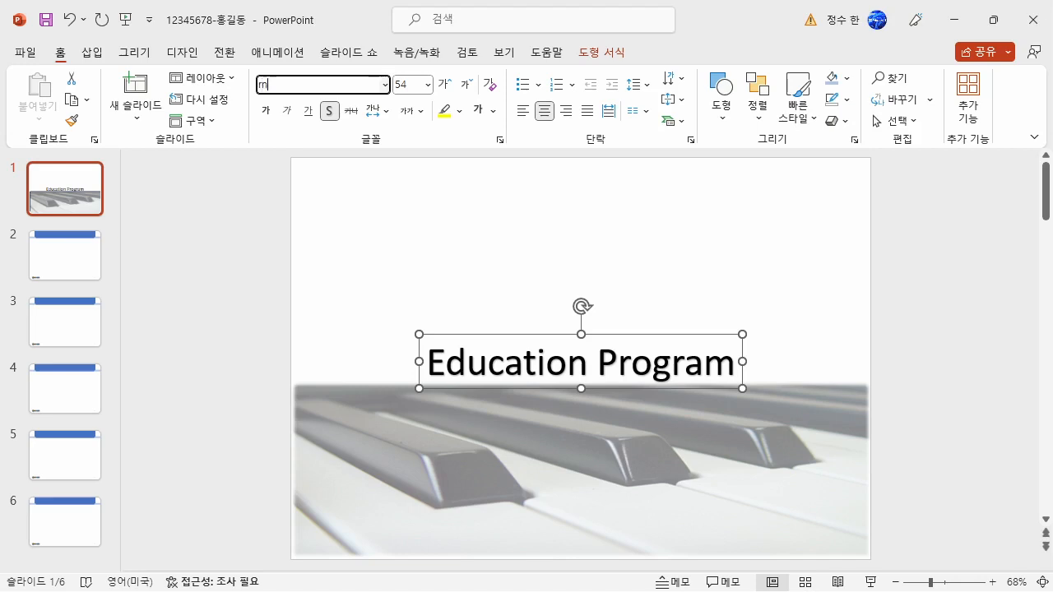
text(dtj)
key(Return)
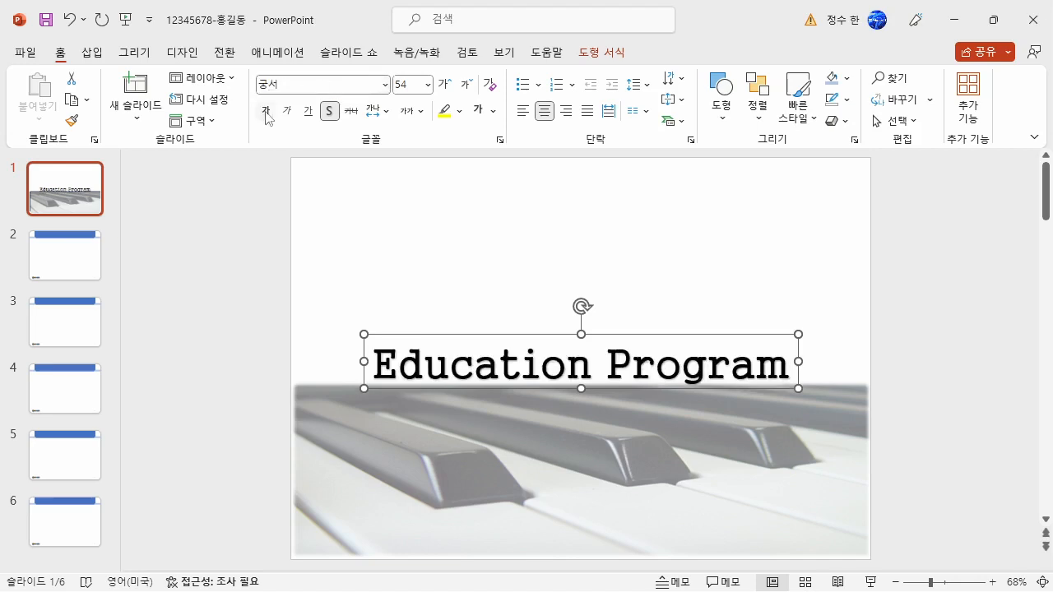
click(264, 112)
click(329, 111)
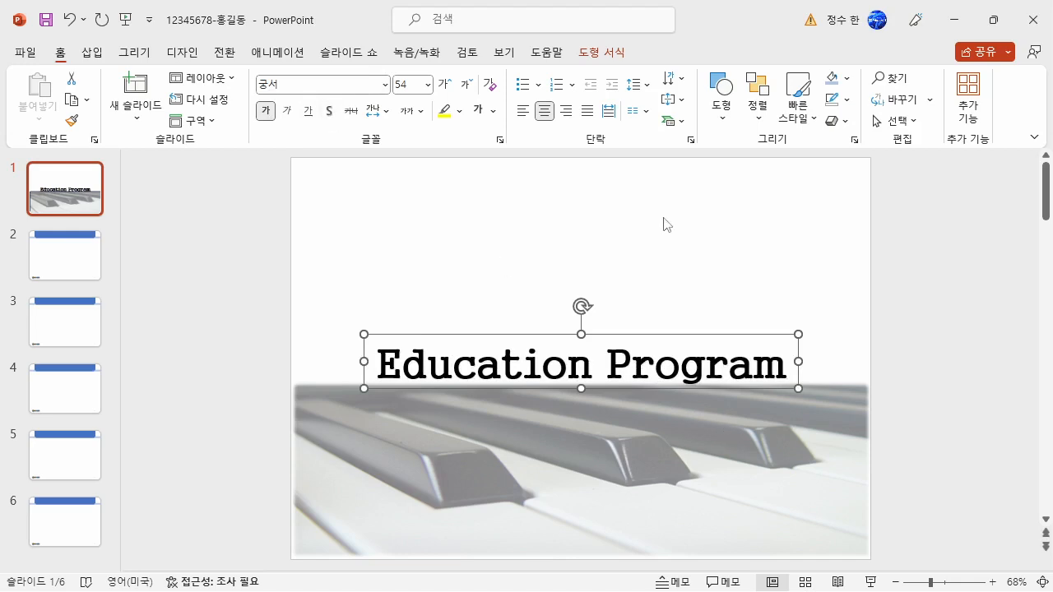
Apply the cascade-up warp transform, which tapers upward toward the right end, to the "Education Program" WordArt.
click(602, 52)
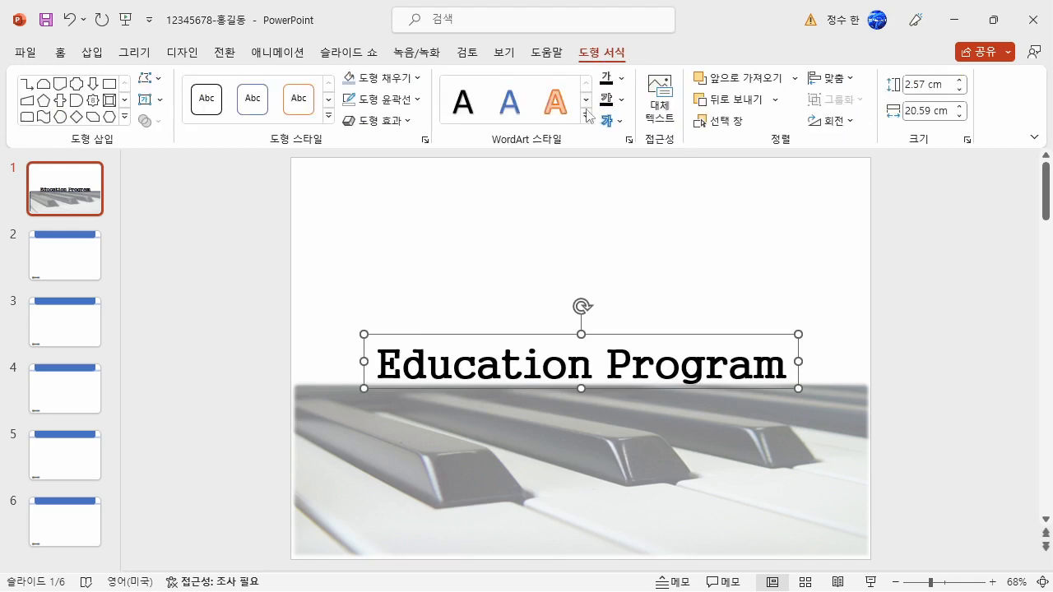
click(611, 121)
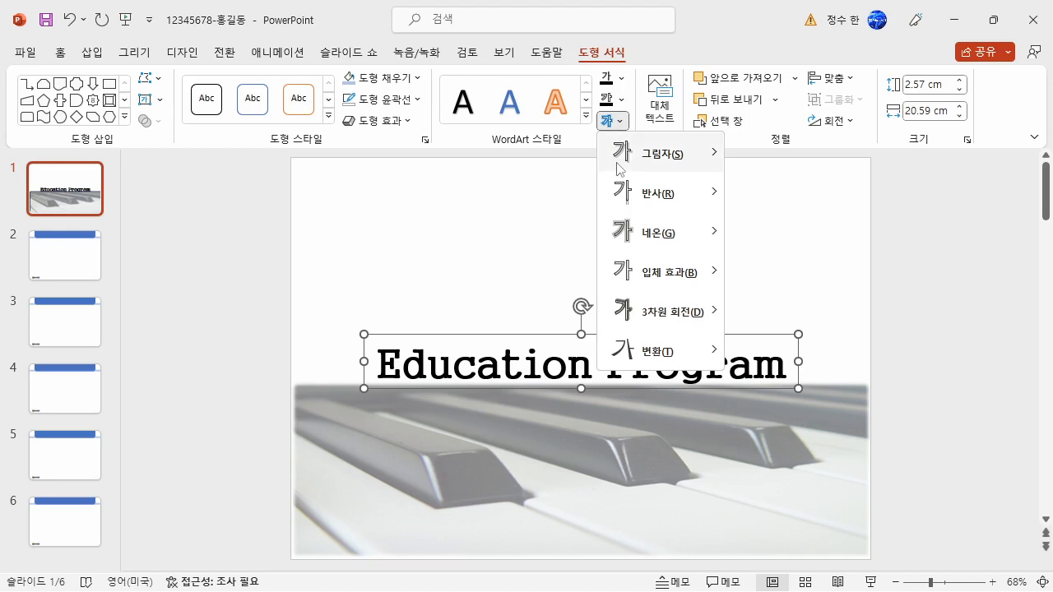
mouse_move(625, 204)
mouse_move(655, 354)
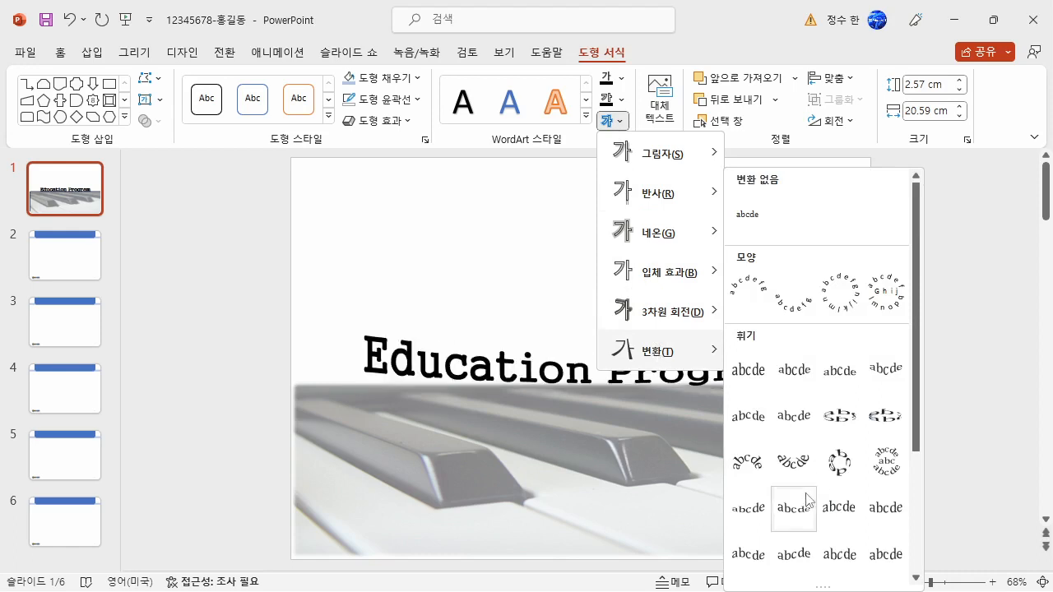
scroll(794, 510, down, 3)
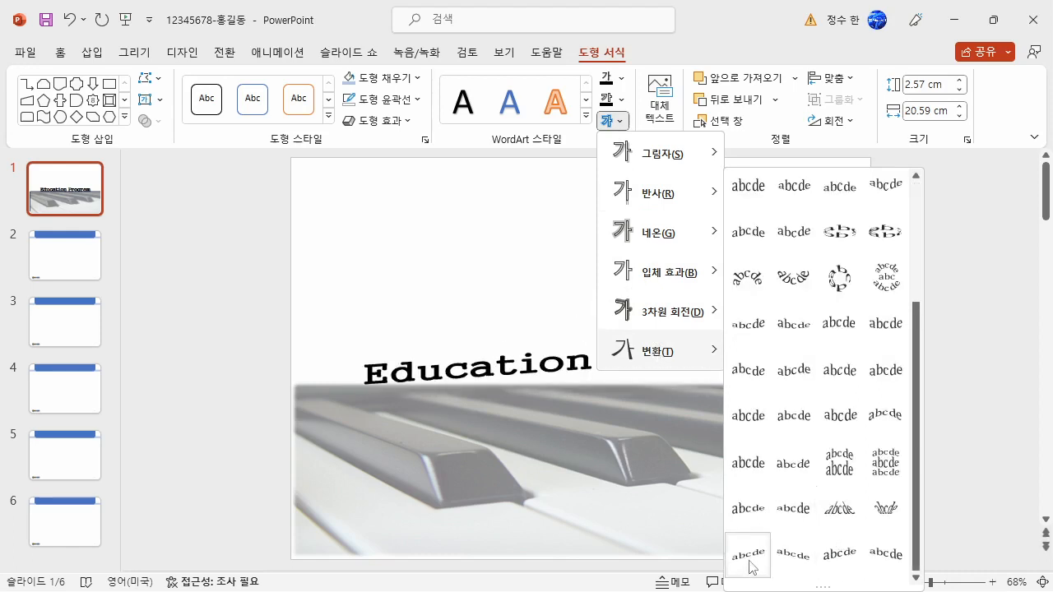
click(840, 563)
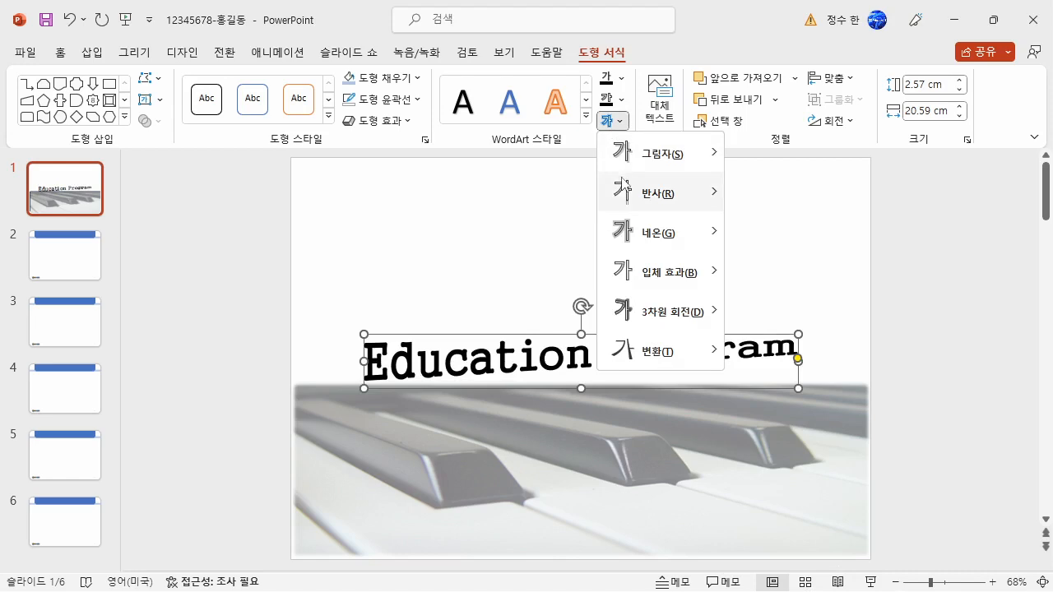
Apply a reflection variation to the "Education Program" WordArt and move it up into the white area above the piano picture.
mouse_move(626, 185)
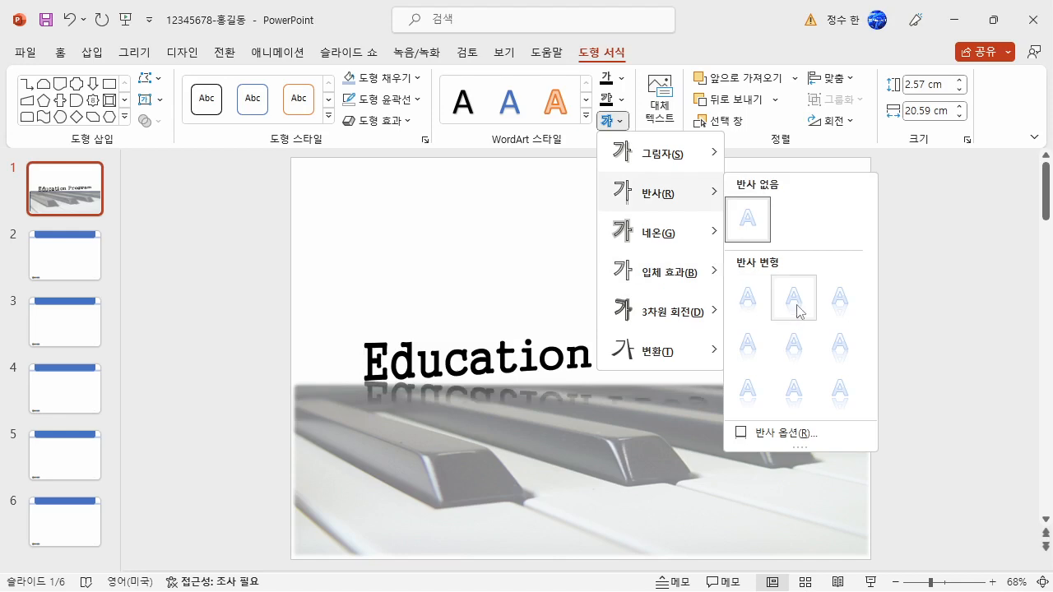
click(836, 348)
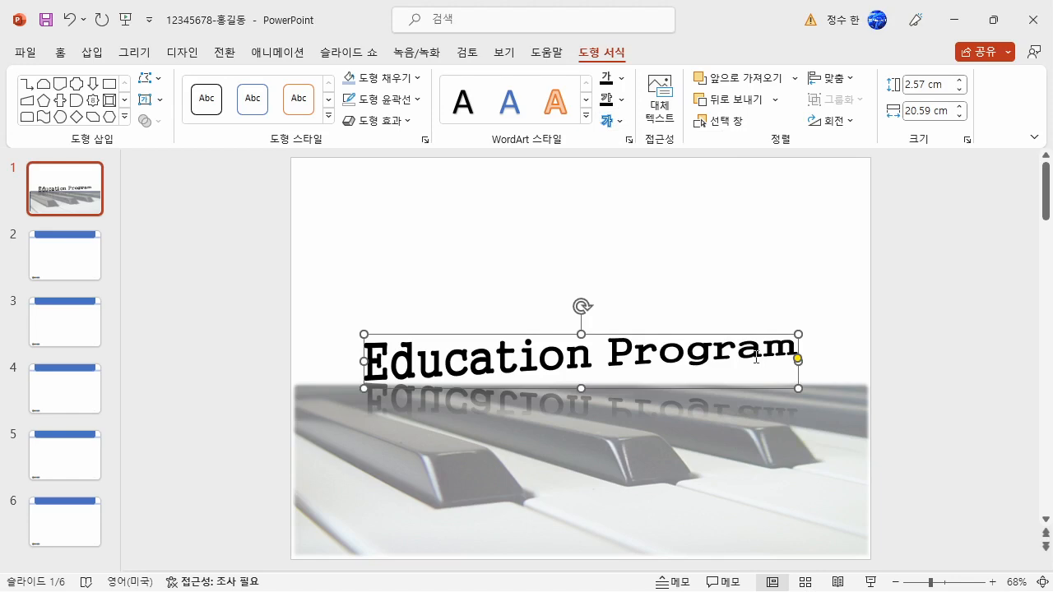
drag(705, 336, 699, 256)
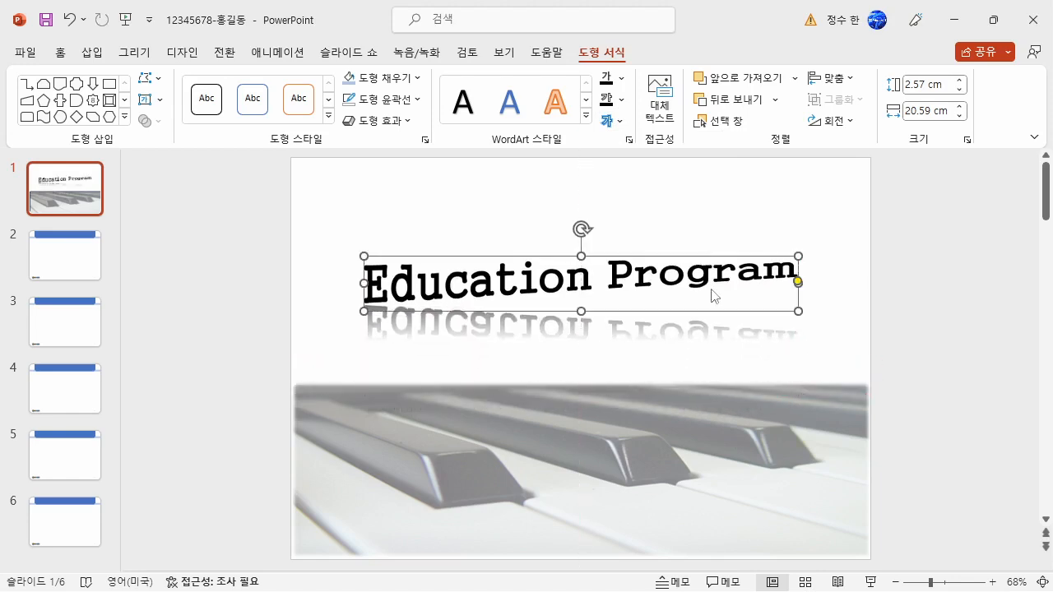
click(827, 337)
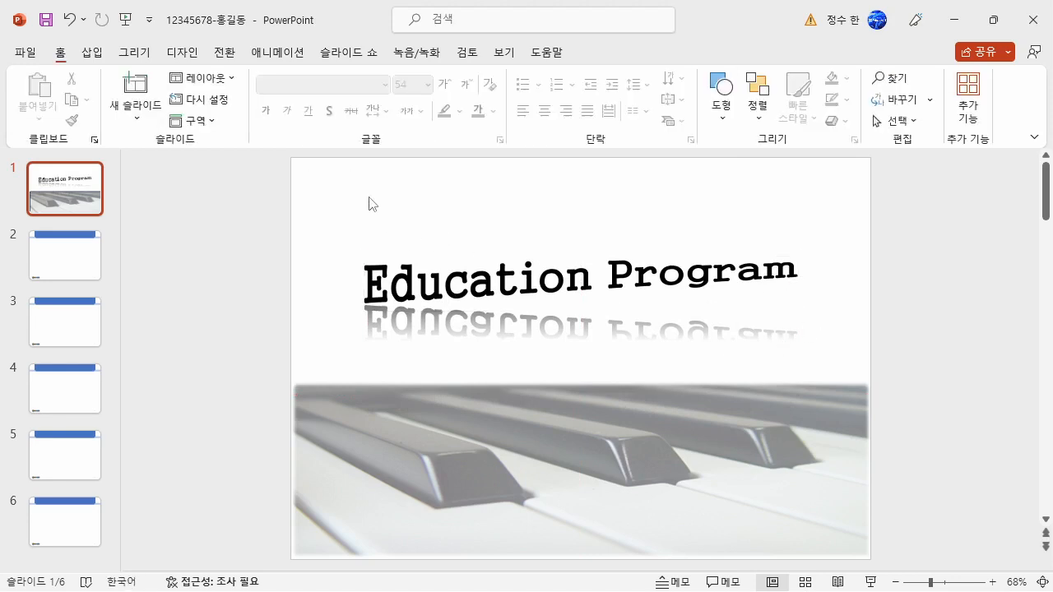
Insert the picture 로고2 from the ITQ Picture folder onto slide 1.
click(87, 55)
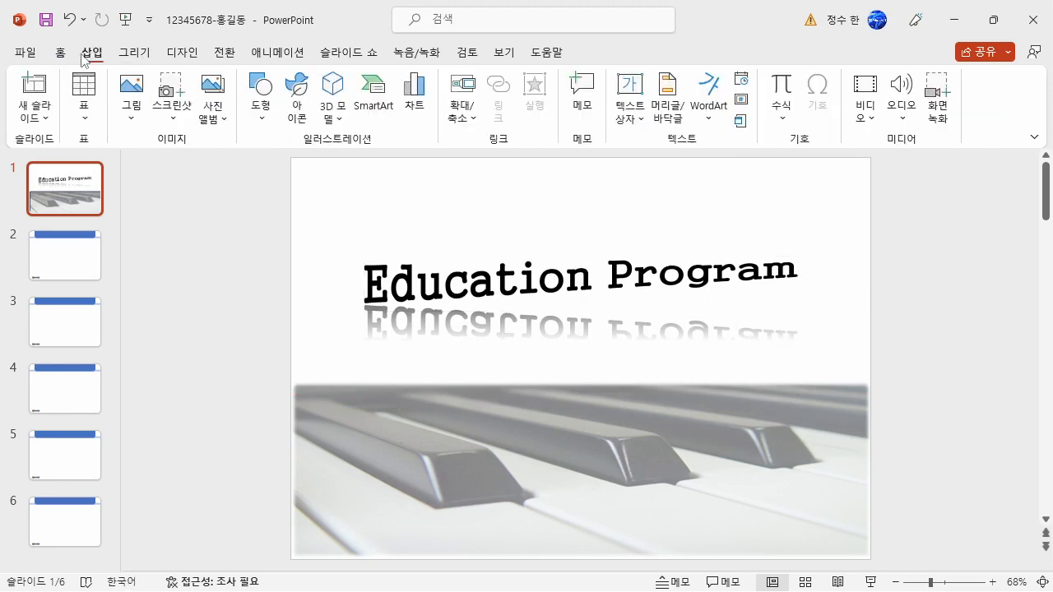
click(144, 92)
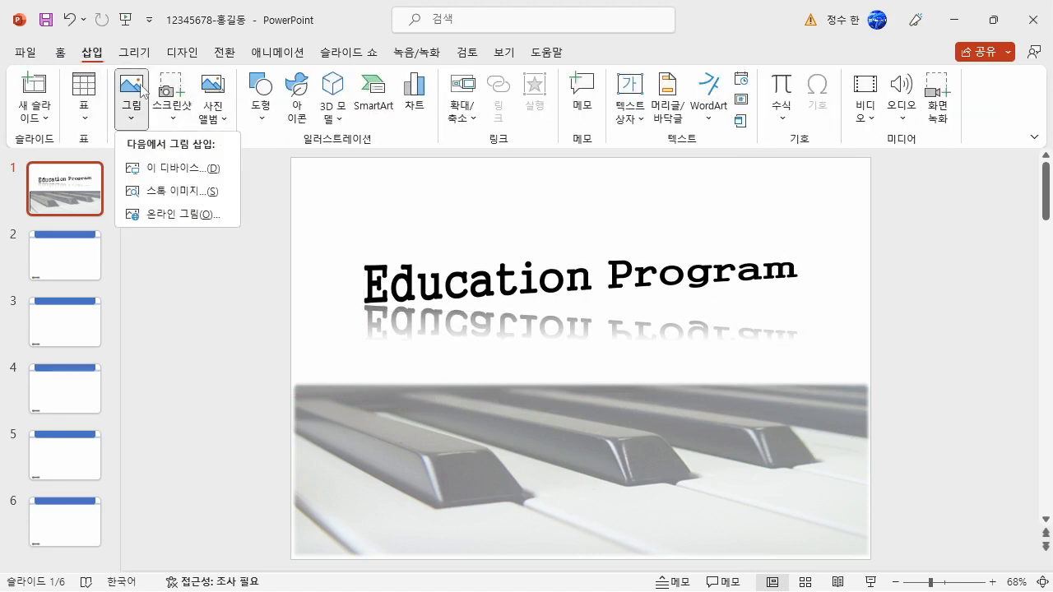
click(189, 170)
click(362, 292)
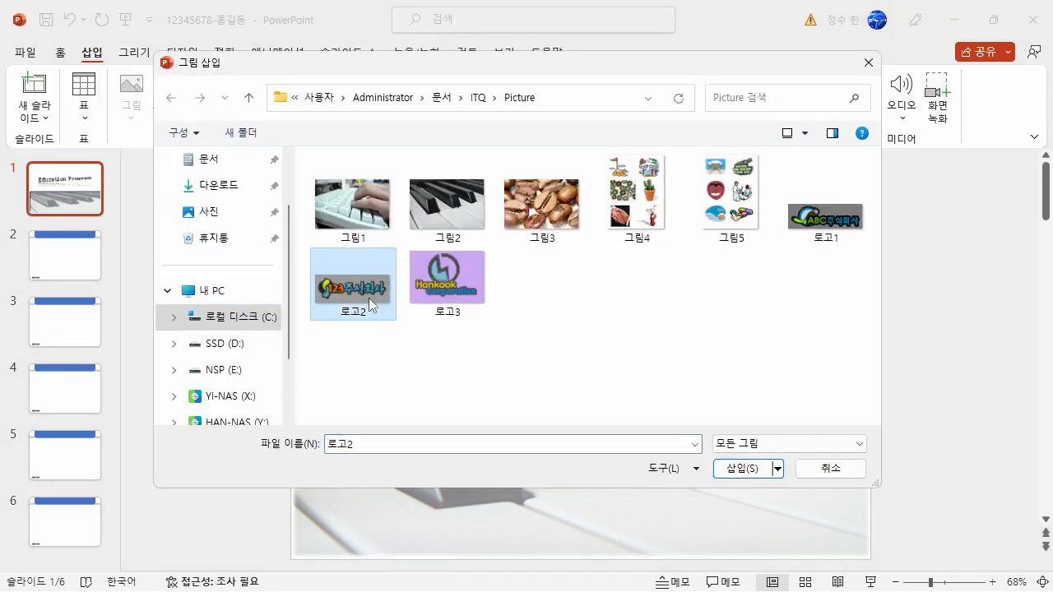
click(742, 468)
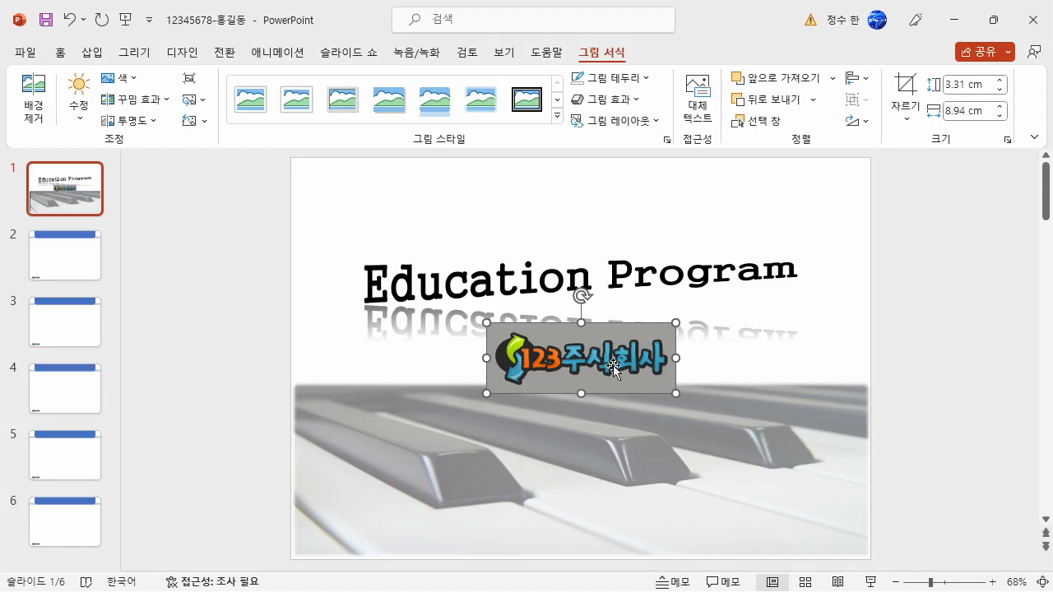
Make the grey background of the inserted logo transparent.
click(124, 77)
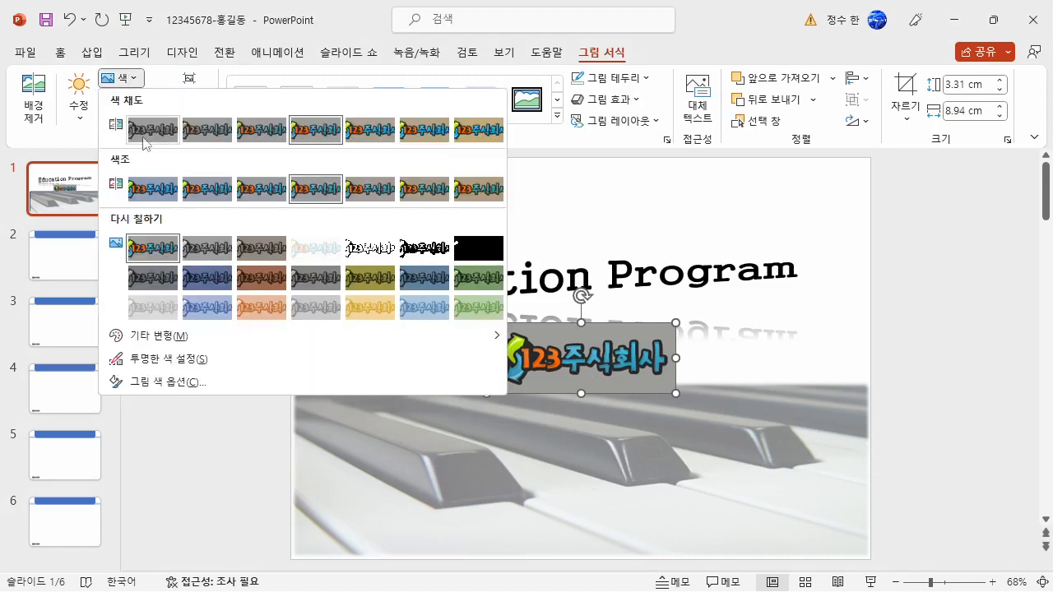
click(173, 356)
click(633, 331)
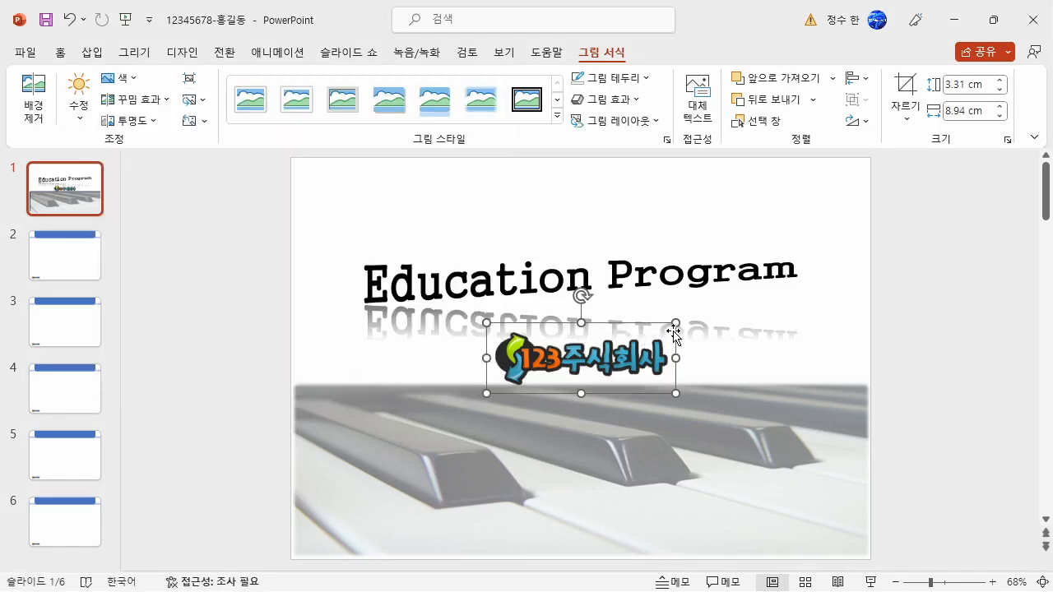
Shrink the logo, move it to the upper-left corner of slide 1, and undo that move.
key(Escape)
drag(612, 362, 381, 193)
click(277, 253)
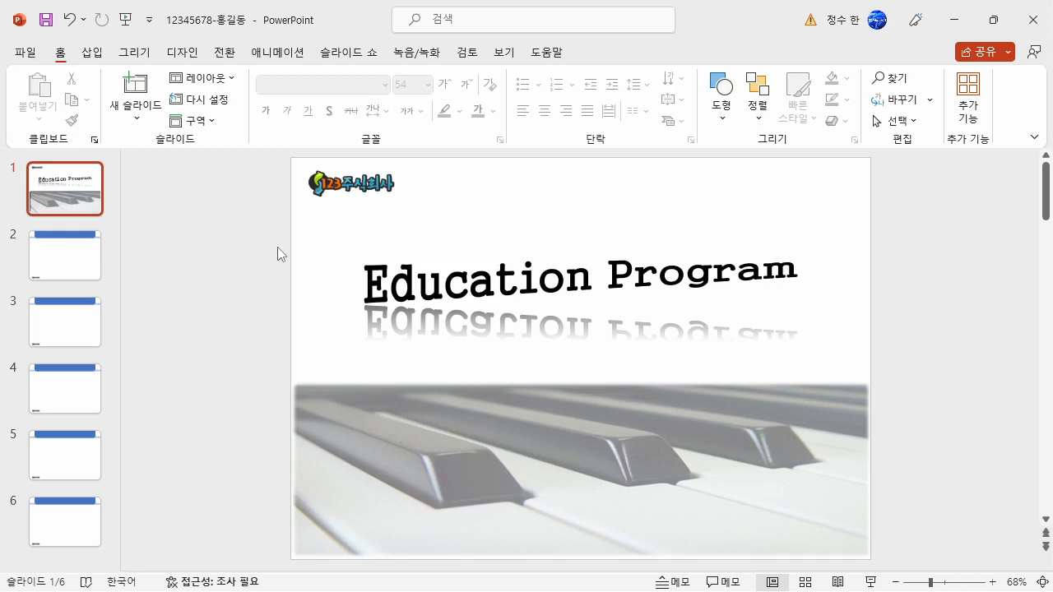
key(ctrl+z)
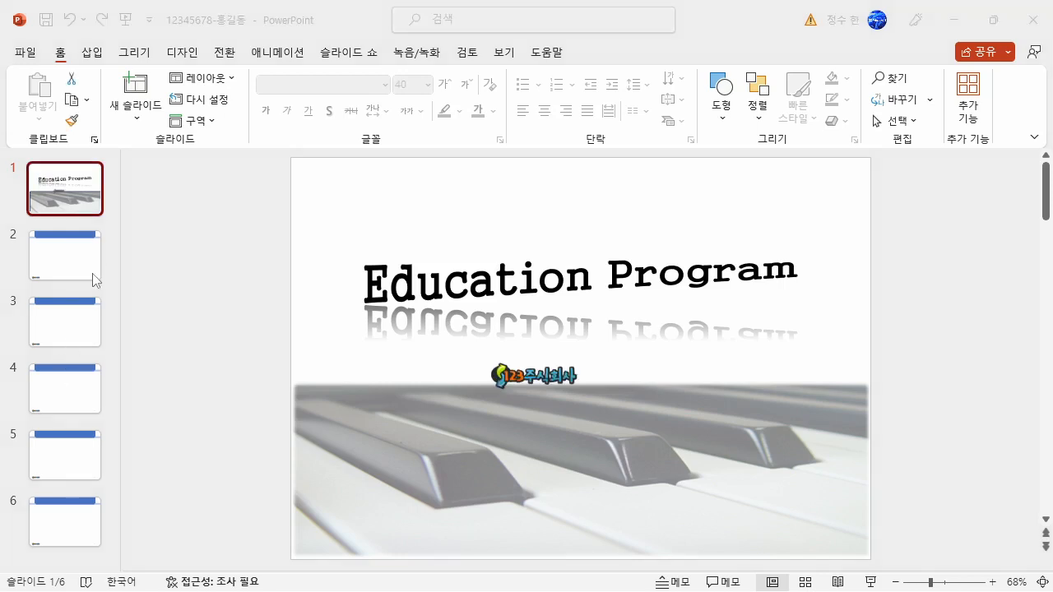
Title slide 2 "목차" and delete its empty content placeholder.
click(97, 272)
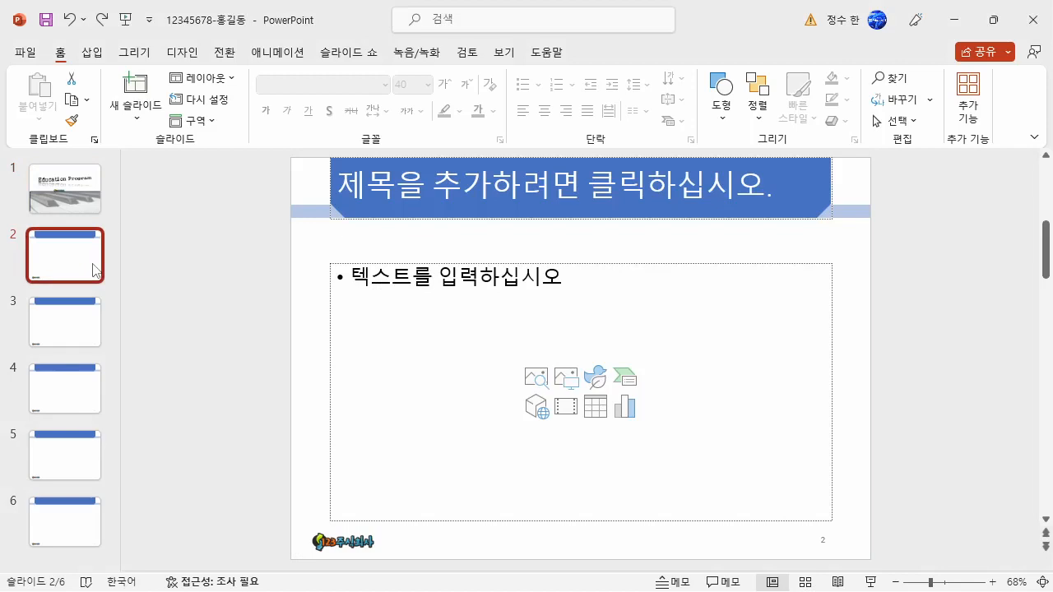
click(428, 177)
text(목차)
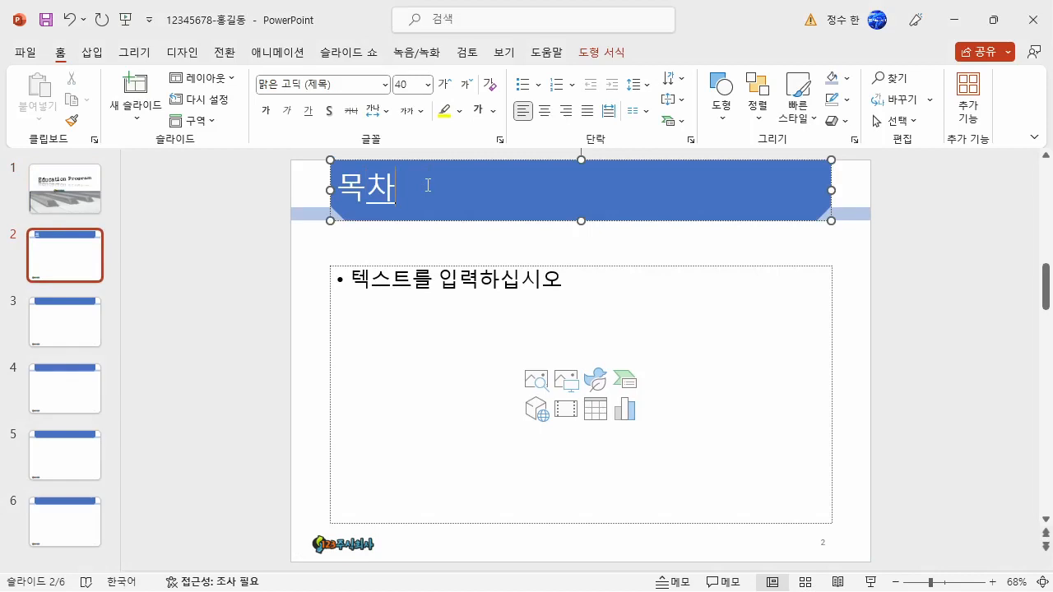
click(462, 267)
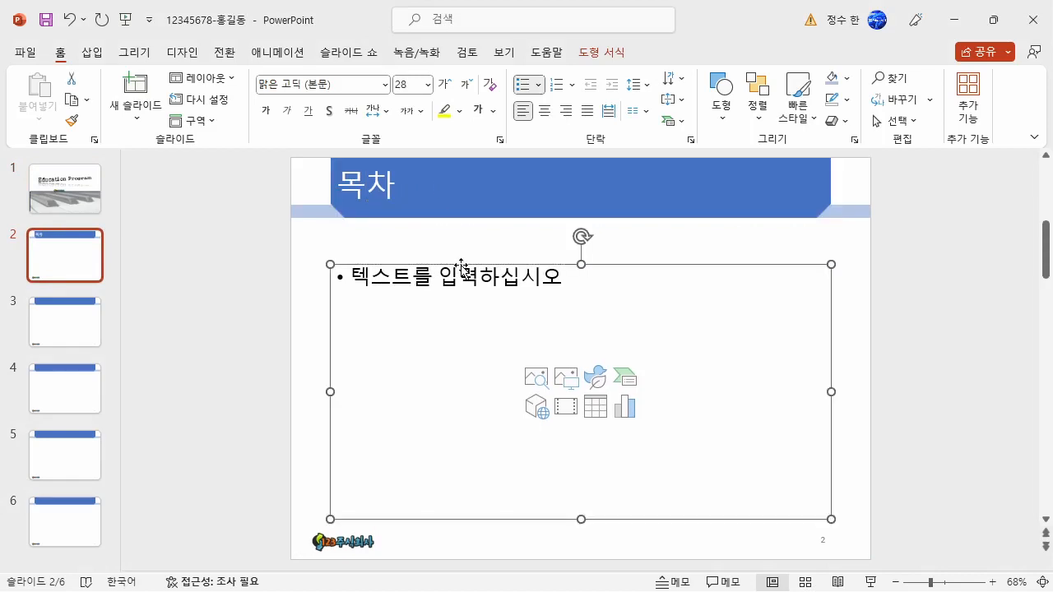
key(Delete)
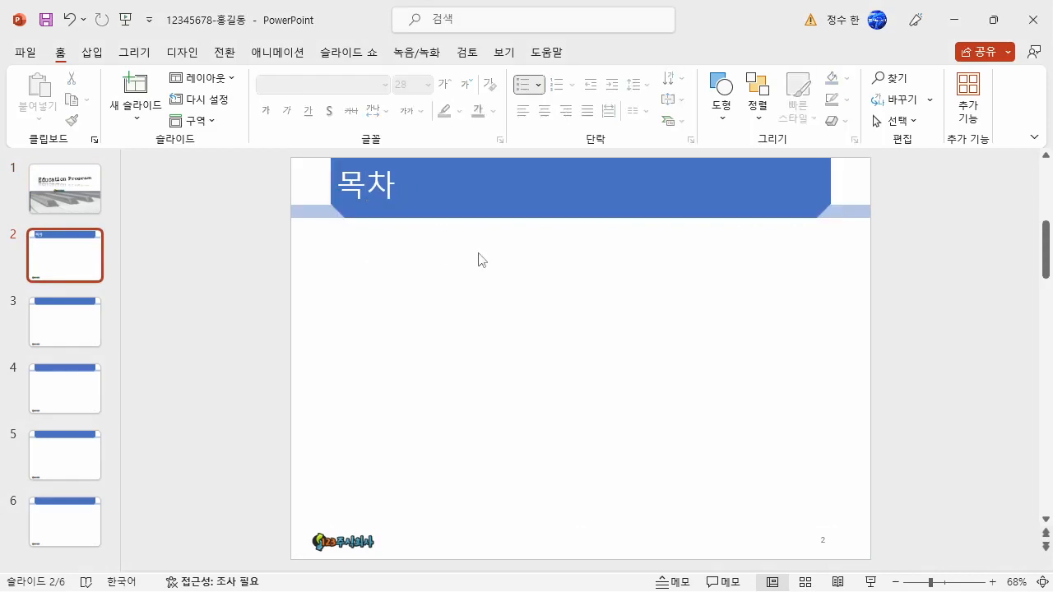
Show the guides and draw a horizontally flipped chevron bar about 16.4 cm wide and 0.5 cm high below the slide 2 title.
click(504, 53)
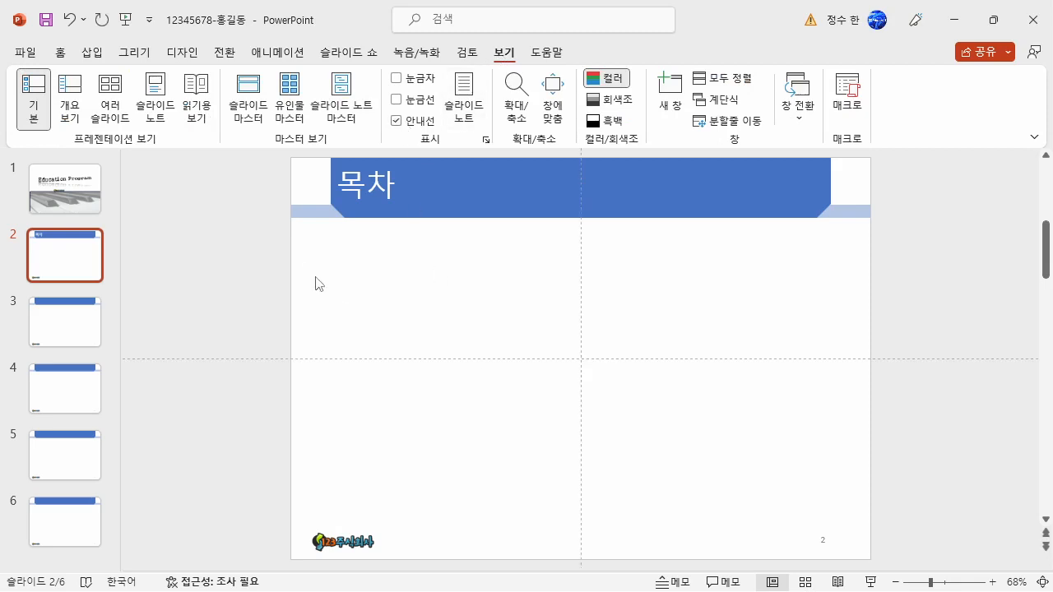
click(92, 52)
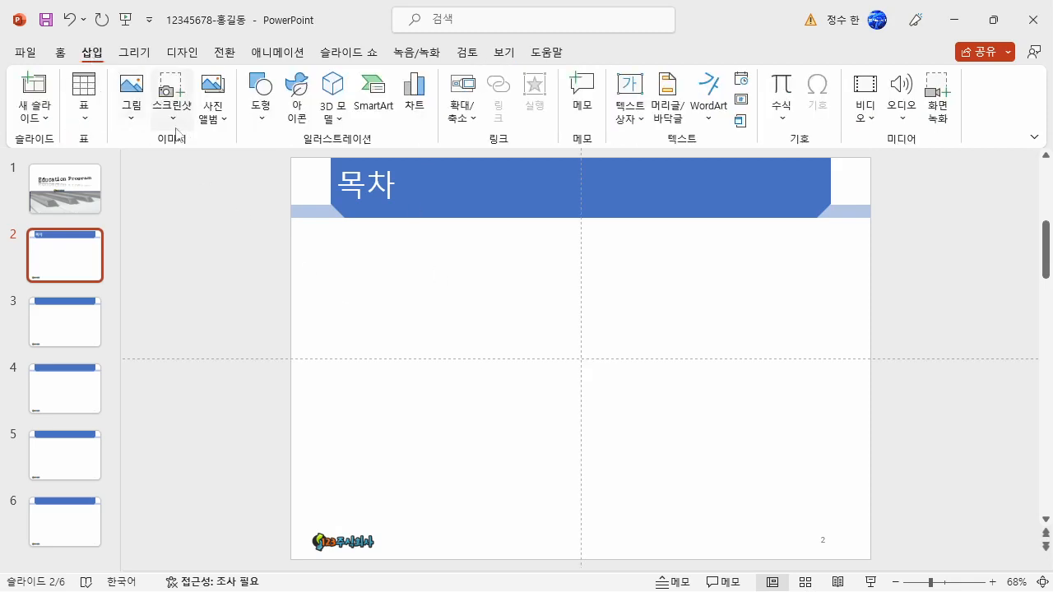
click(260, 97)
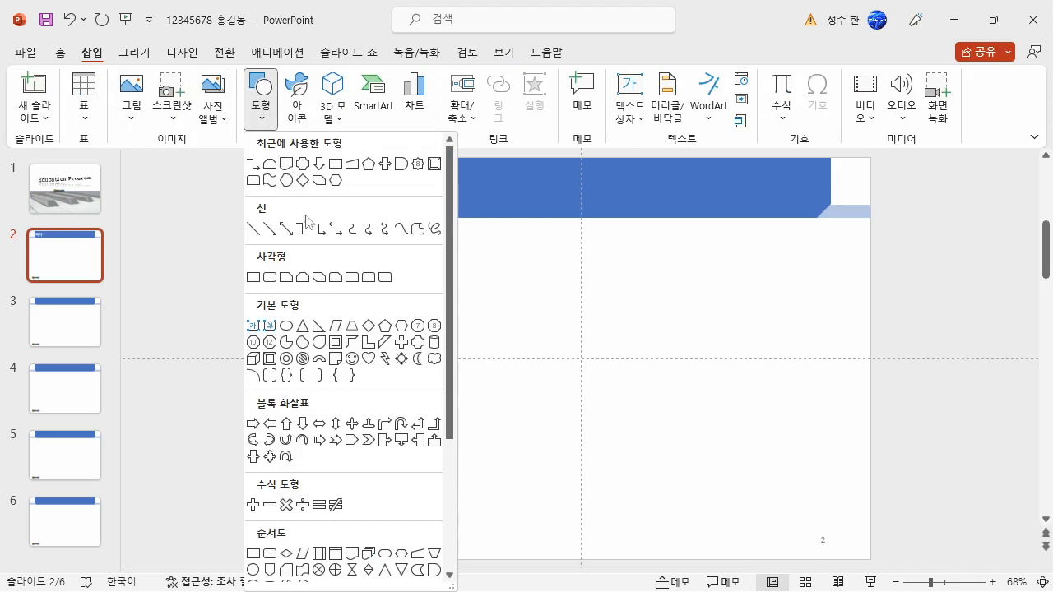
click(367, 440)
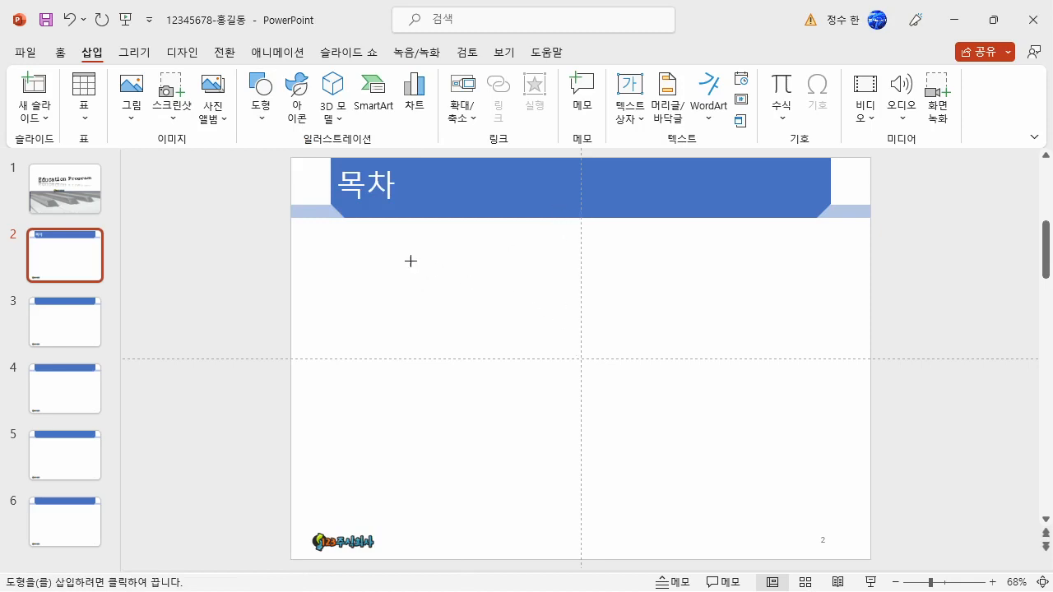
drag(397, 263, 746, 273)
click(832, 120)
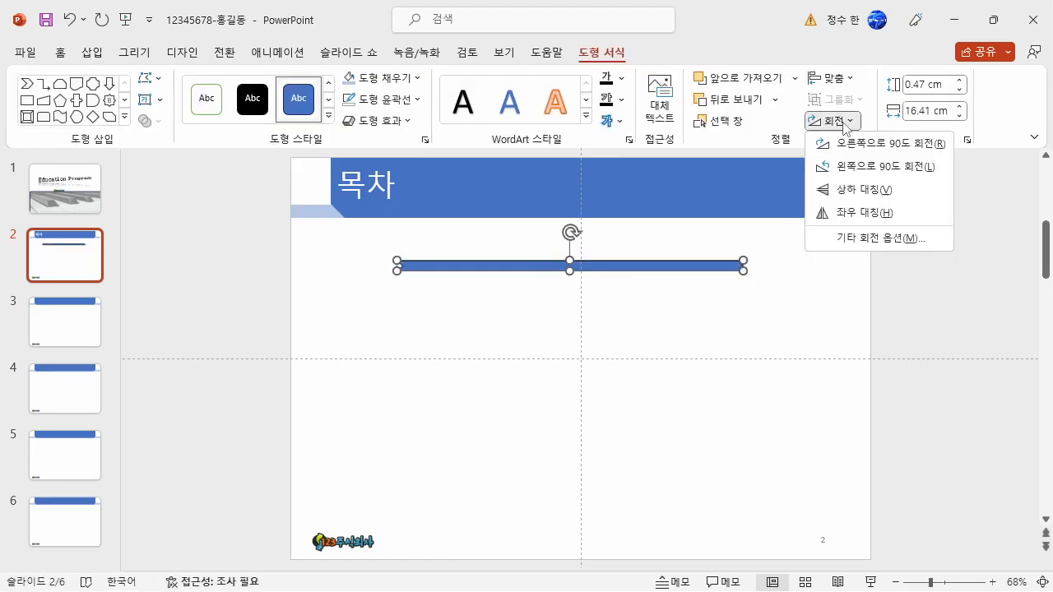
click(859, 214)
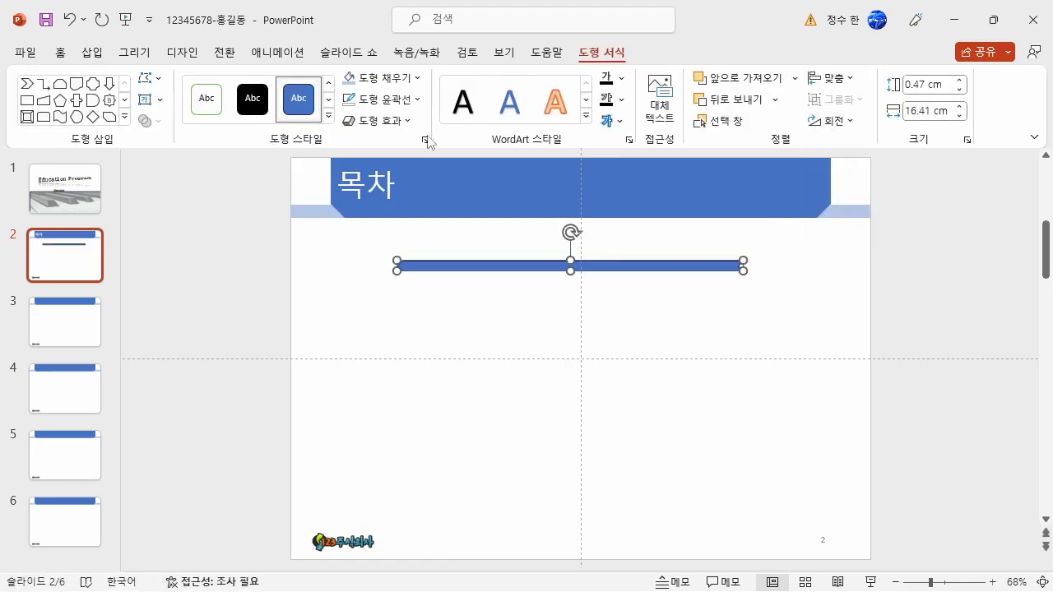
Fill the chevron bar with light green and remove its outline.
click(394, 79)
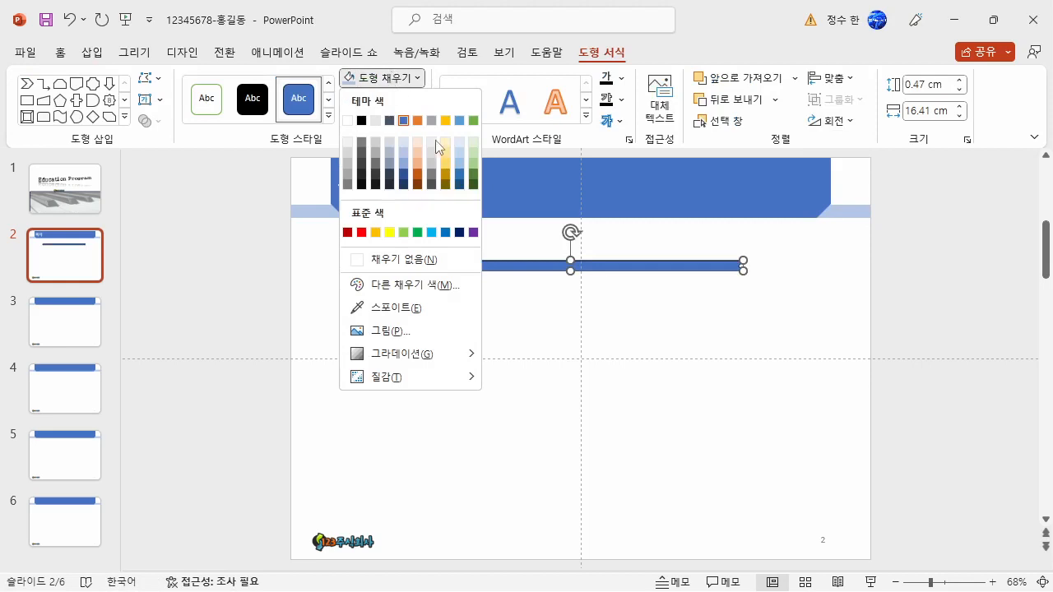
click(474, 155)
click(380, 99)
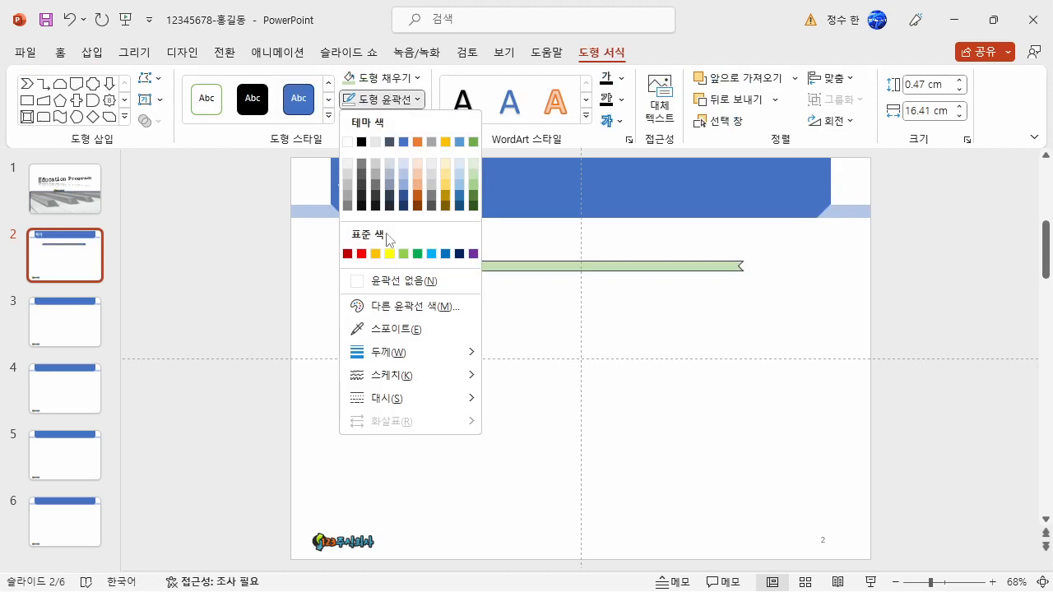
click(386, 281)
click(459, 322)
Move the light green chevron bar slightly down on the slide.
click(504, 266)
drag(505, 266, 502, 277)
click(439, 318)
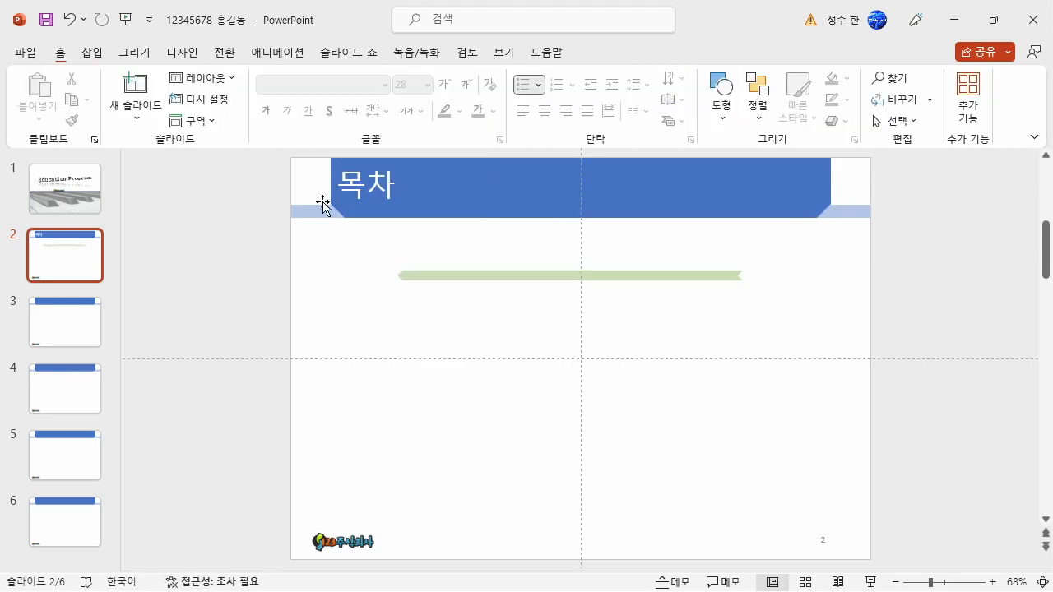
click(92, 52)
click(262, 107)
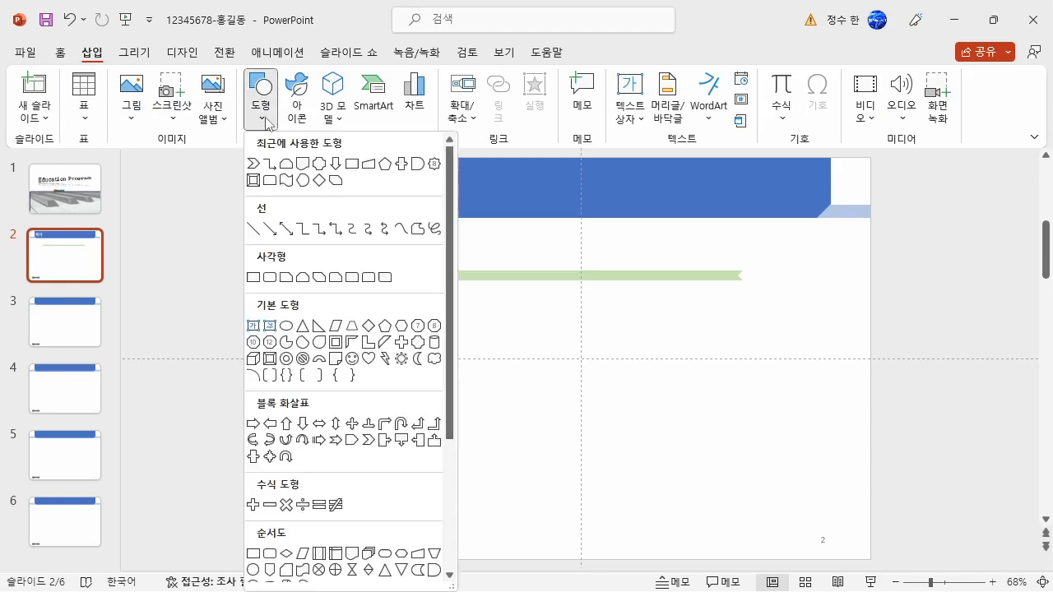
scroll(357, 472, down, 3)
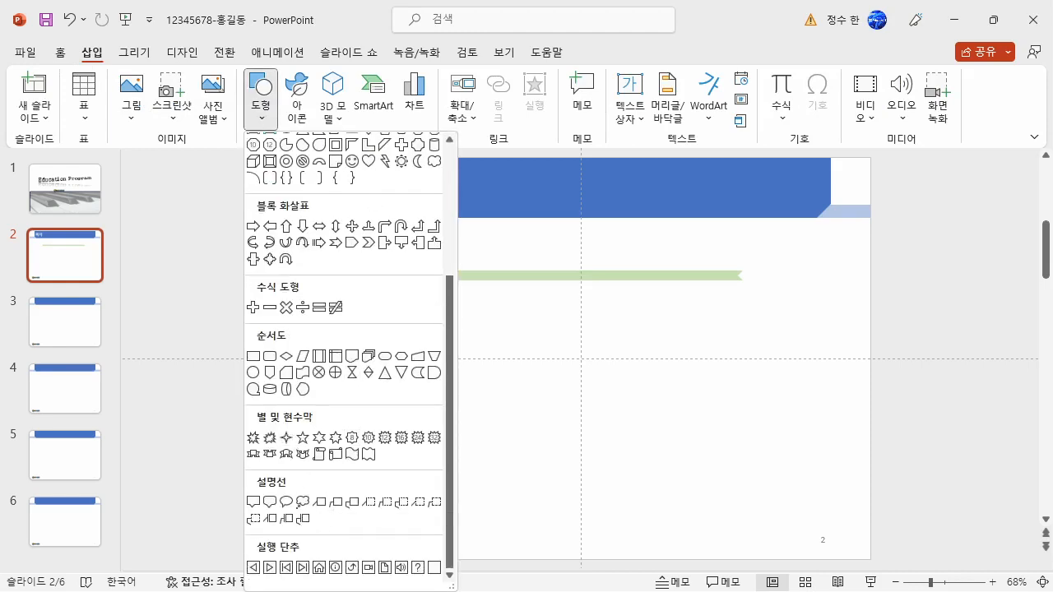
key(Escape)
click(137, 119)
Draw a Flowchart: Sequential Access Storage shape about 3.2 cm wide and 2 cm high over the left end of the green bar.
click(260, 107)
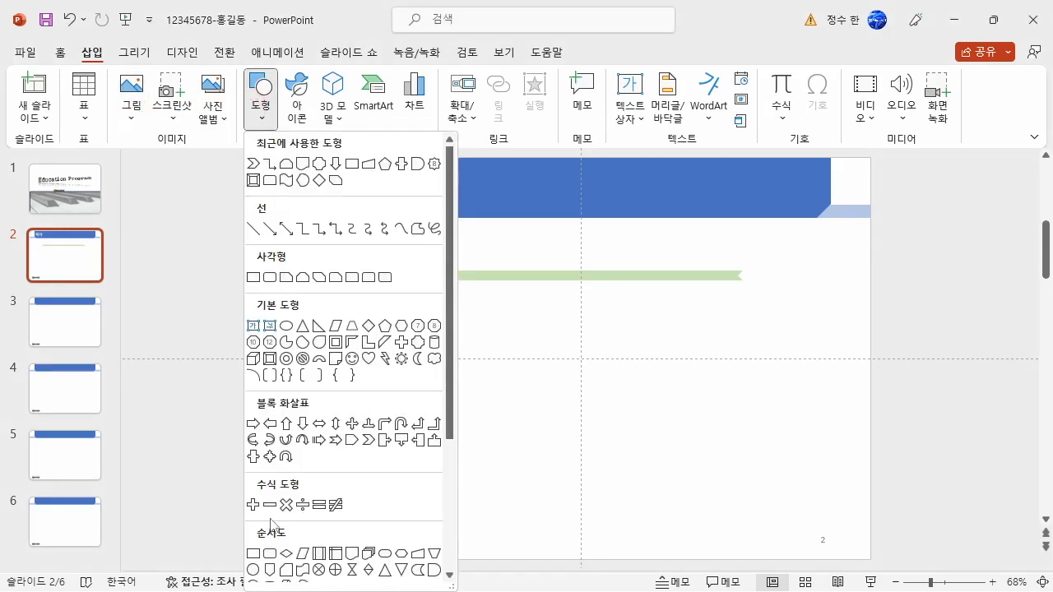
scroll(271, 524, down, 3)
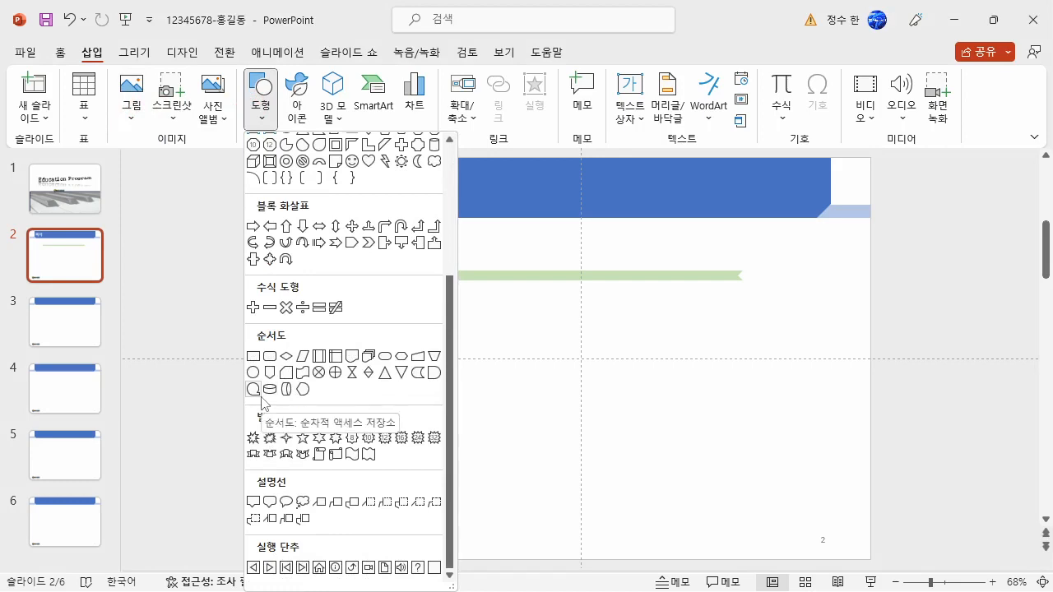
click(262, 398)
drag(383, 256, 429, 280)
mouse_move(428, 239)
mouse_down()
mouse_move(412, 232)
mouse_move(427, 238)
mouse_up()
Reduce the height of the green chevron bar to about 0.35 cm from its upper edge.
click(462, 276)
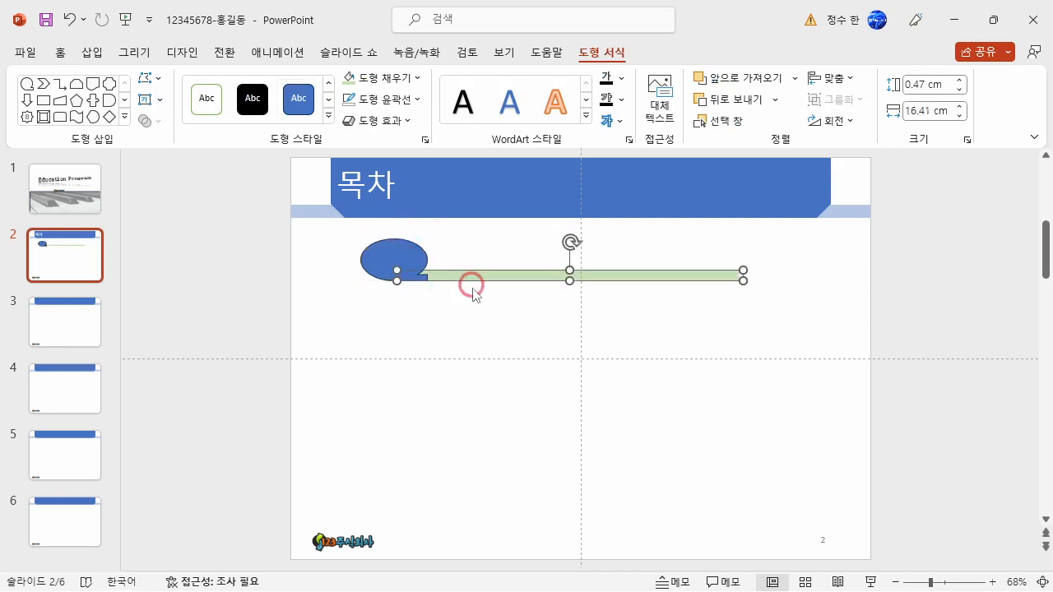
key(Delete)
drag(574, 270, 576, 274)
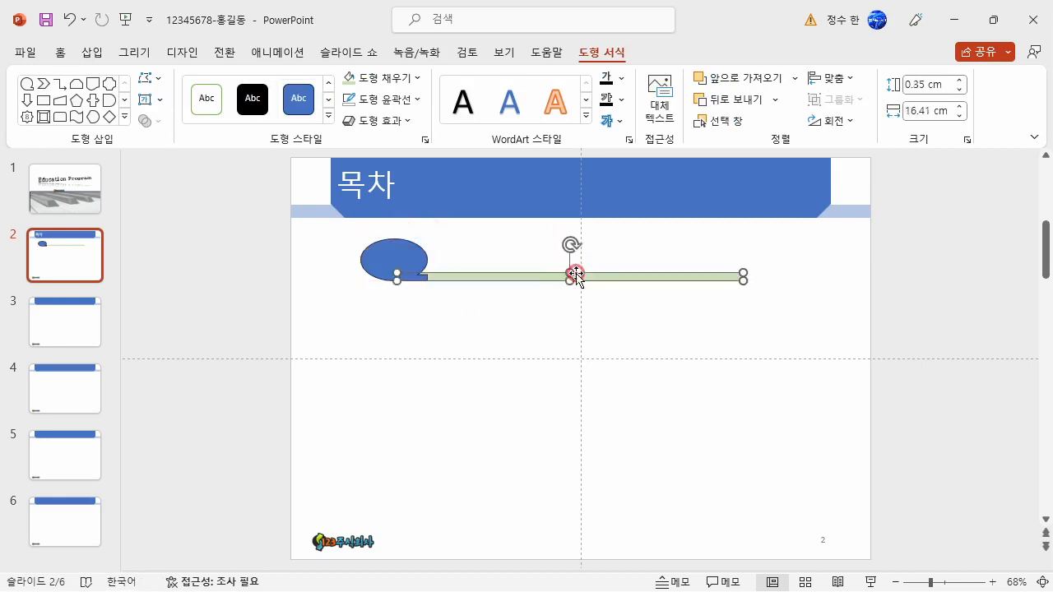
click(715, 324)
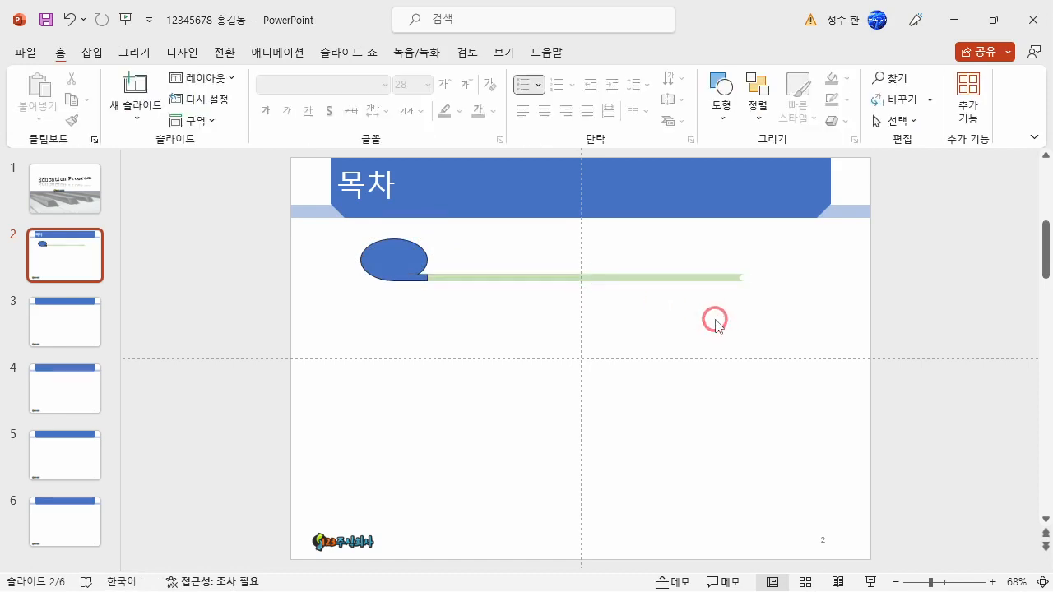
Remove the outline of the blue sequential access storage shape.
click(402, 248)
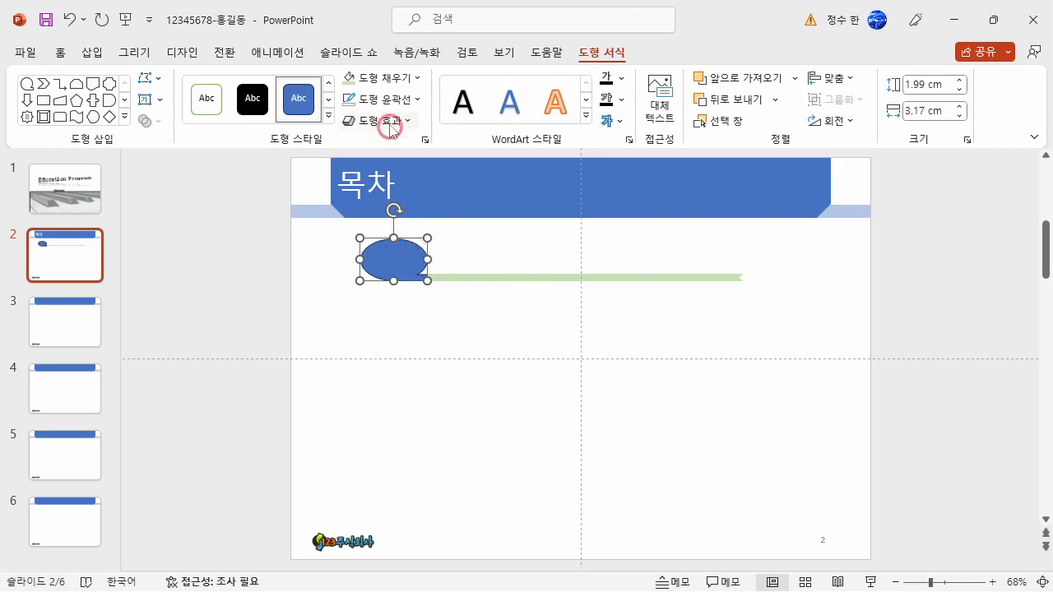
click(388, 98)
click(390, 278)
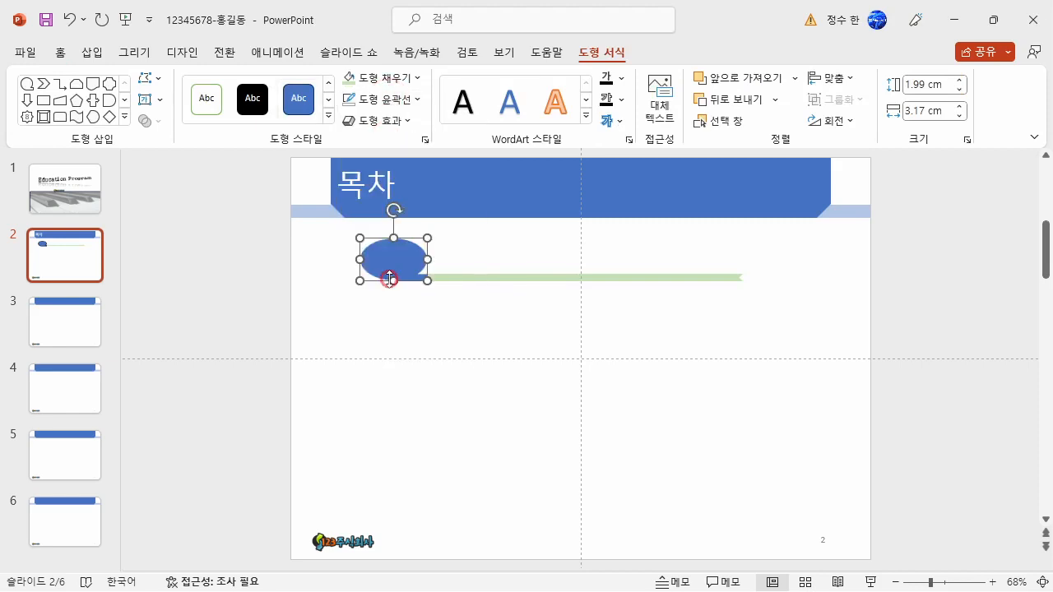
click(428, 324)
Set the blue sequential access storage shape's font to 돋움 and enter the number 1 in it.
click(404, 258)
click(59, 53)
click(315, 89)
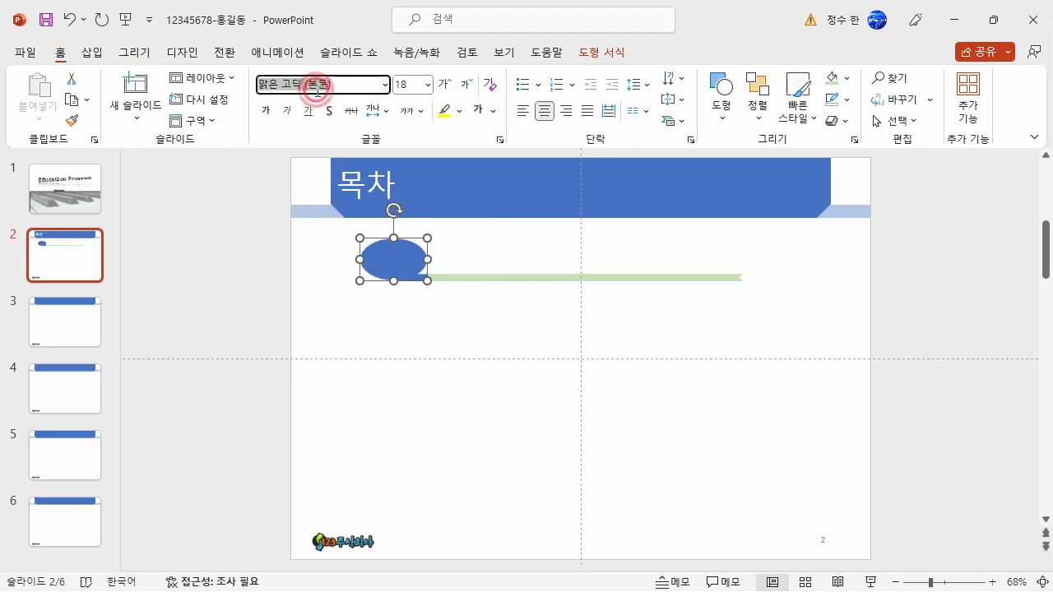
text(돋움)
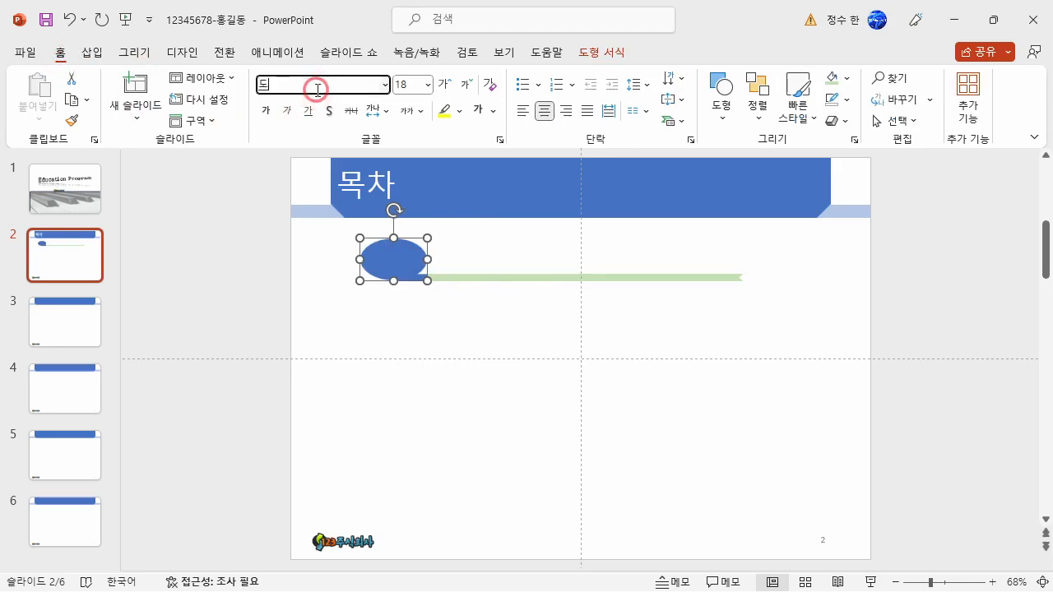
key(Return)
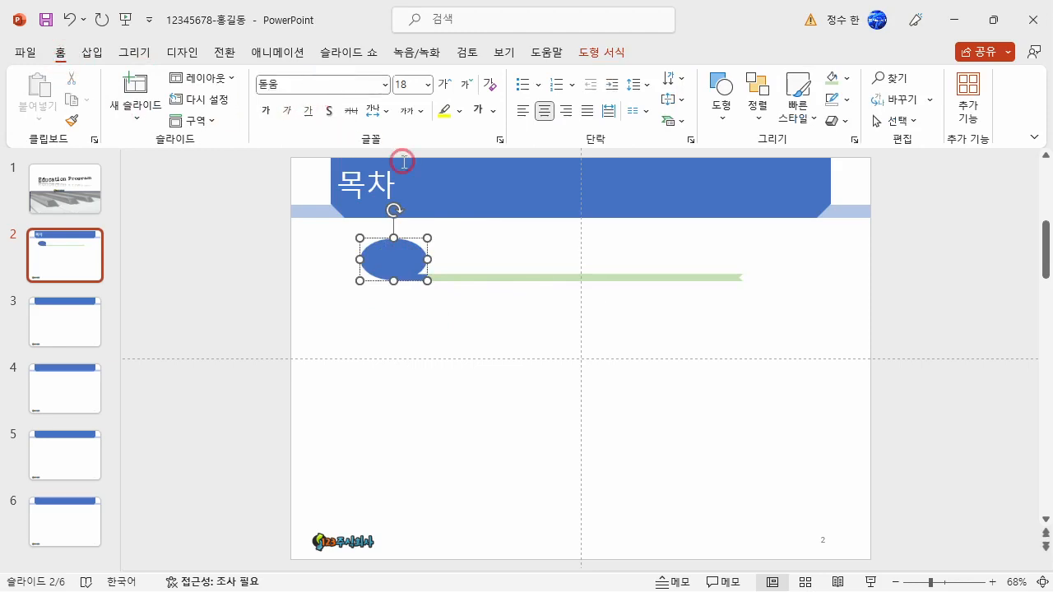
text(1)
click(422, 318)
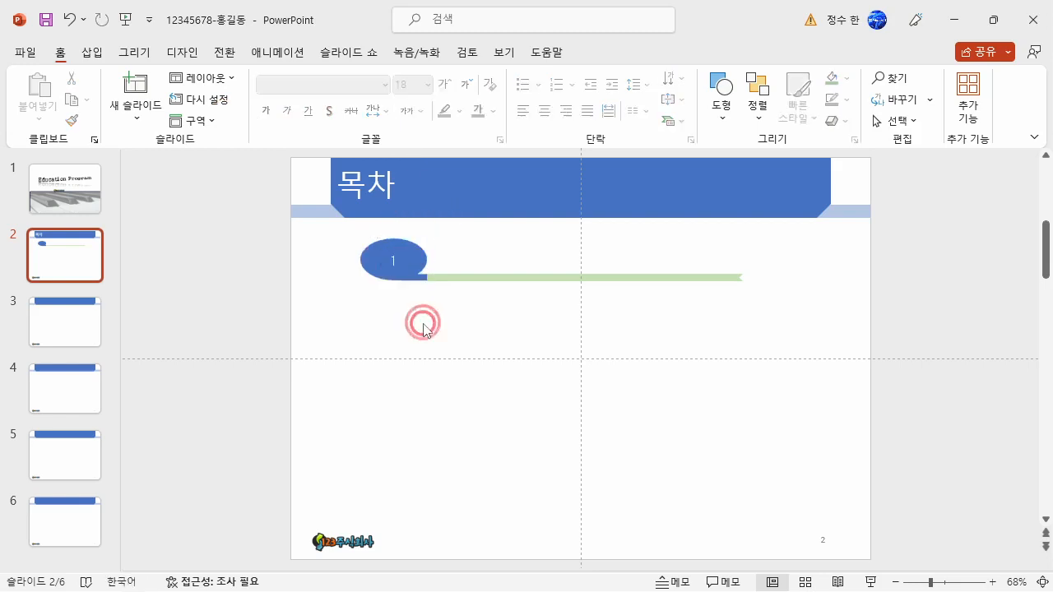
Insert a horizontal text box above the green bar, beside the blue shape, with the text "교육부 소개".
click(82, 52)
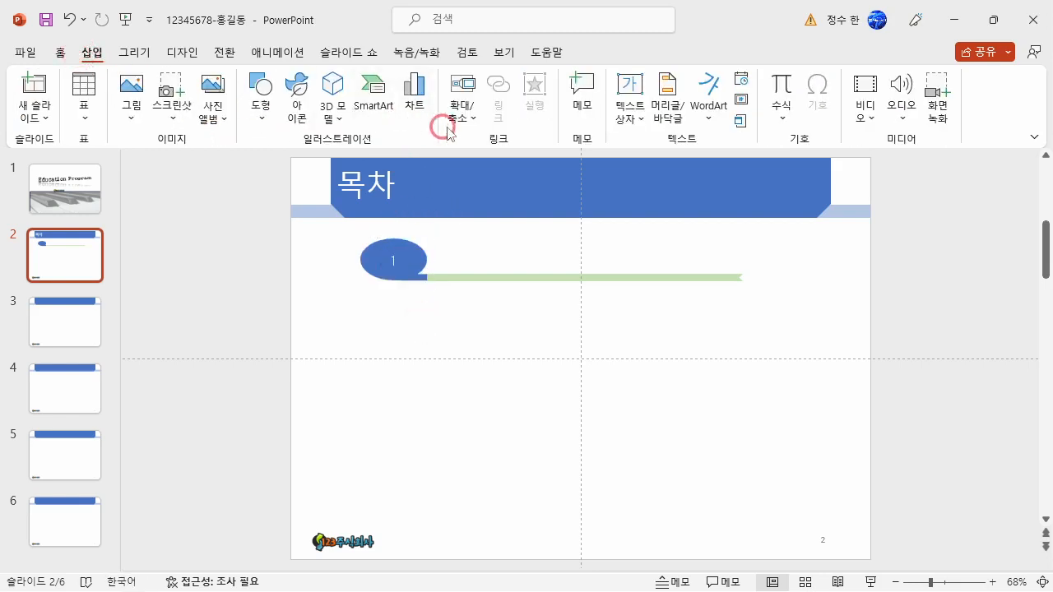
click(626, 137)
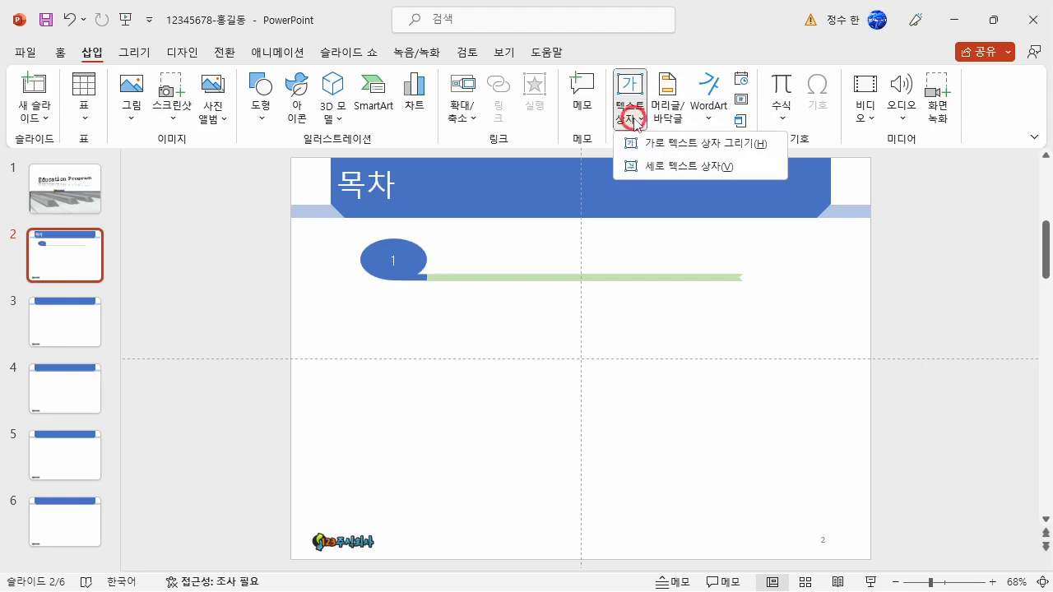
click(687, 140)
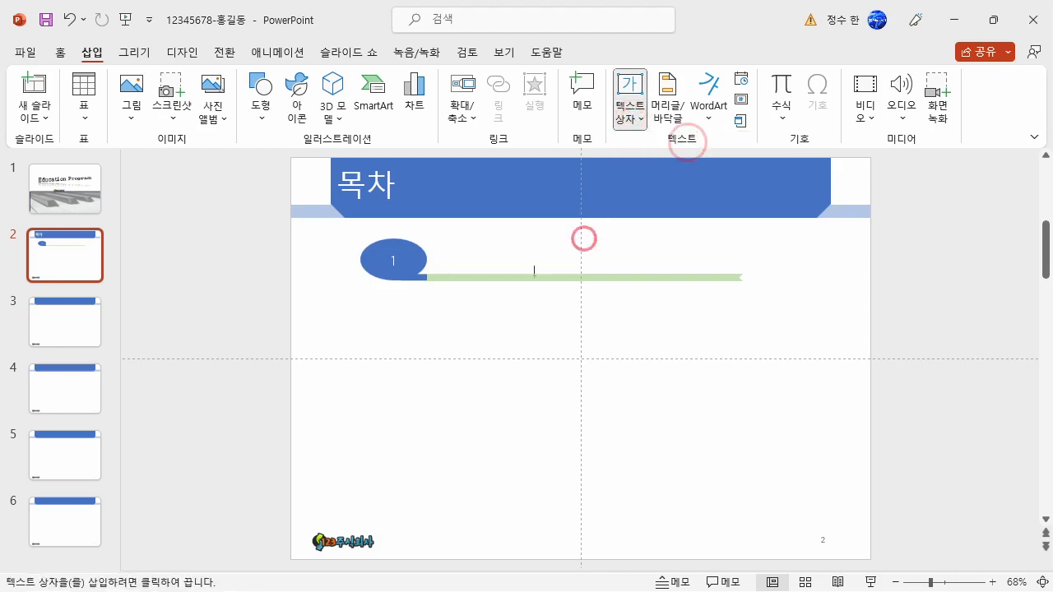
click(450, 254)
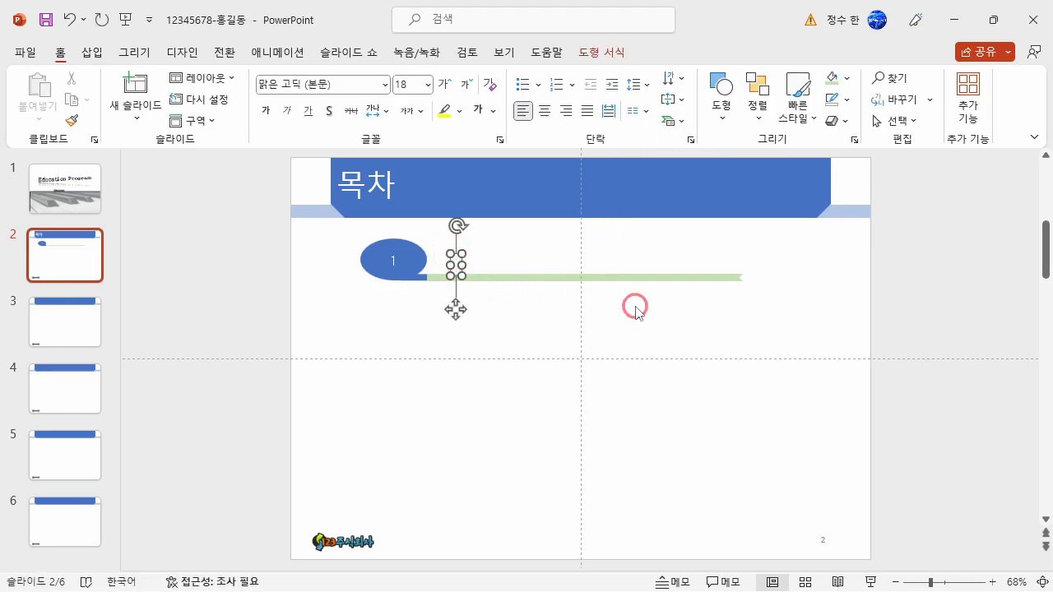
text(교육브)
text( 소개)
click(519, 254)
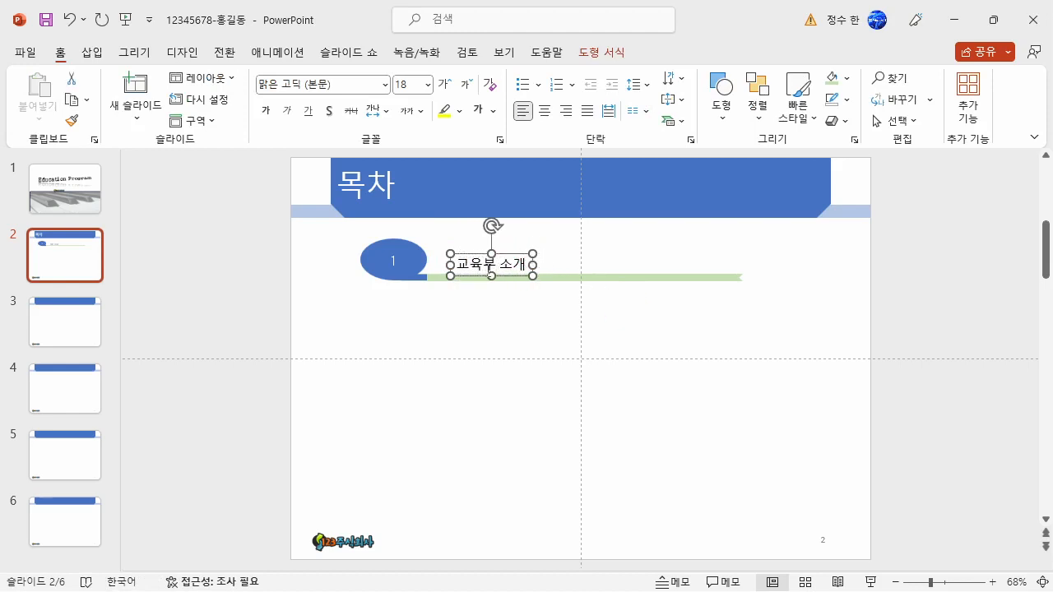
Set the "교육부 소개" text box to the 돋움 font at 24 pt.
click(286, 80)
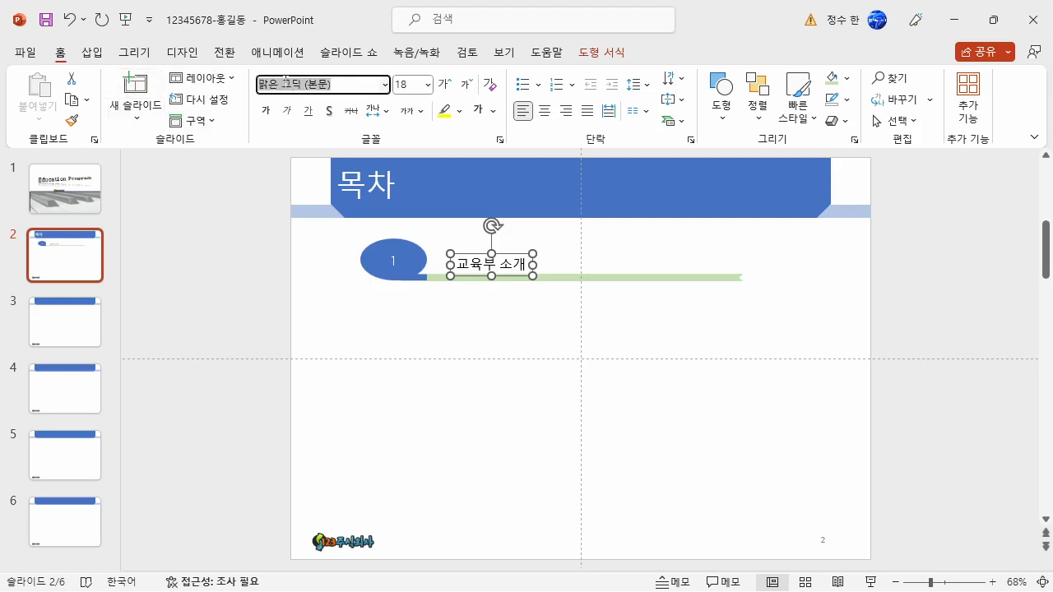
text(드)
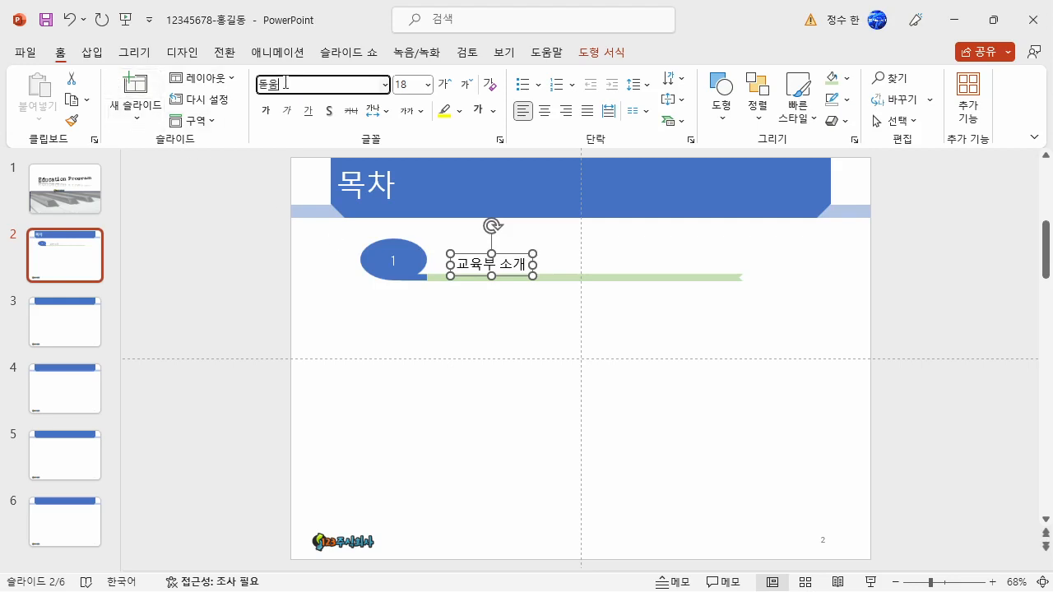
text(움)
key(Return)
click(416, 79)
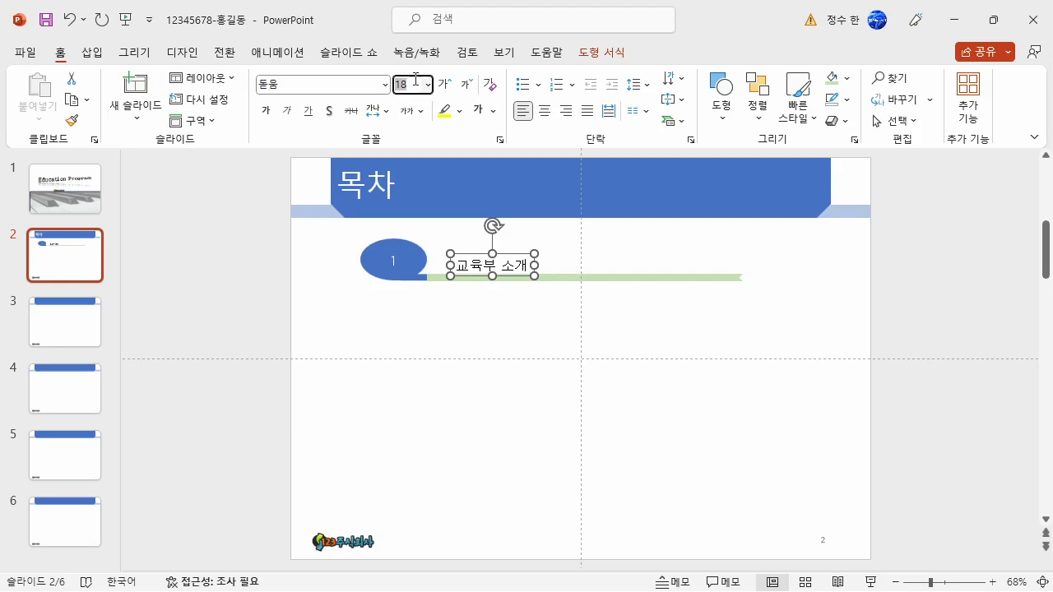
key(Return)
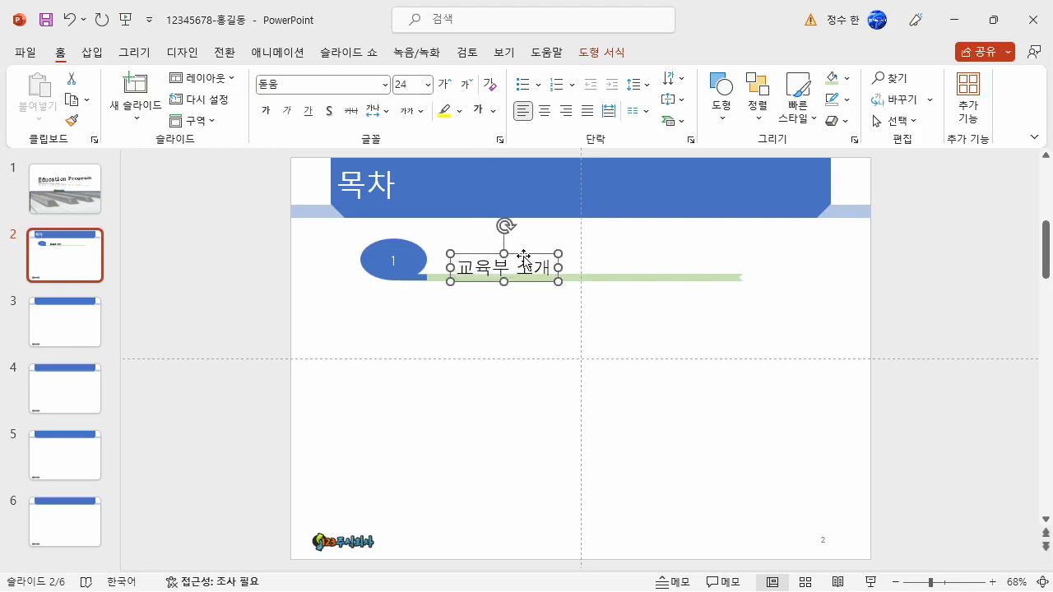
Nudge the "교육부 소개" text box left and up so it sits beside the blue shape just above the green bar.
drag(525, 256, 527, 260)
key(ctrl+Left)
key(ctrl+Left)
key(ctrl+Left)
key(ctrl+Up)
key(ctrl+Up)
key(ctrl+Left)
key(ctrl+Left)
key(ctrl+Left)
key(ctrl+Left)
key(ctrl+Left)
key(ctrl+Left)
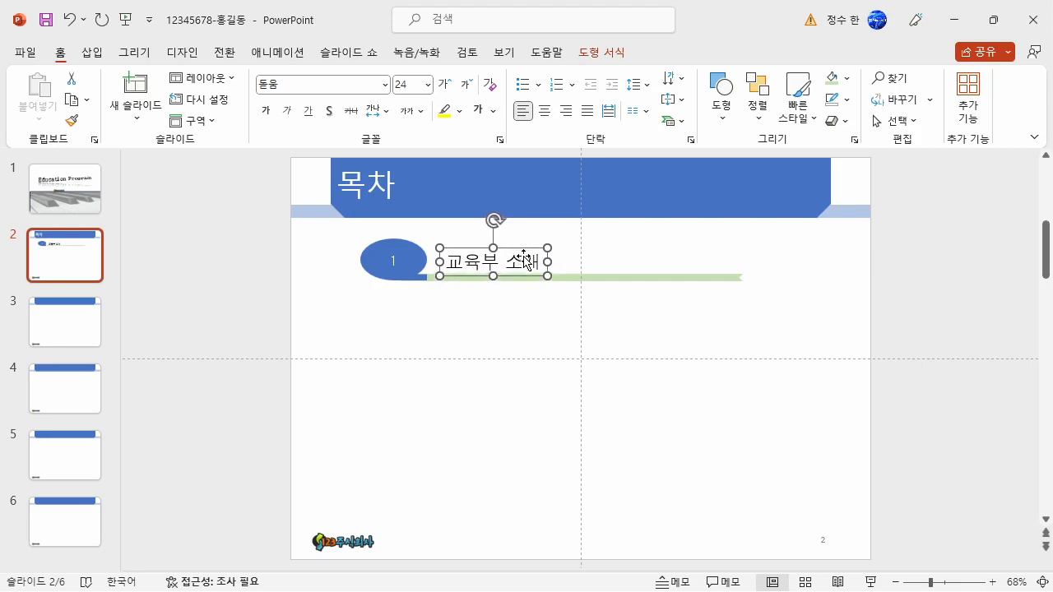
key(ctrl+Up)
key(ctrl+Right)
Select the blue shape, green bar and text box together and nudge them slightly down.
drag(788, 310, 699, 320)
click(600, 280)
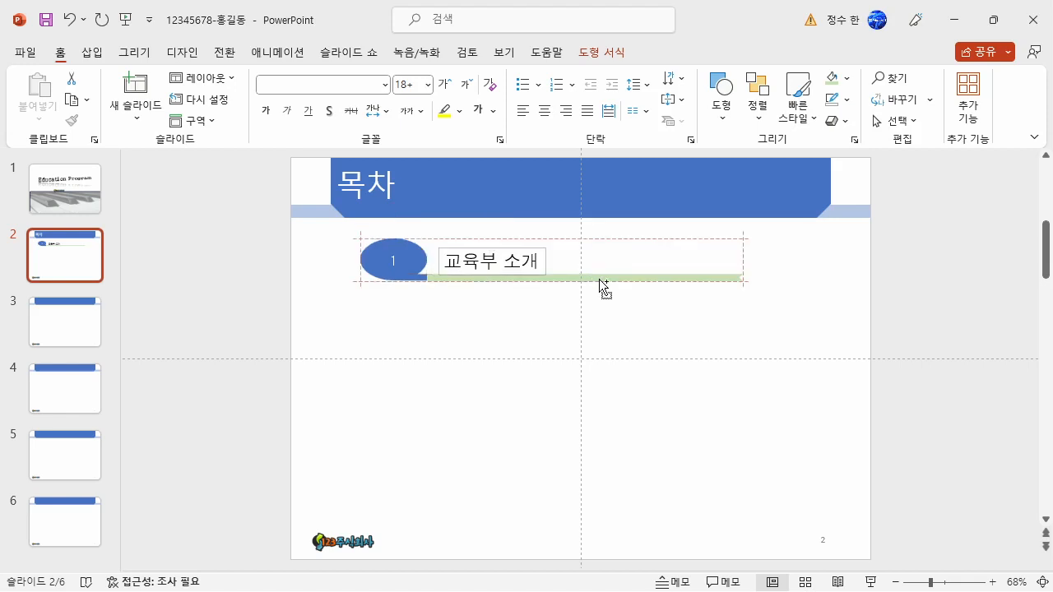
key(ctrl+Down)
key(ctrl+Down)
Duplicate the contents entry three times straight down the slide to make four evenly spaced rows.
drag(600, 280, 600, 353)
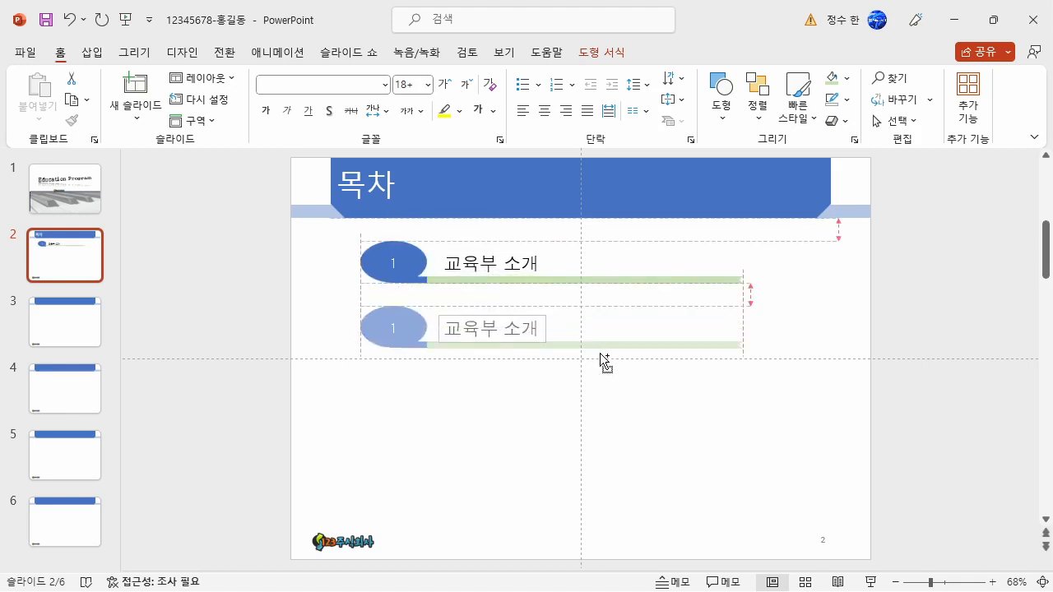
drag(600, 353, 600, 502)
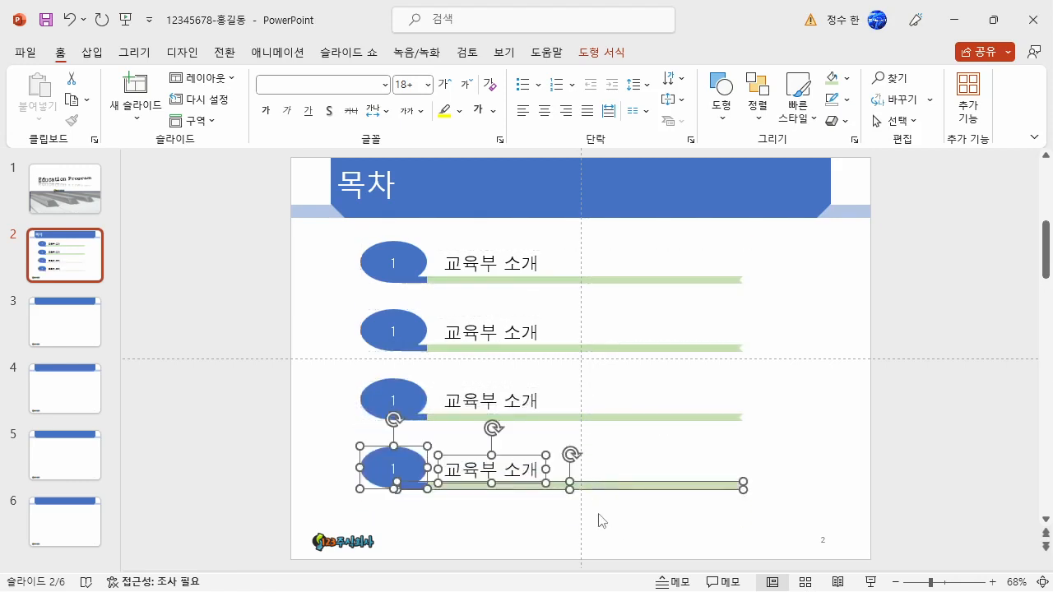
click(599, 520)
Renumber the blue shapes in the three copied rows as 2, 3 and 4.
double_click(394, 331)
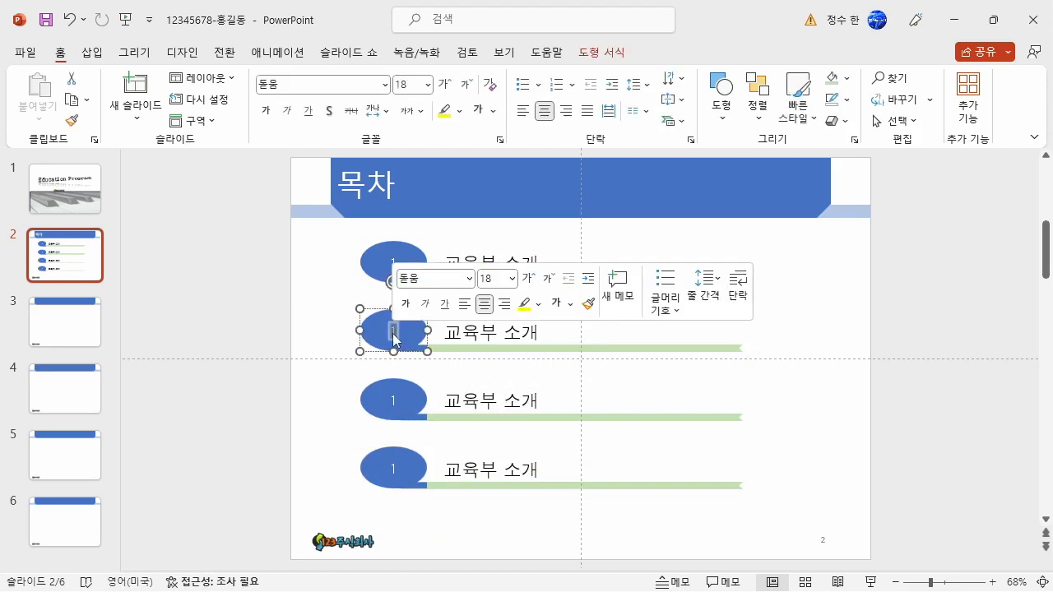
text(2)
double_click(396, 403)
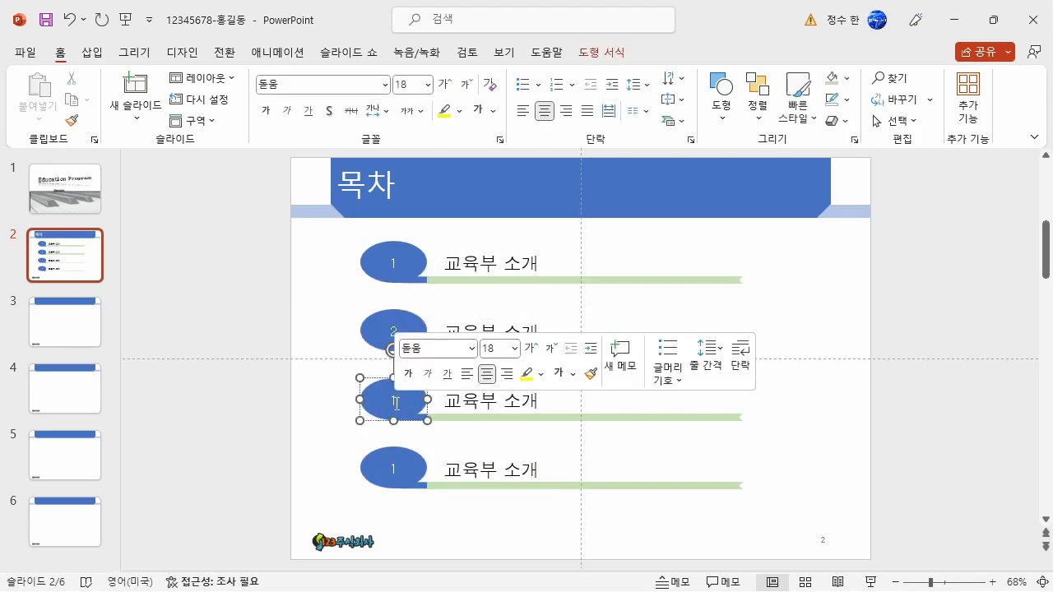
text(3)
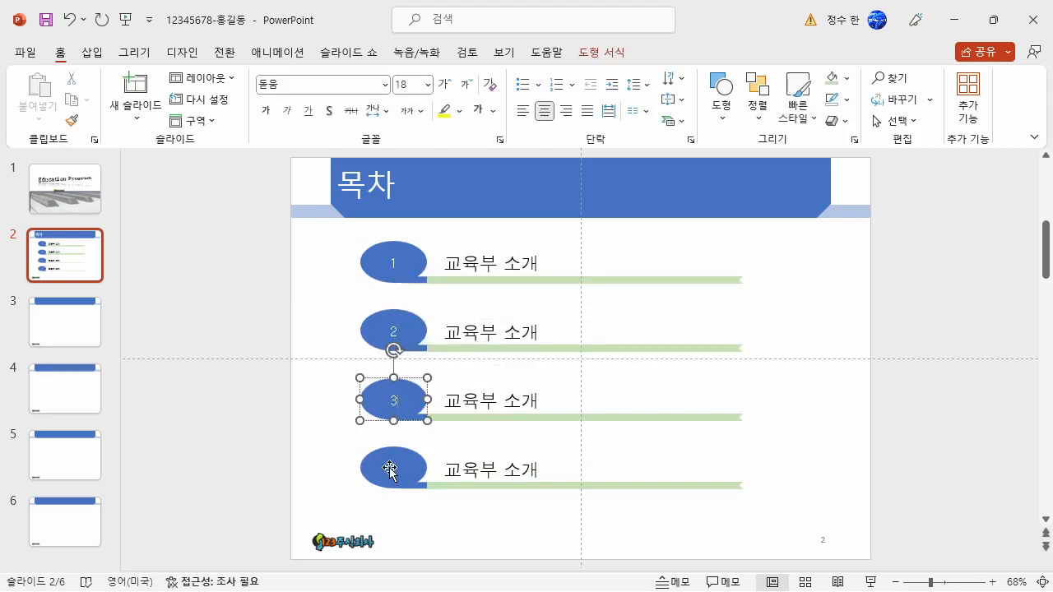
click(393, 469)
double_click(395, 472)
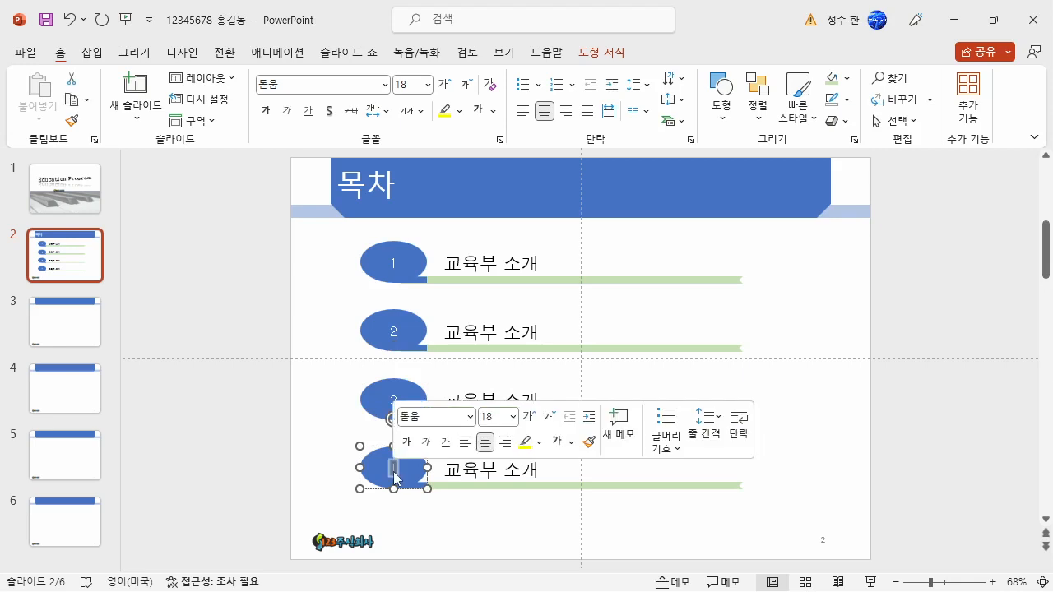
text(4)
click(750, 512)
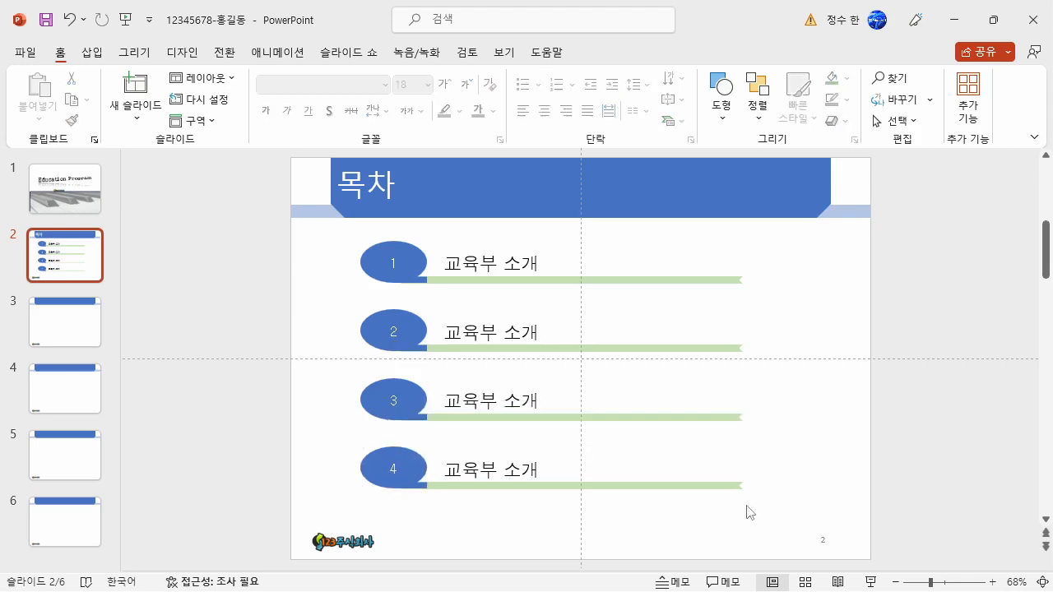
Replace the second entry's text with "고등학교 납입금 현황".
click(500, 349)
triple_click(502, 344)
text(ㄱ)
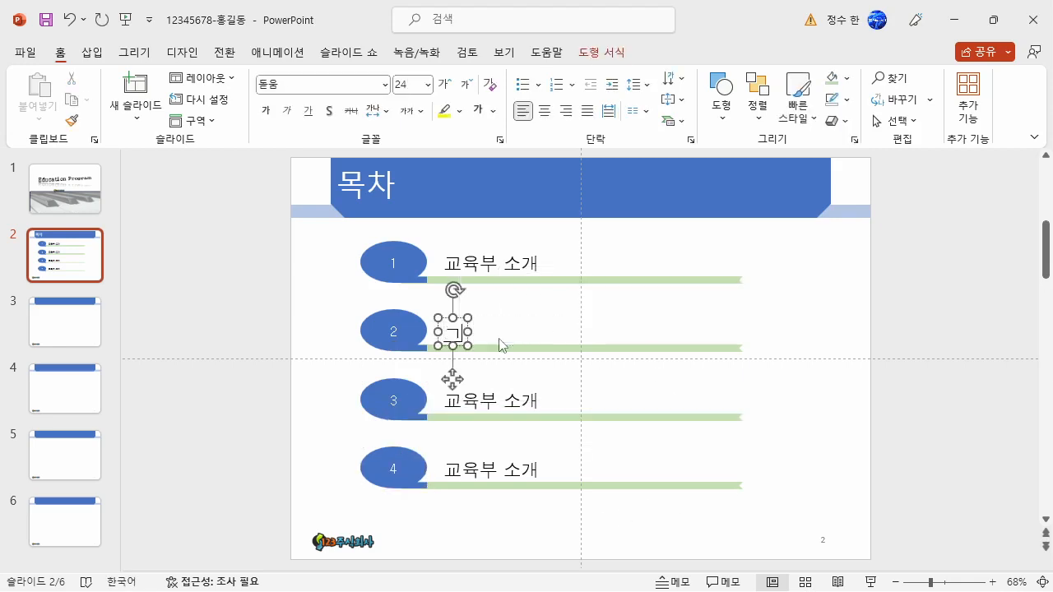
text(등학교 납)
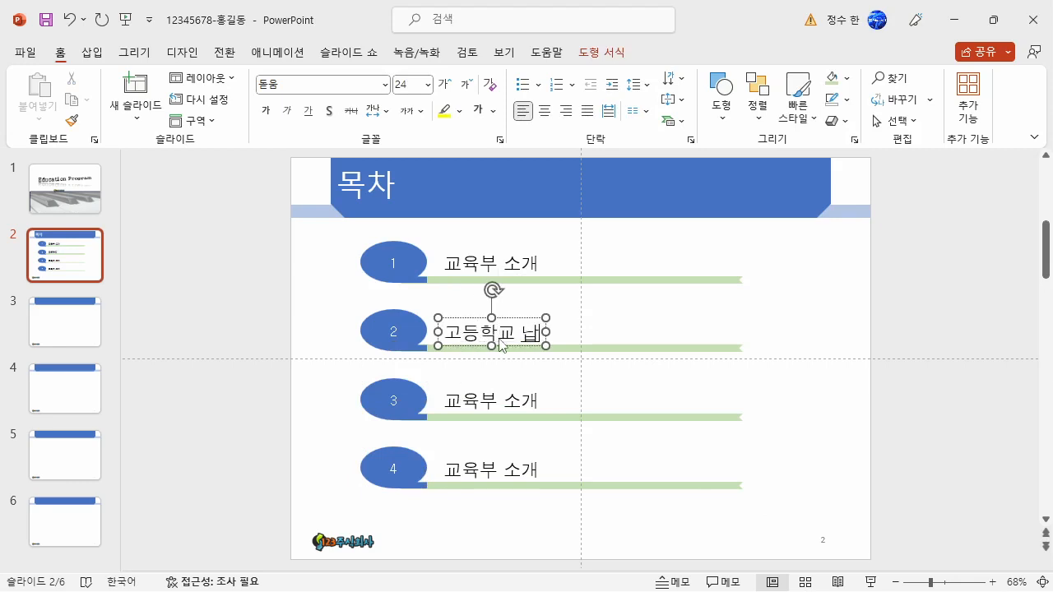
text(입그ㅁ 현황)
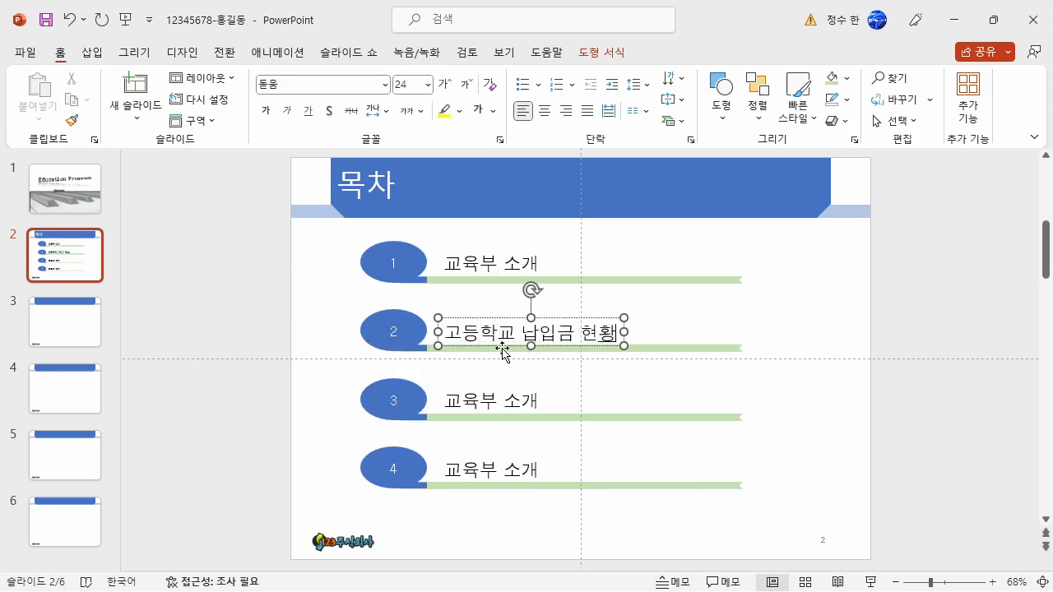
Replace the third entry's text with "유치원 원아 현황".
triple_click(499, 403)
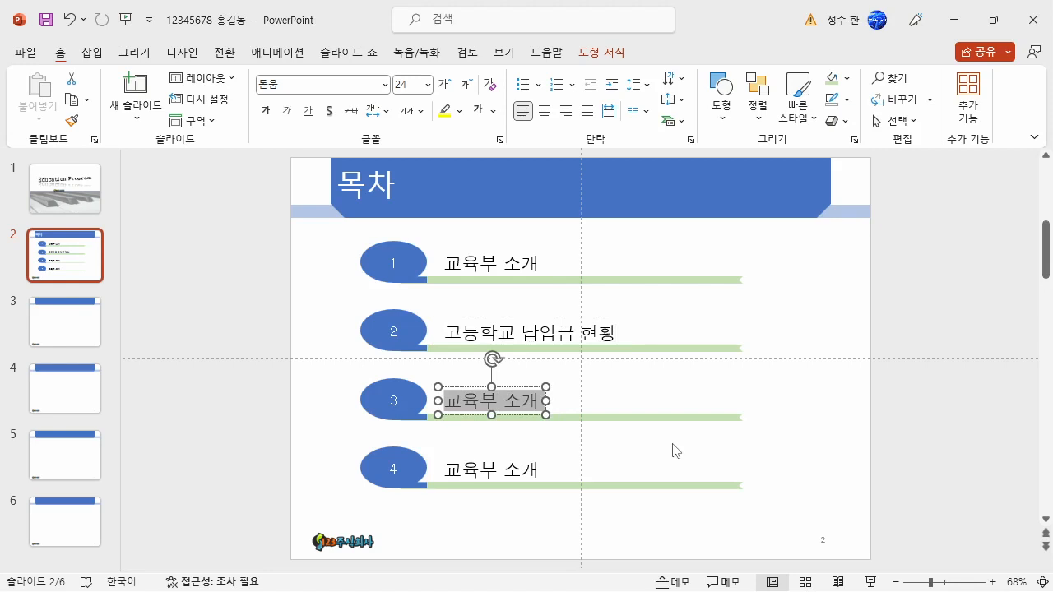
text(ㅇㅠ치원 원아)
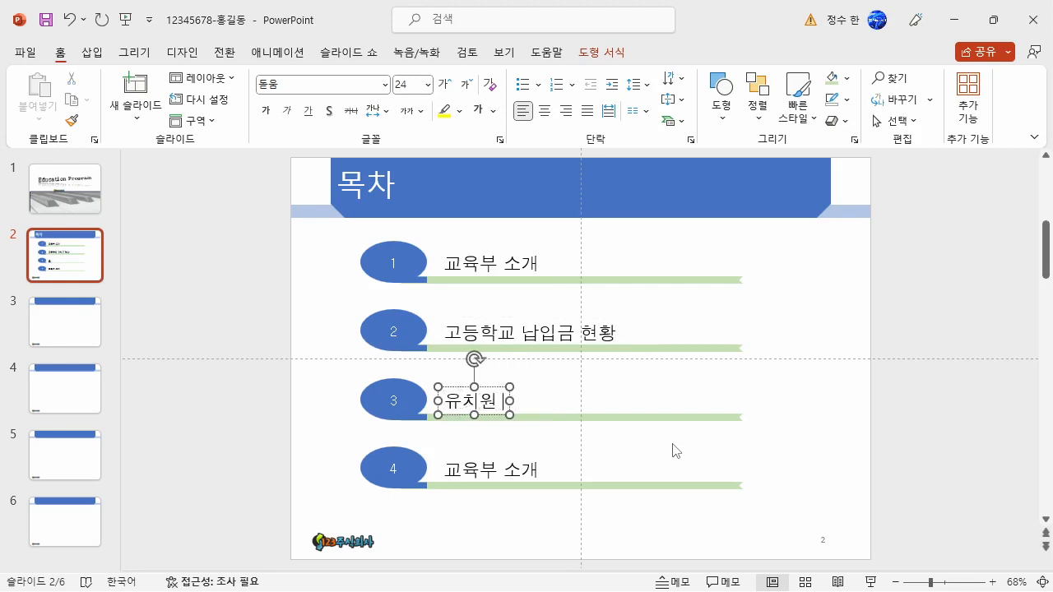
text( 현황)
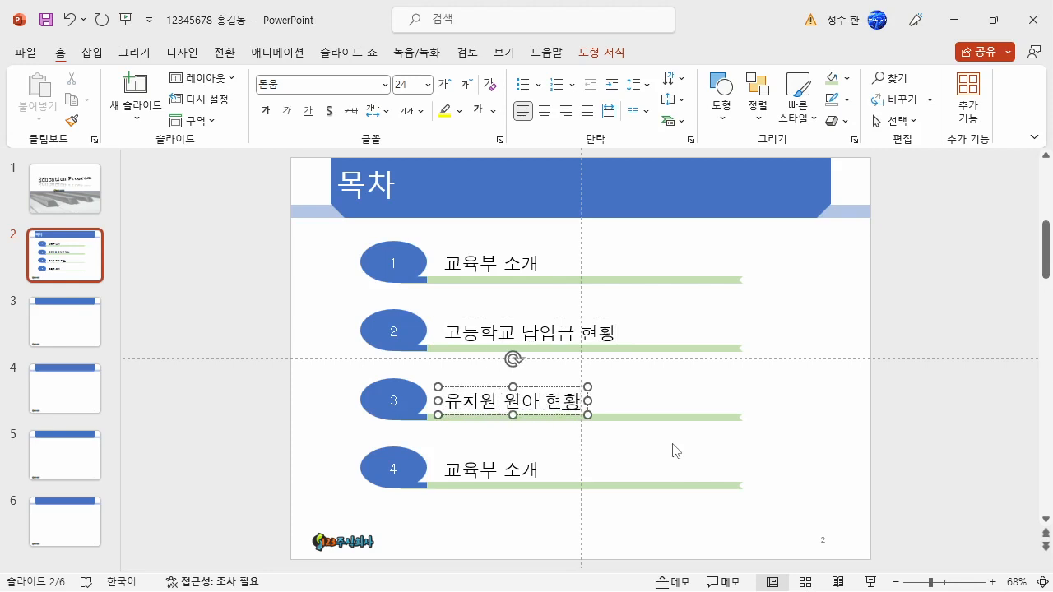
Replace the fourth entry's text with "교육부 정보 공개".
drag(486, 473, 581, 481)
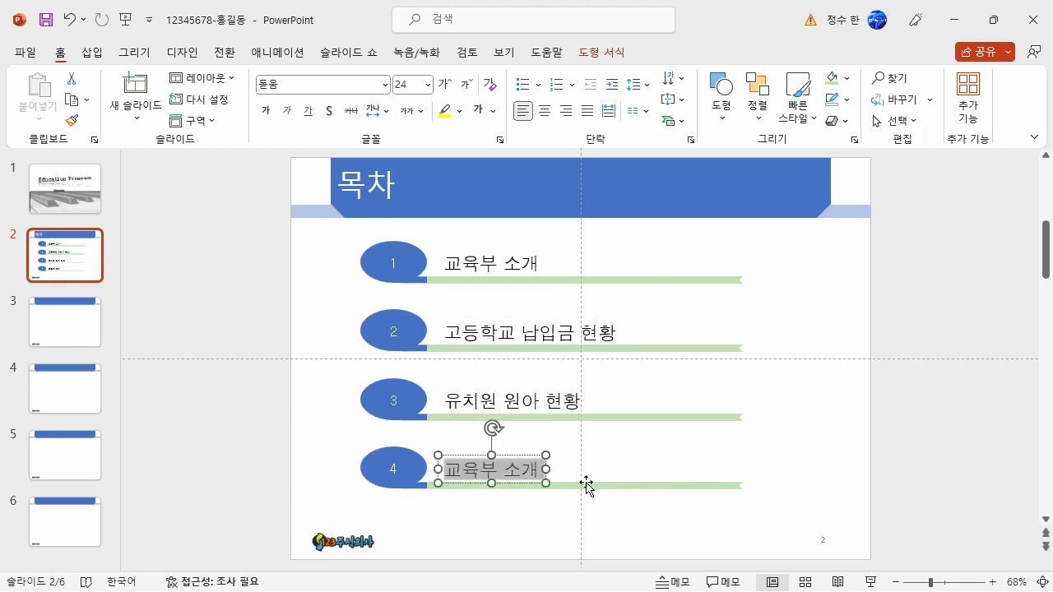
text(교육부)
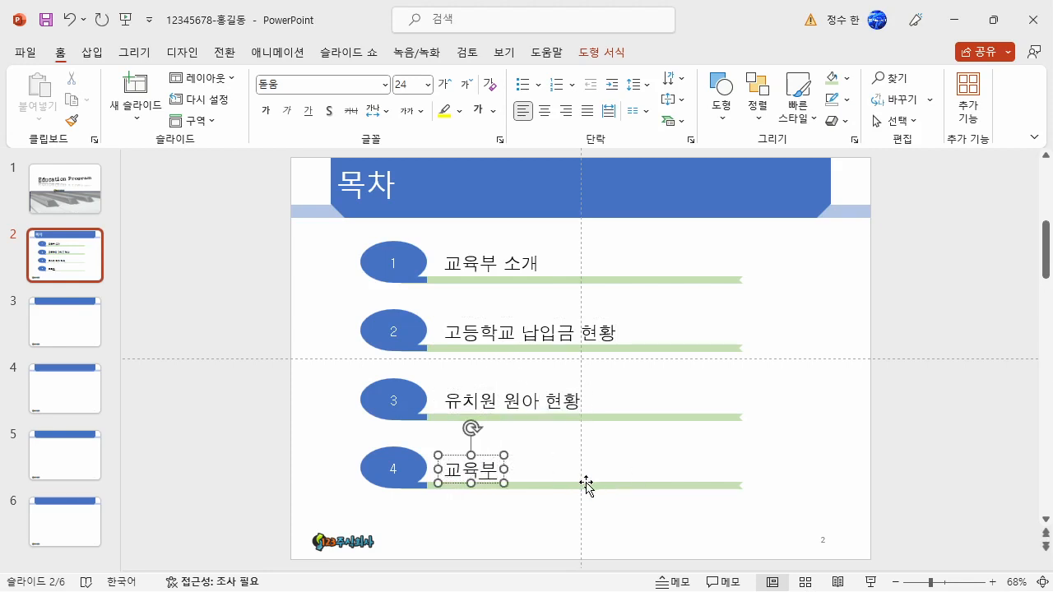
text( 정보 공그)
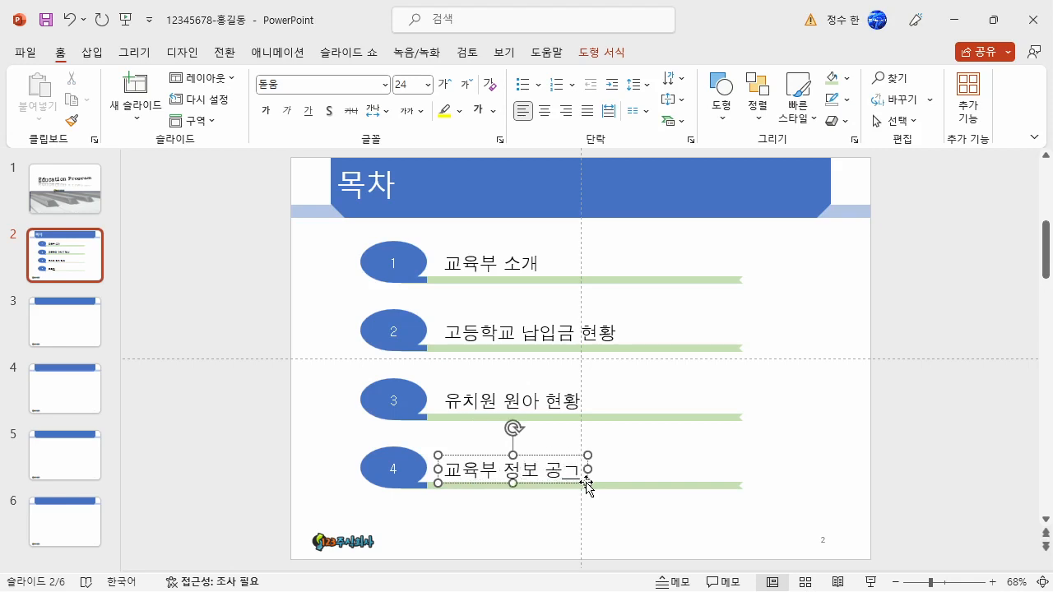
click(824, 481)
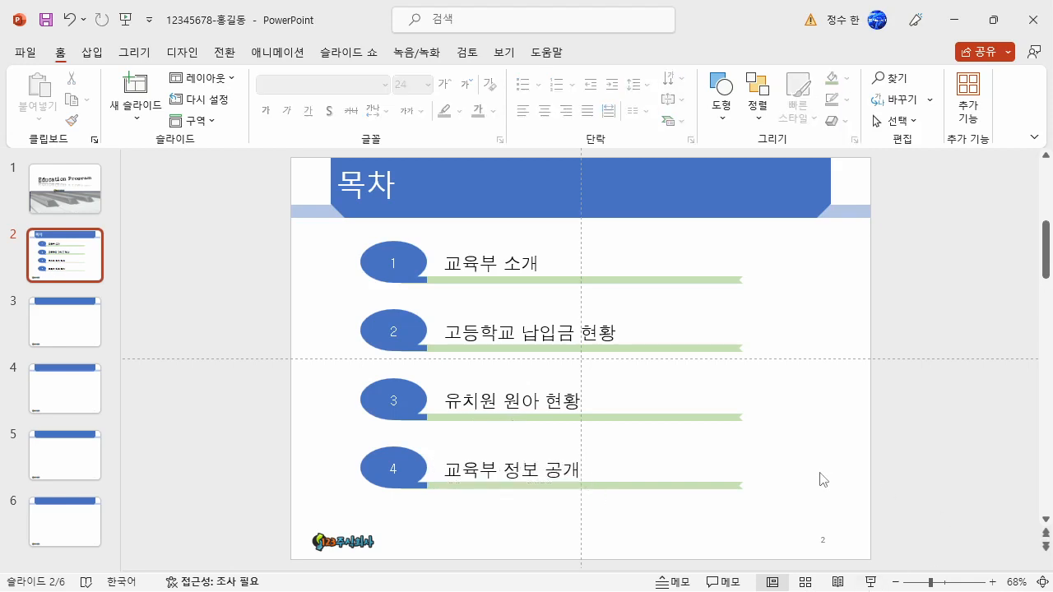
Hyperlink the first entry's text "교육부 소개" to slide 3 of this presentation.
triple_click(480, 263)
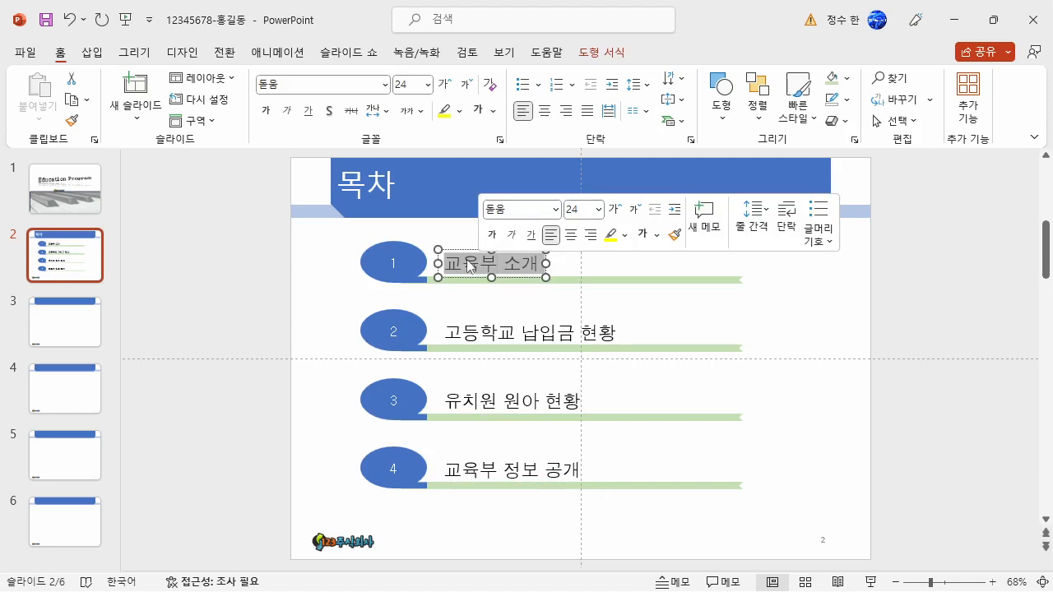
click(480, 270)
drag(444, 263, 565, 266)
triple_click(480, 270)
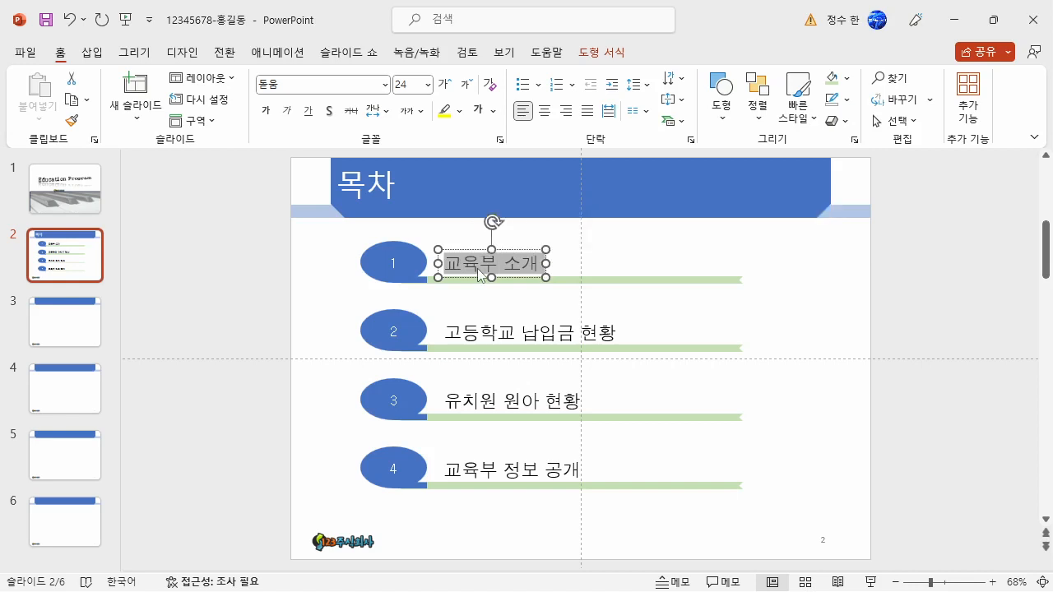
right_click(481, 270)
click(607, 444)
click(177, 395)
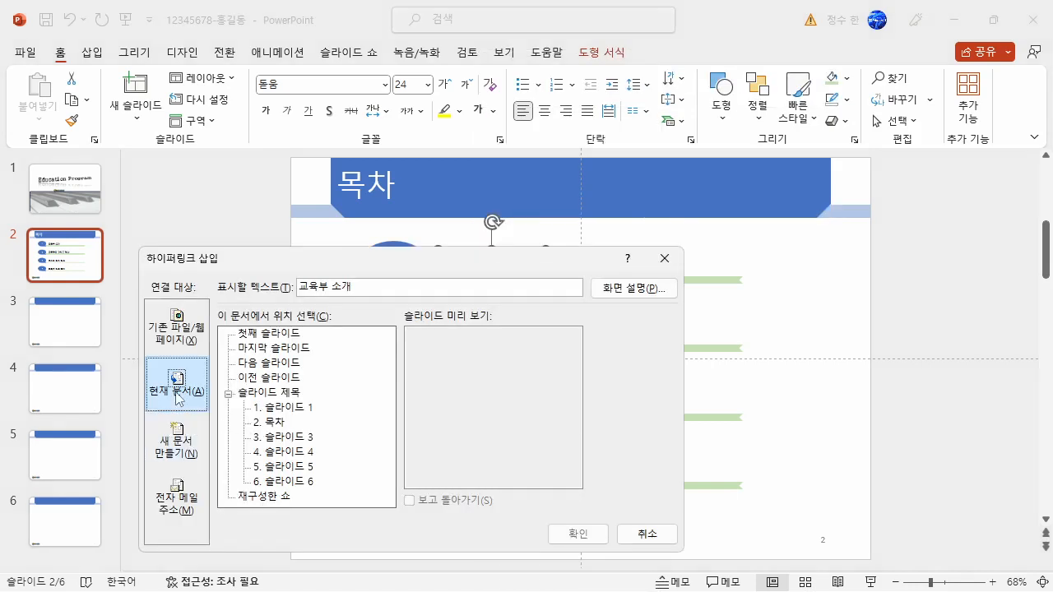
click(284, 437)
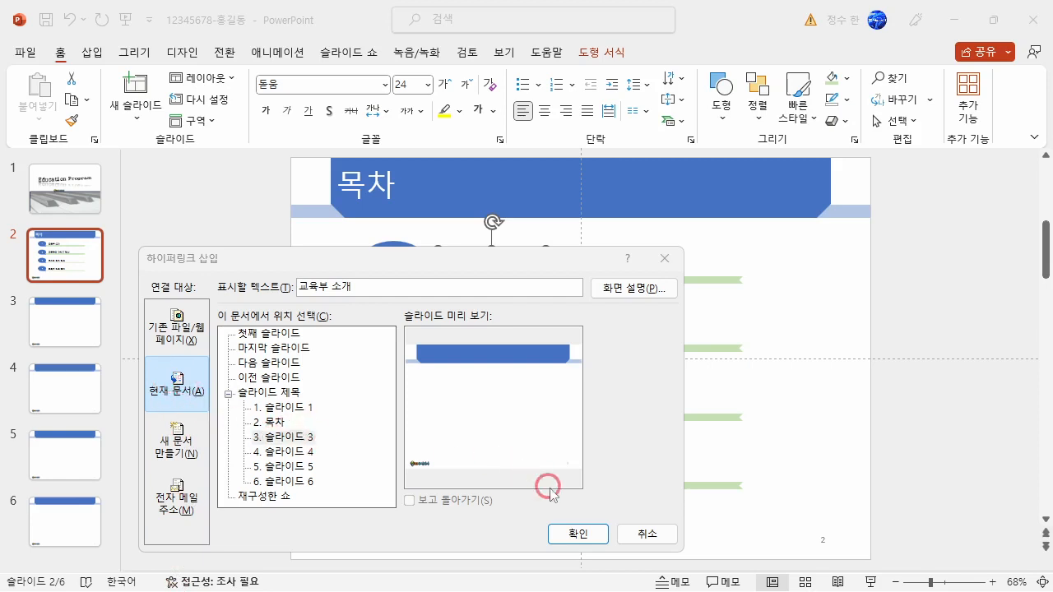
click(591, 535)
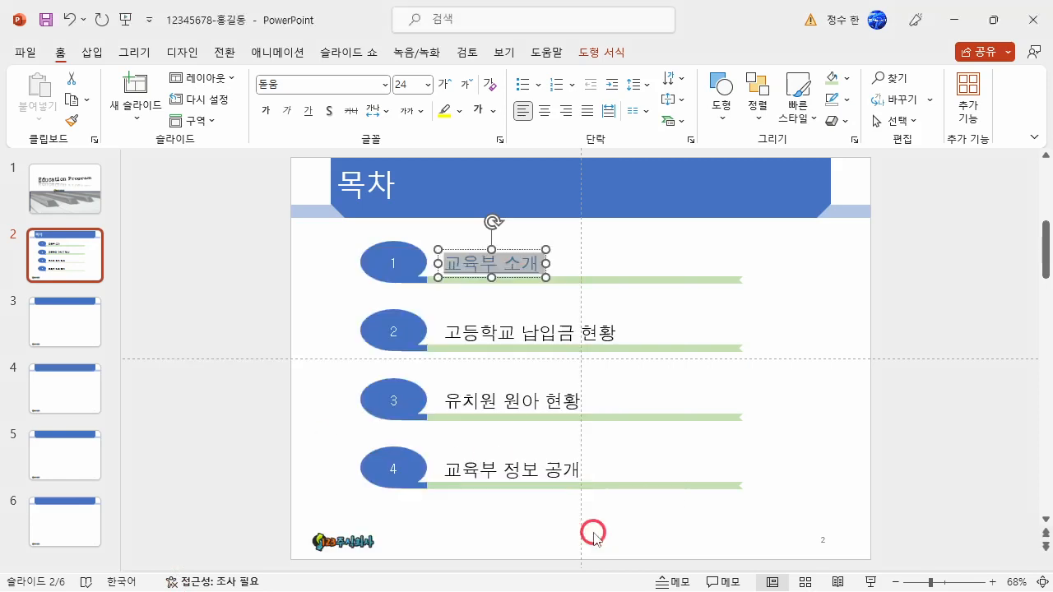
click(860, 400)
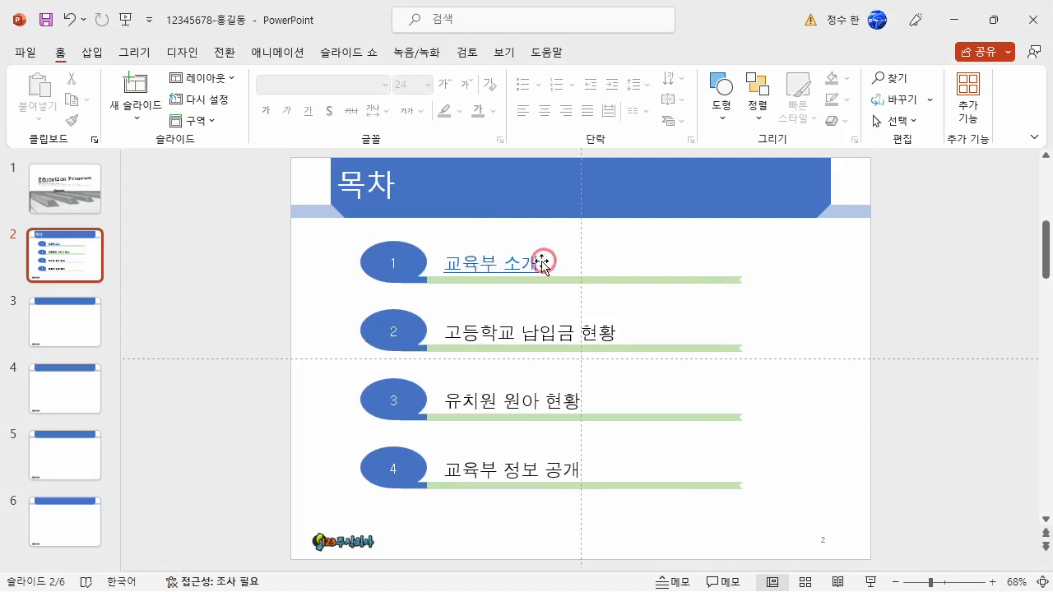
Test the first entry's hyperlink by following it several times, returning to the table-of-contents slide after each jump.
mouse_move(514, 258)
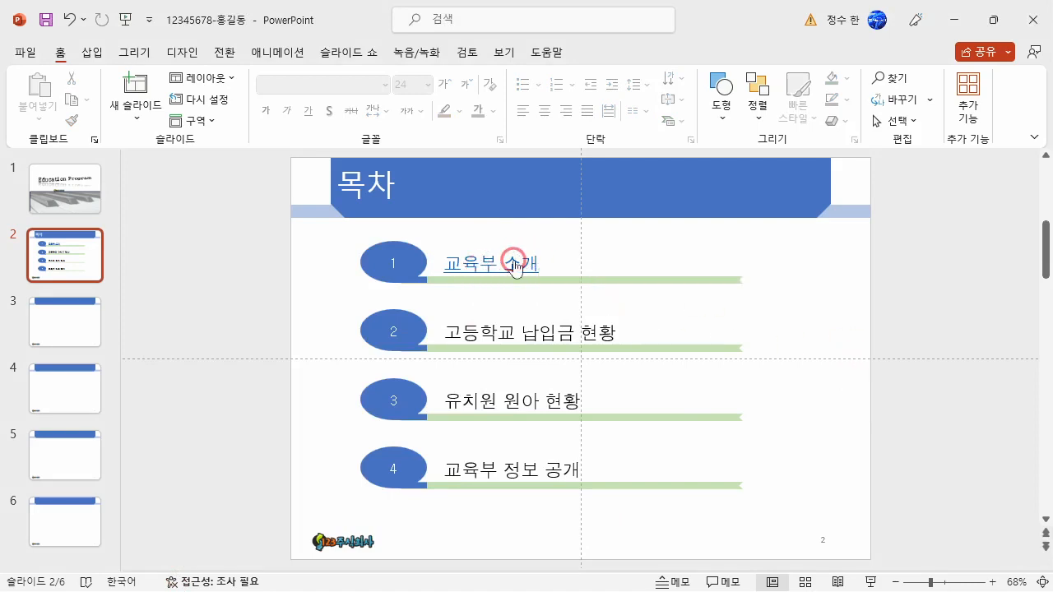
ctrl+click(513, 264)
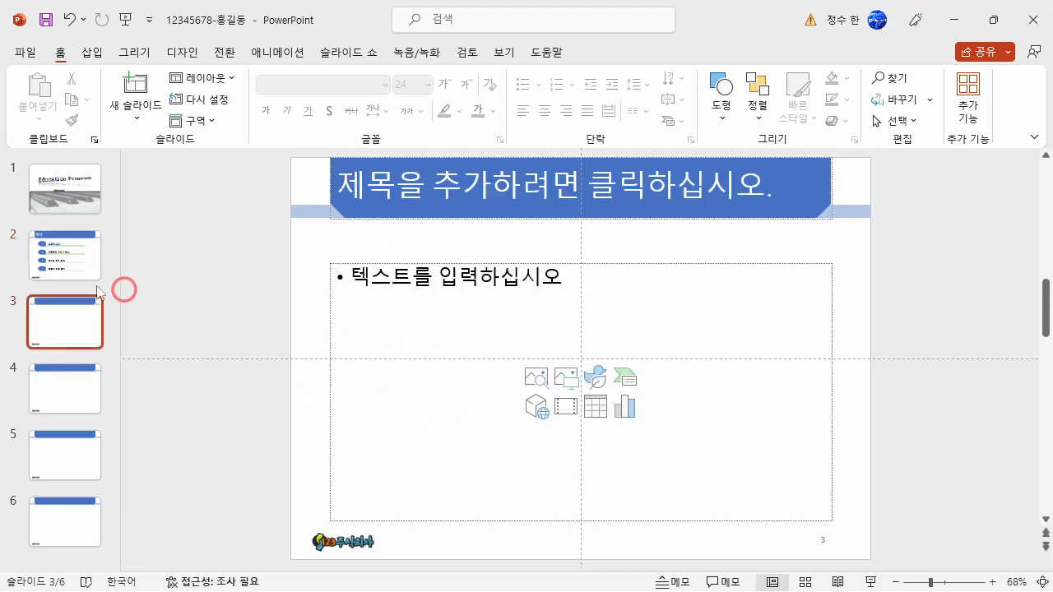
click(38, 272)
ctrl+click(461, 261)
click(66, 265)
ctrl+click(465, 264)
click(39, 265)
ctrl+click(513, 263)
click(78, 254)
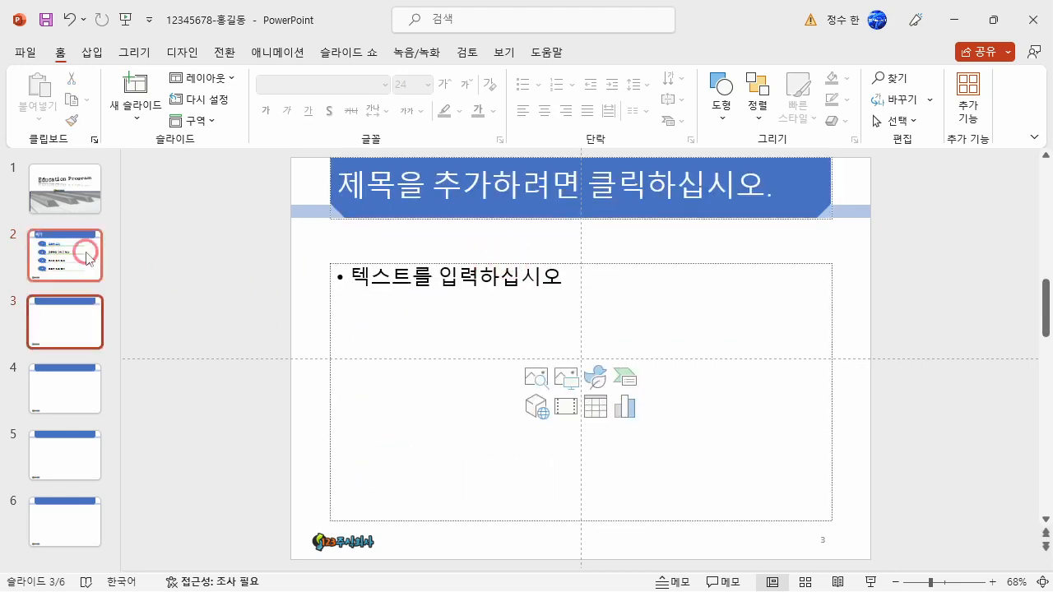
click(851, 284)
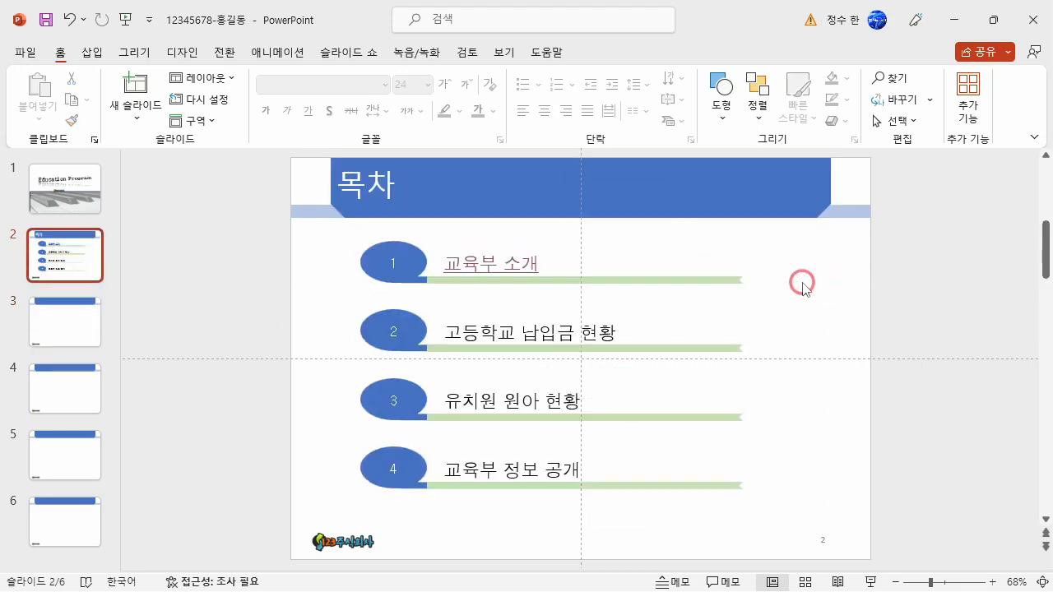
Insert the picture 그림4 from the ITQ Picture folder on the table-of-contents slide.
click(92, 52)
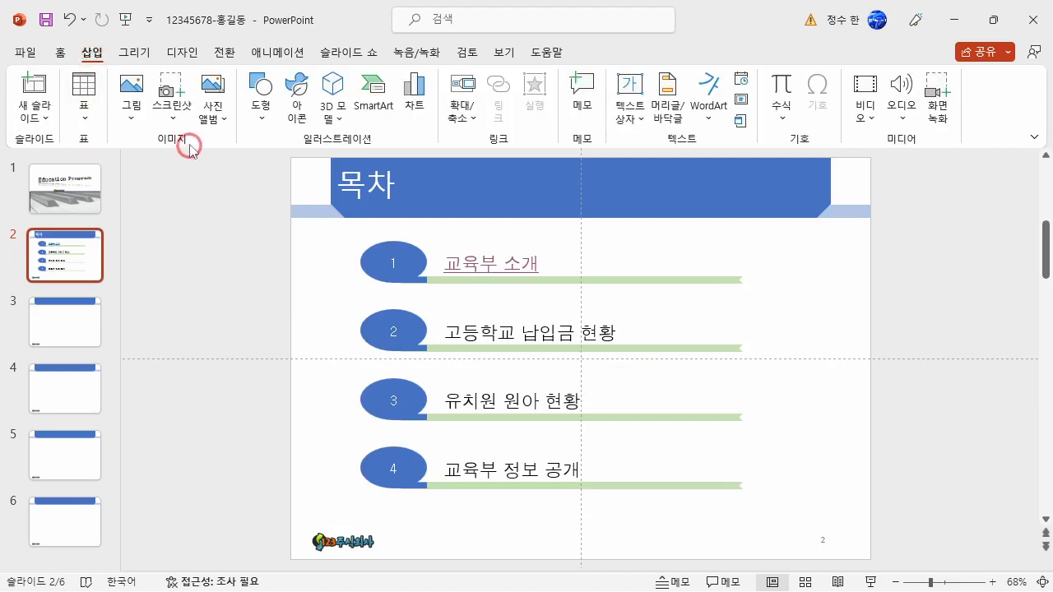
click(133, 115)
click(156, 168)
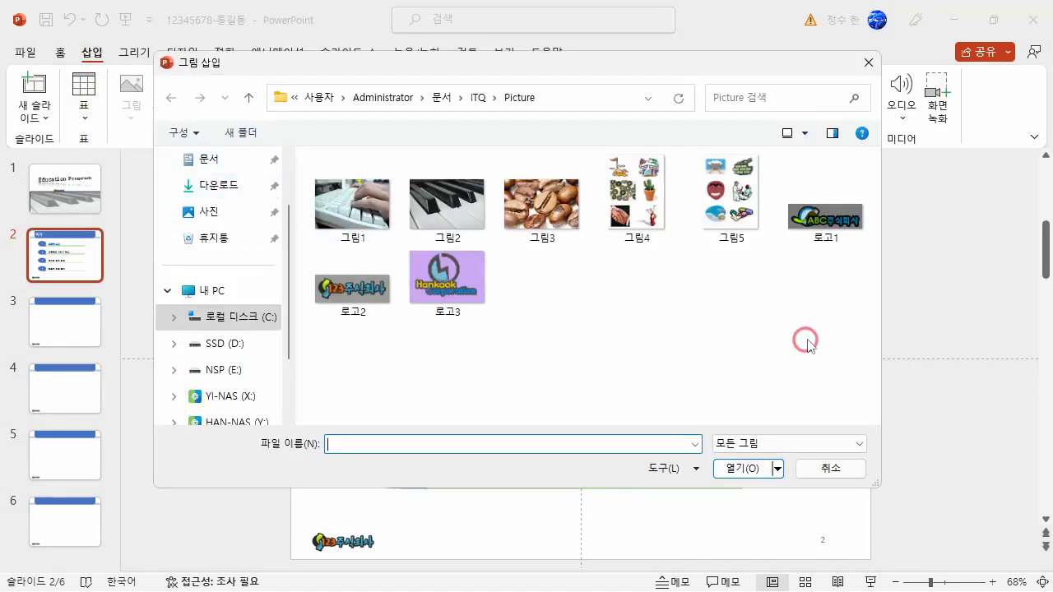
click(617, 229)
click(750, 471)
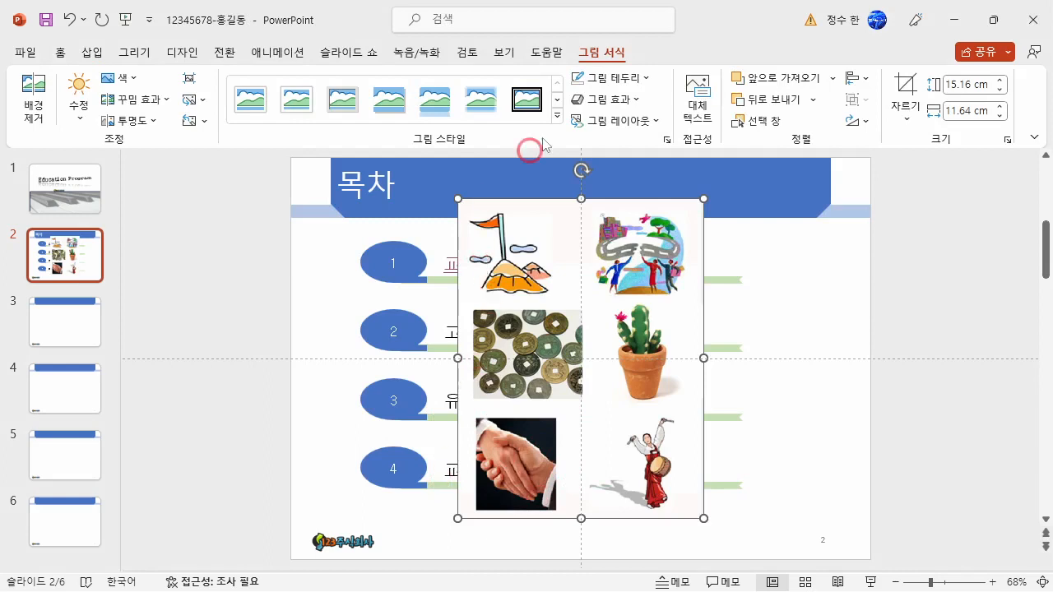
Crop the inserted picture so that only the handshake image remains, about 4.73 cm high and 4.3 cm wide.
click(905, 85)
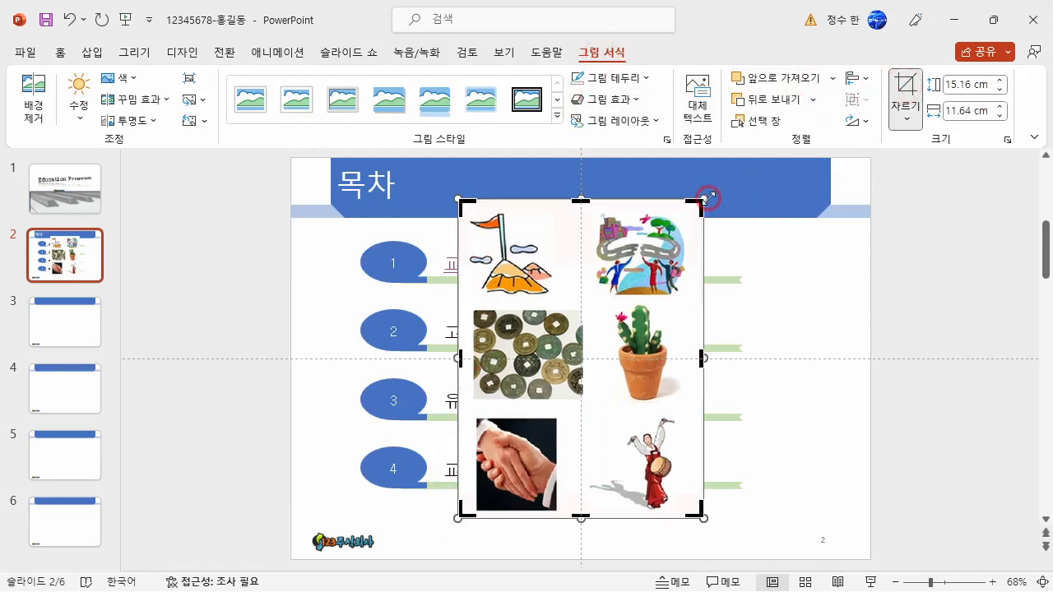
drag(701, 203, 561, 416)
drag(459, 518, 471, 511)
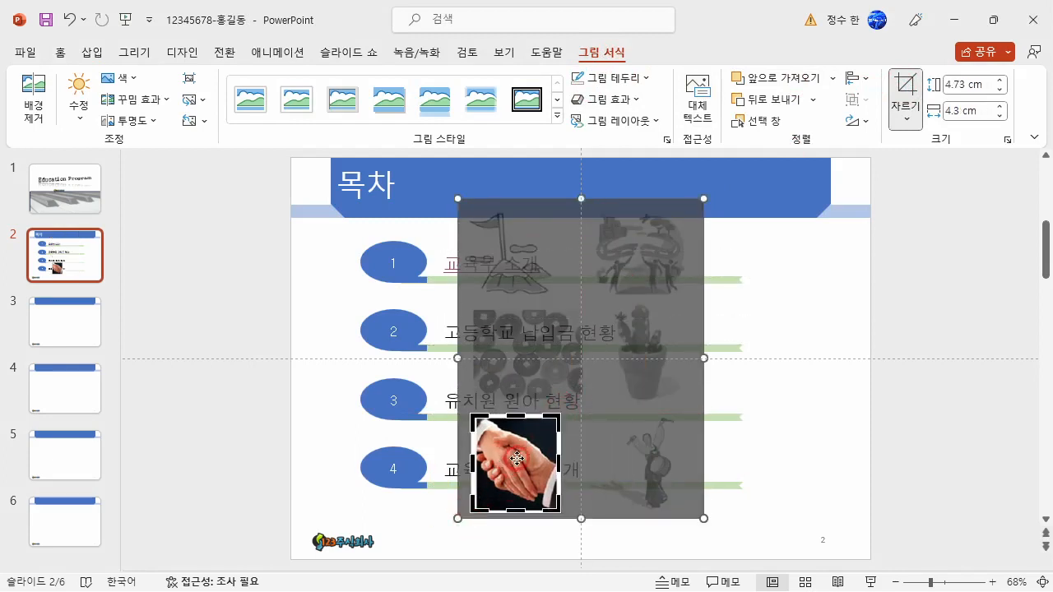
click(800, 444)
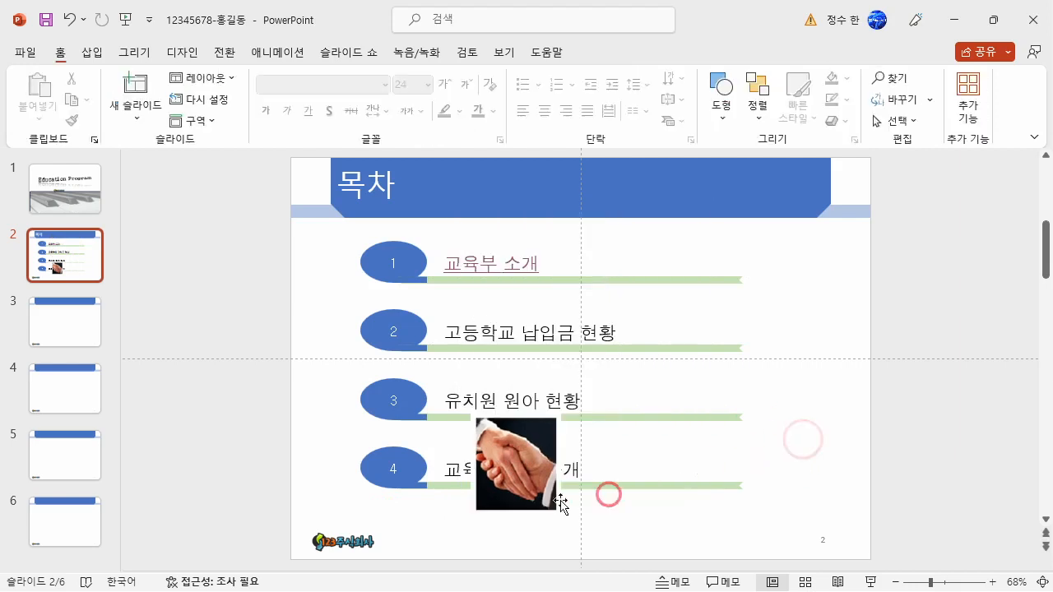
Place the cropped handshake picture in the slide's lower-right area, beside the third and fourth entries.
click(512, 449)
drag(512, 449, 808, 437)
mouse_move(856, 403)
mouse_down()
mouse_move(854, 391)
mouse_move(837, 407)
mouse_move(855, 394)
mouse_up()
click(870, 445)
click(274, 288)
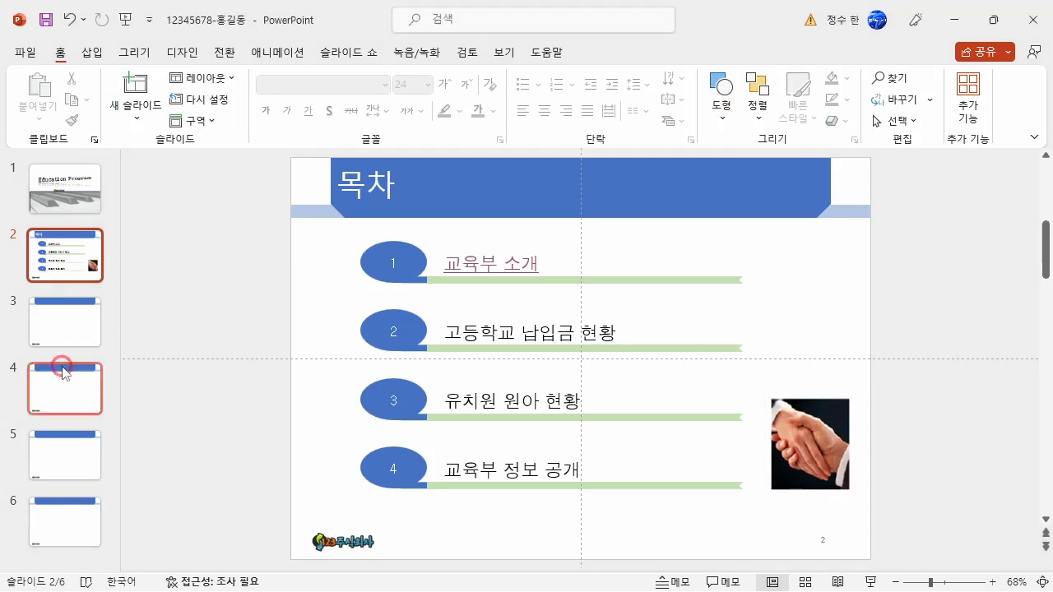
Enter "1. 교육부 소개" as the title of slide 3.
click(78, 333)
click(503, 200)
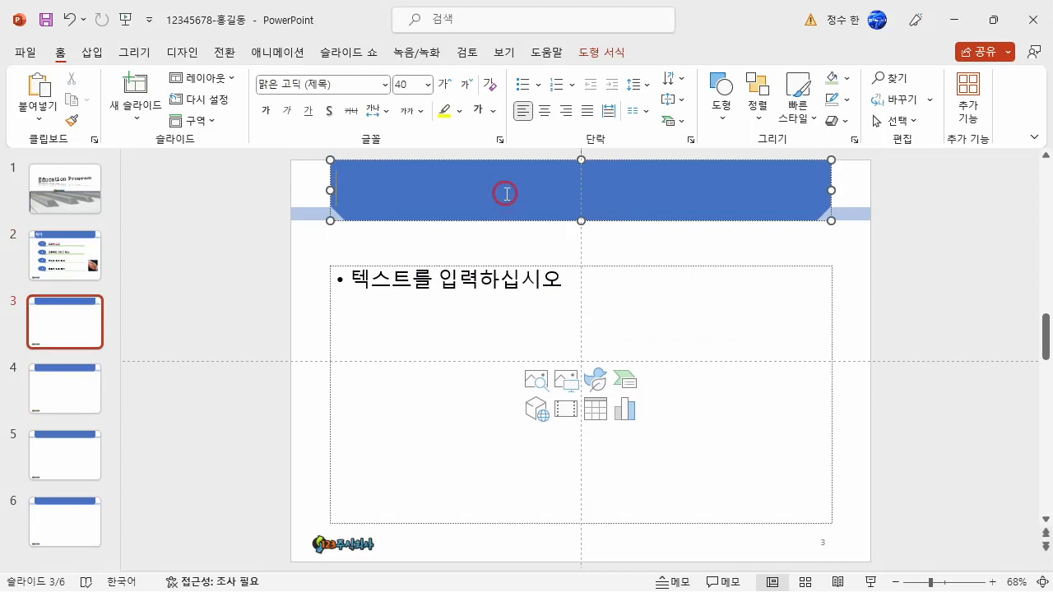
text(1.)
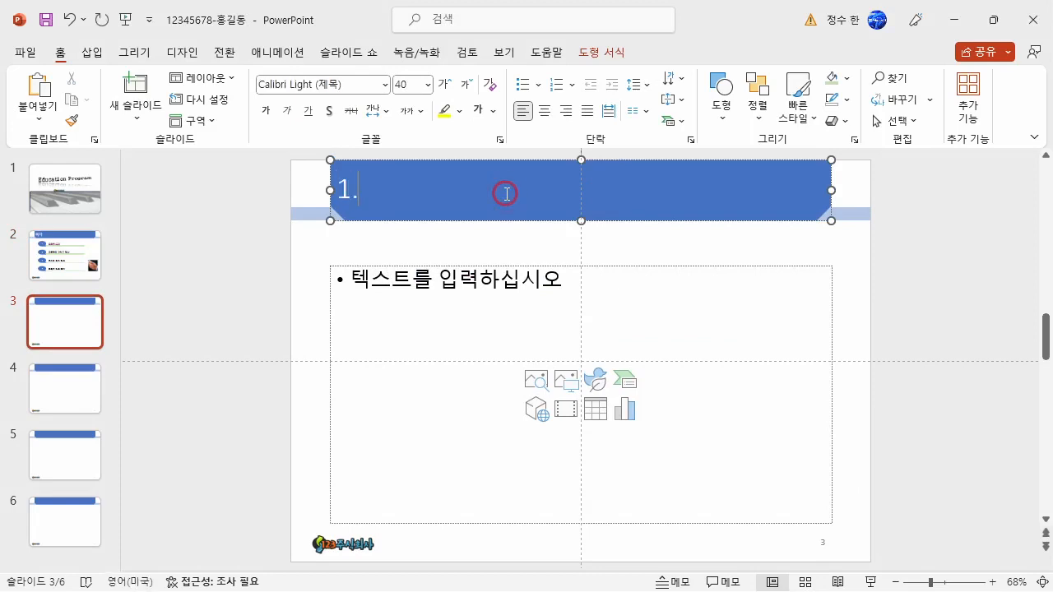
key(Hangul)
text(교육부 소개)
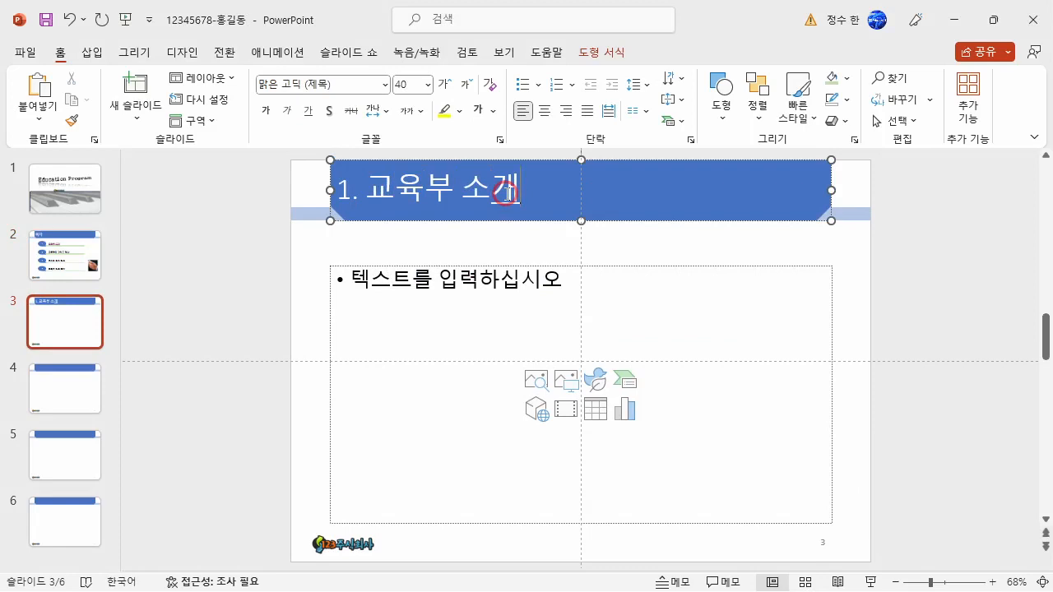
Move slide 3's body placeholder up slightly and enter "About MOE" in it with a filled diamond bullet.
click(466, 263)
drag(465, 264, 466, 244)
click(443, 263)
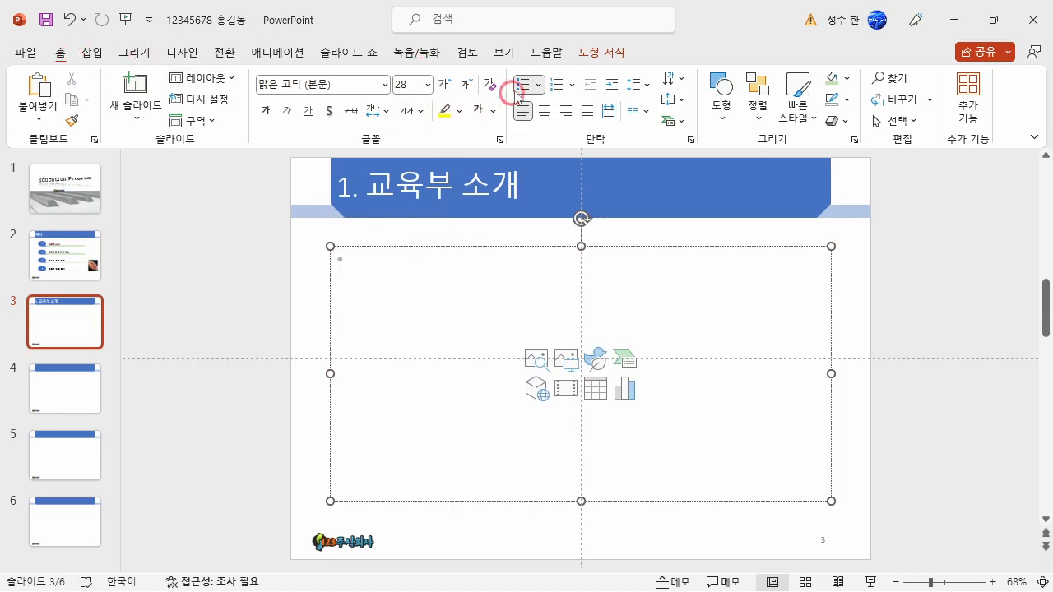
click(539, 85)
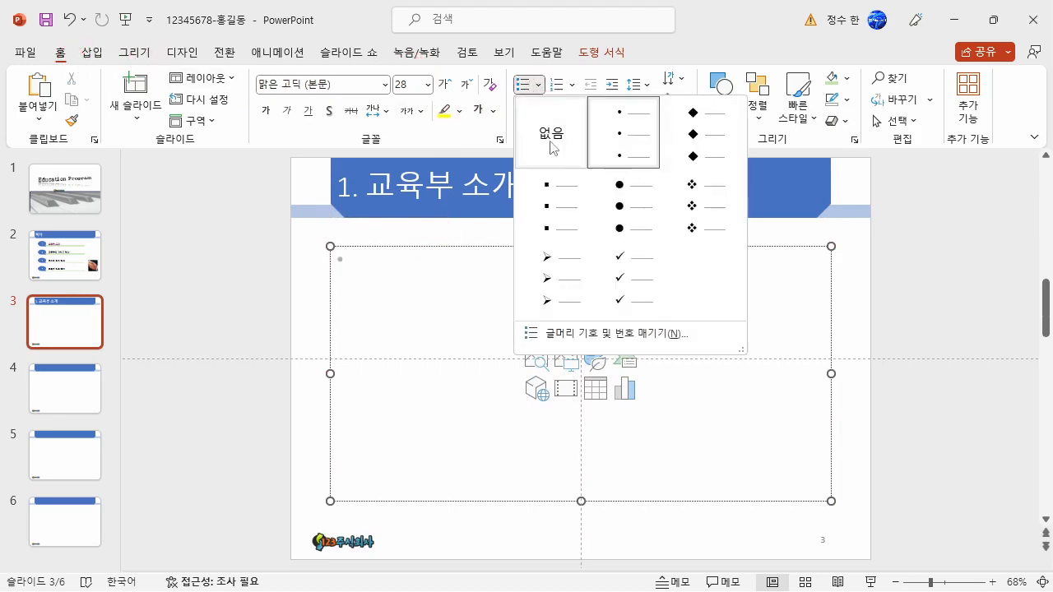
click(701, 141)
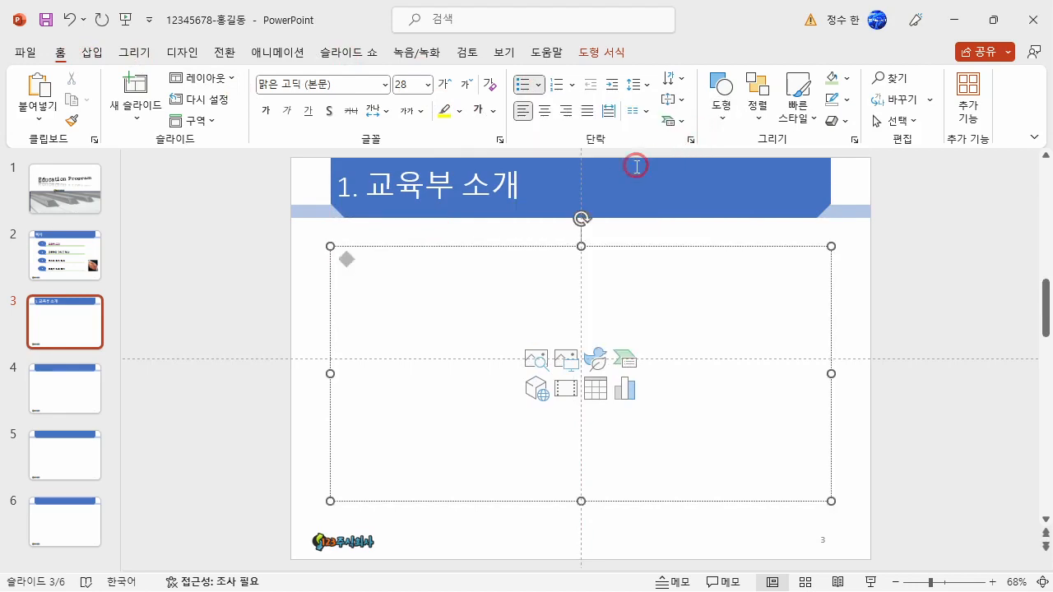
text(About MOE)
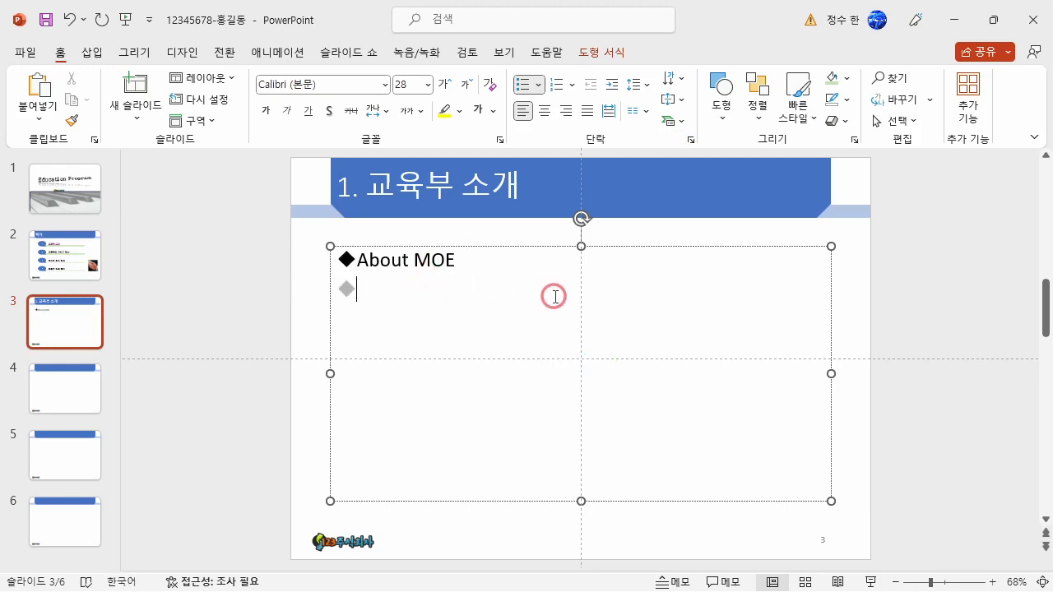
Indent the paragraph below "About MOE" one level and give it a check mark bullet.
click(614, 87)
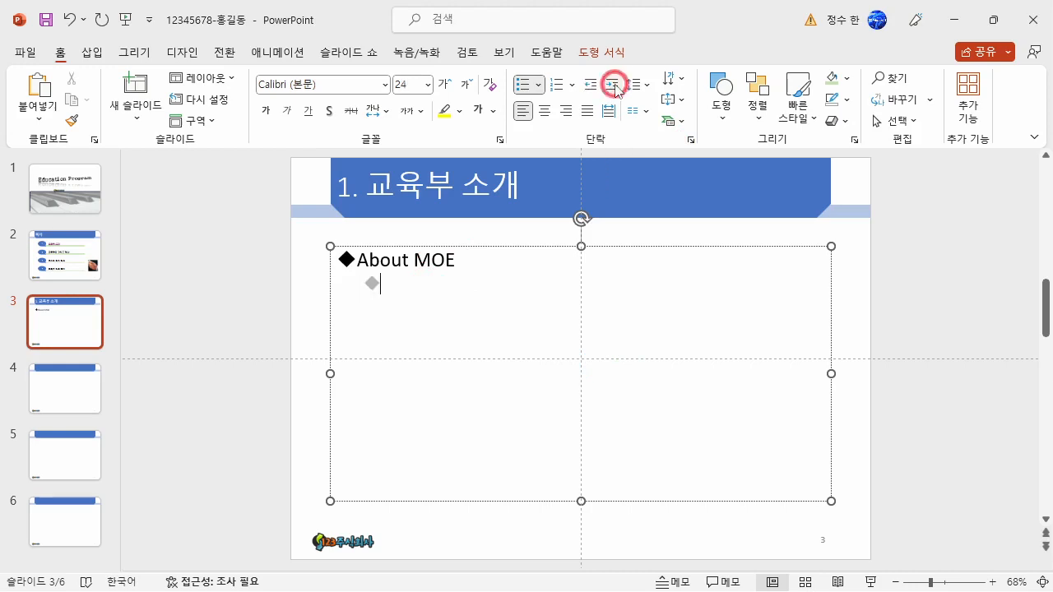
click(540, 85)
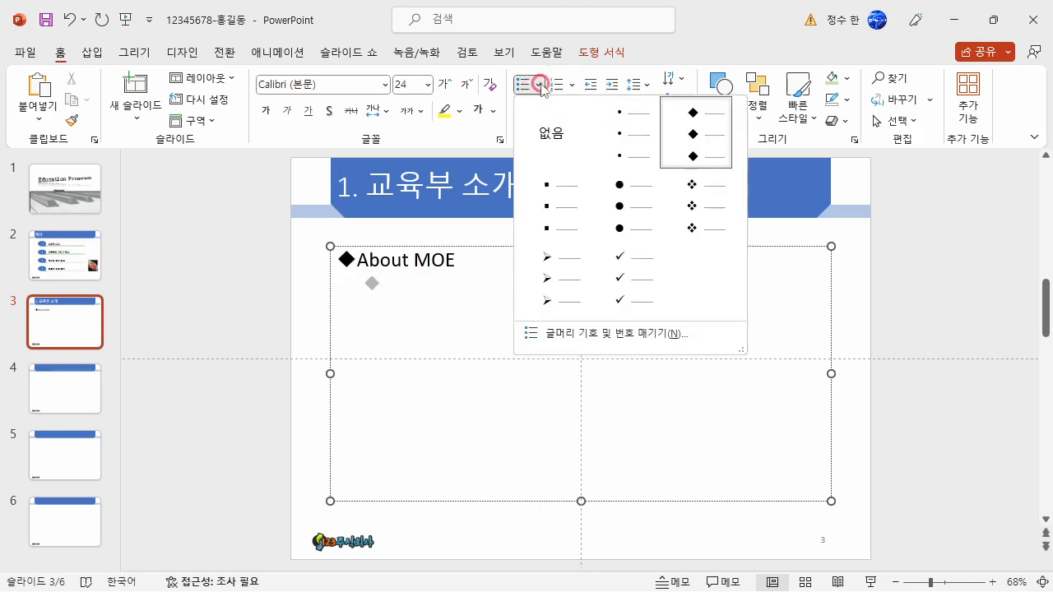
click(621, 280)
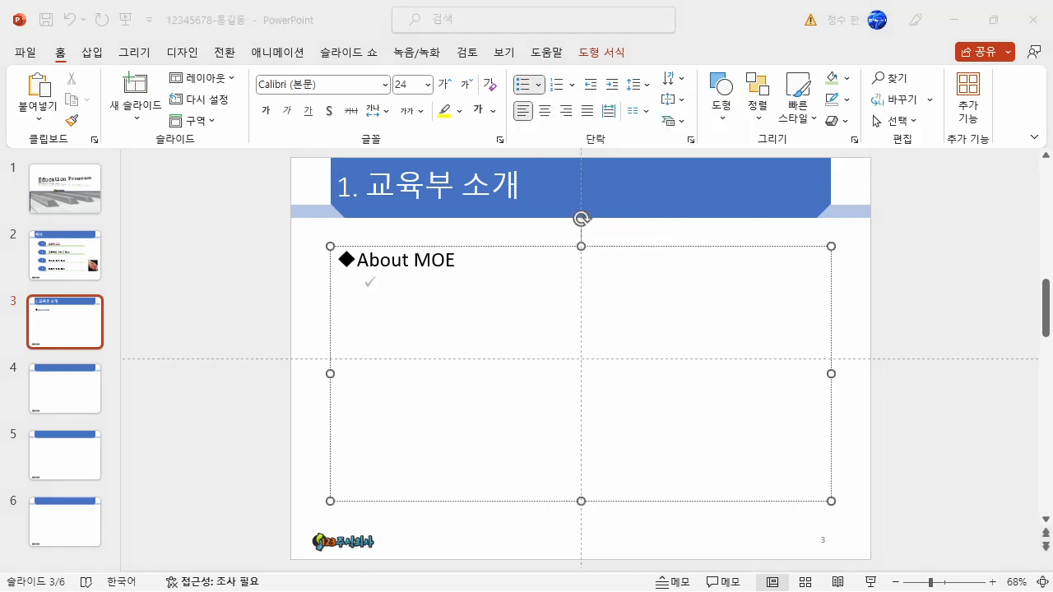